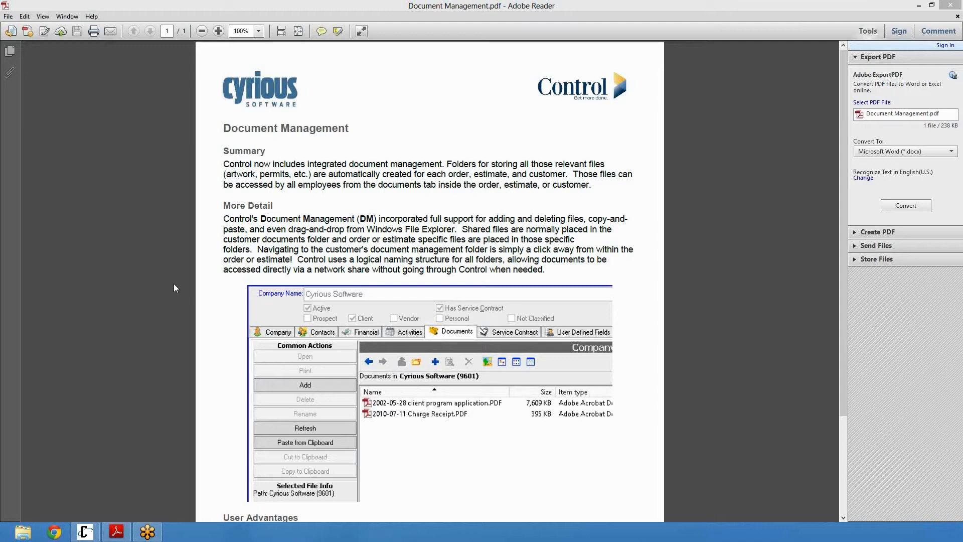
# Read the Document Management overview document, then switch to Cyrious Control
pyautogui.click(194, 226)
pyautogui.scroll(-3, 193, 226)
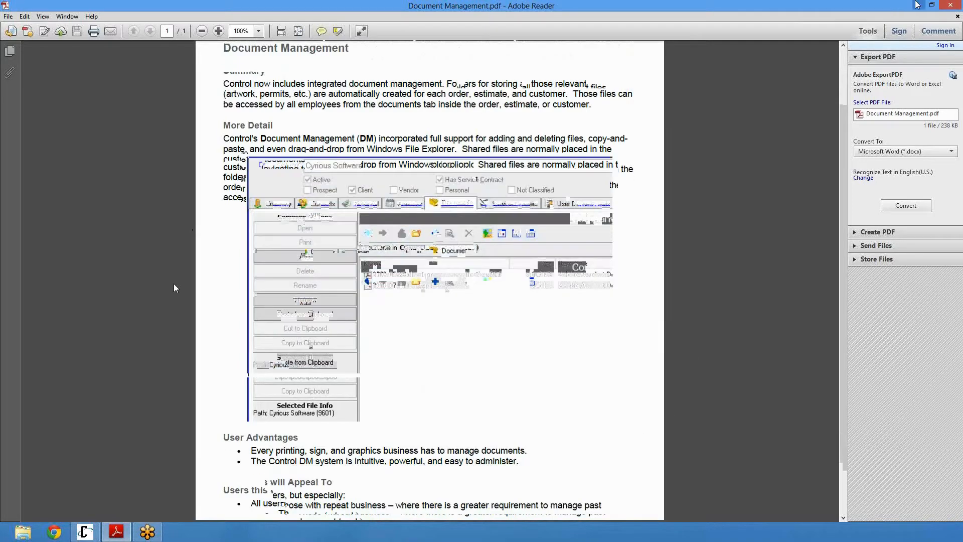
pyautogui.click(916, 5)
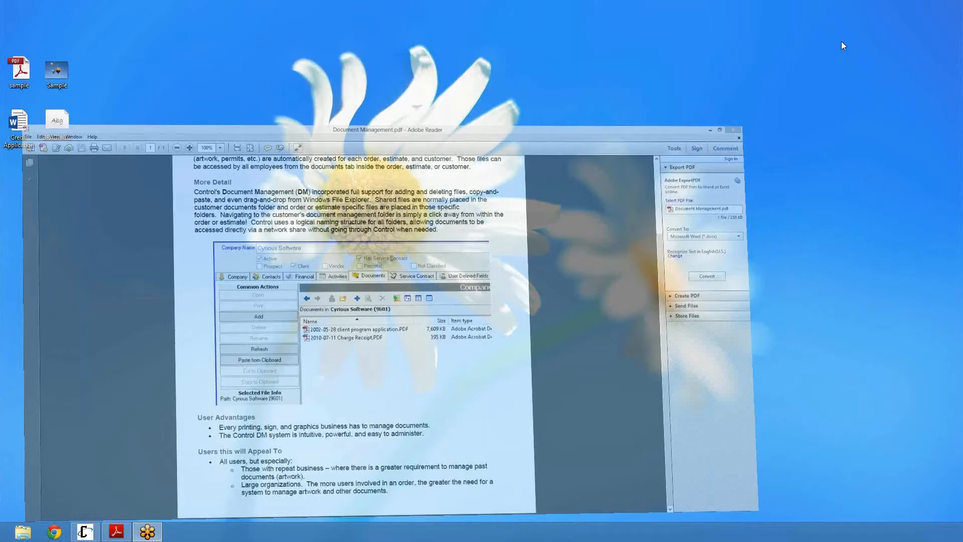
pyautogui.click(85, 530)
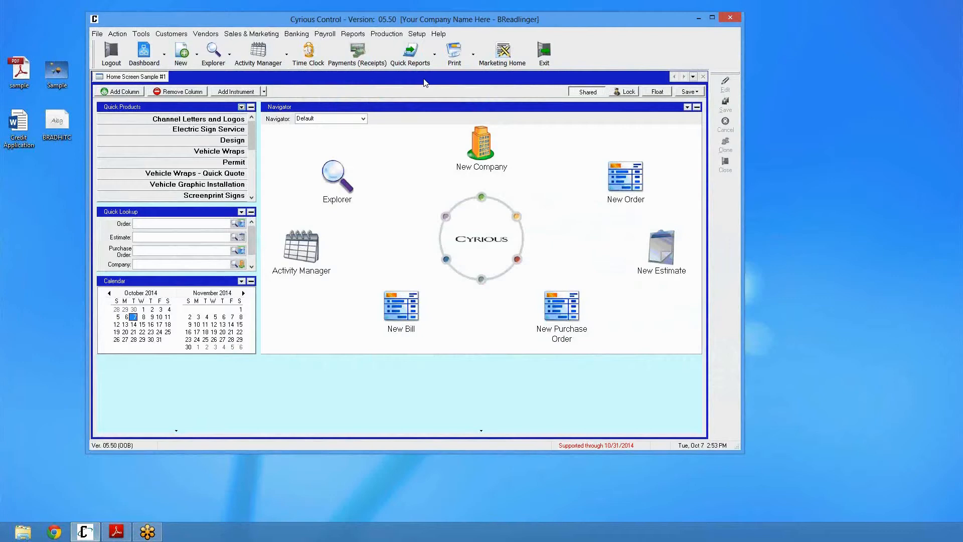
# Open the Document Manager page in System Setup and start editing it
pyautogui.click(417, 34)
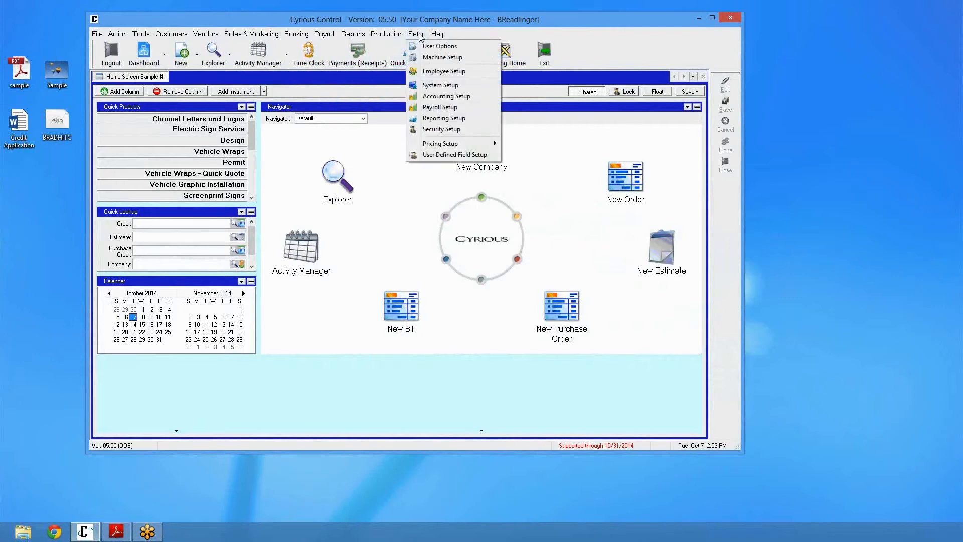
pyautogui.click(435, 85)
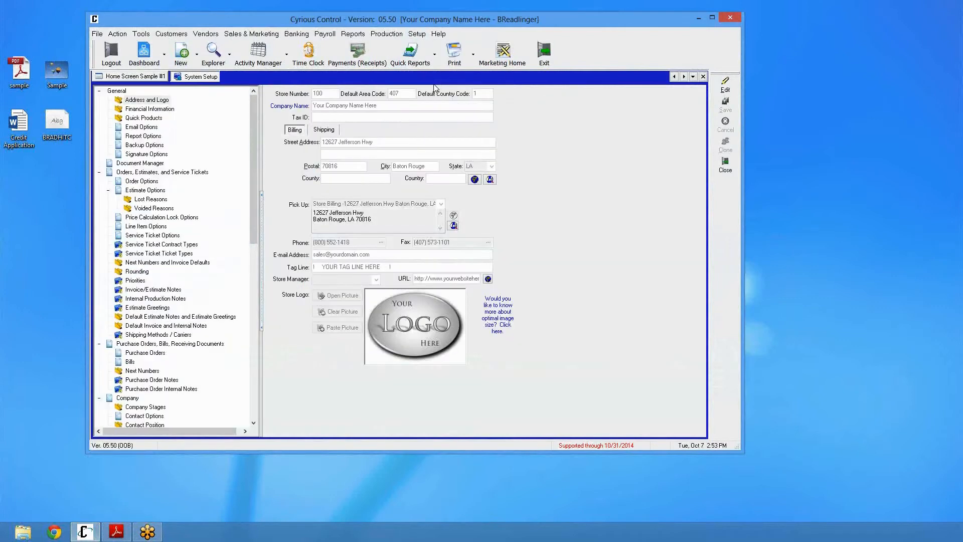
pyautogui.click(143, 163)
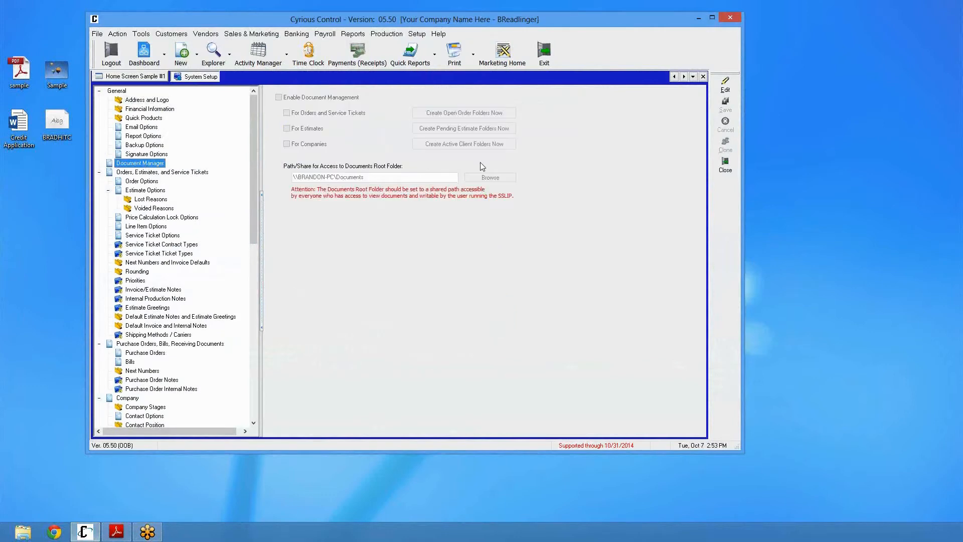
pyautogui.click(725, 86)
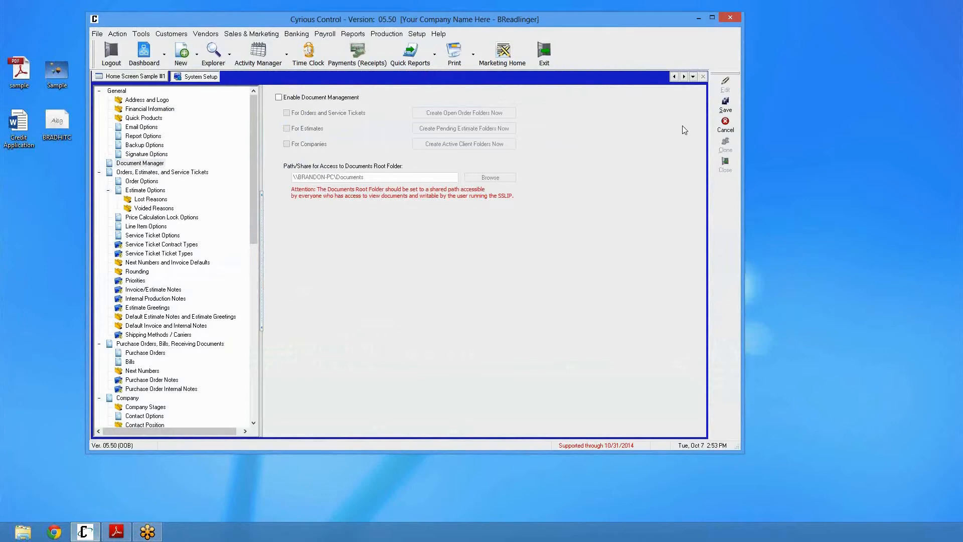
# Enable Document Management for orders and service tickets, estimates, and companies
pyautogui.click(316, 98)
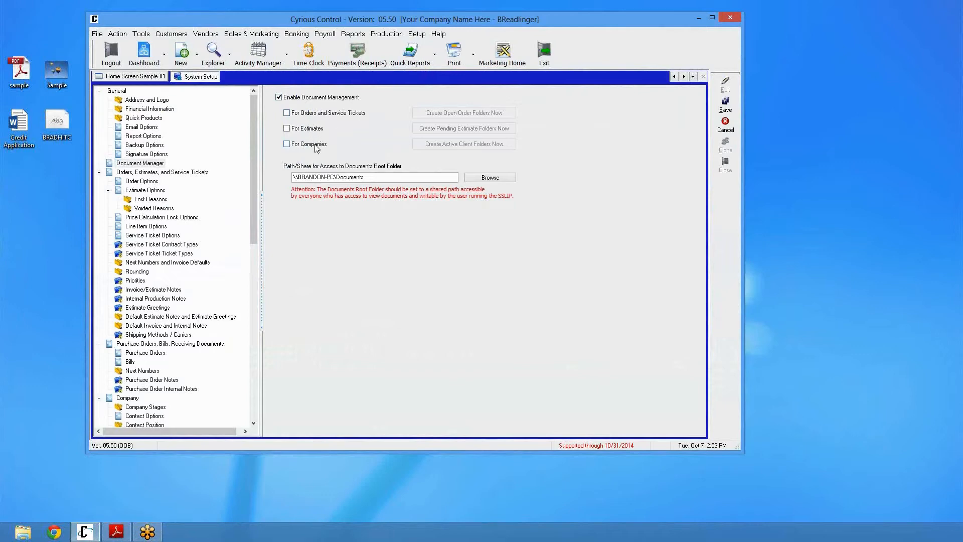
pyautogui.click(315, 145)
pyautogui.click(308, 129)
pyautogui.click(308, 114)
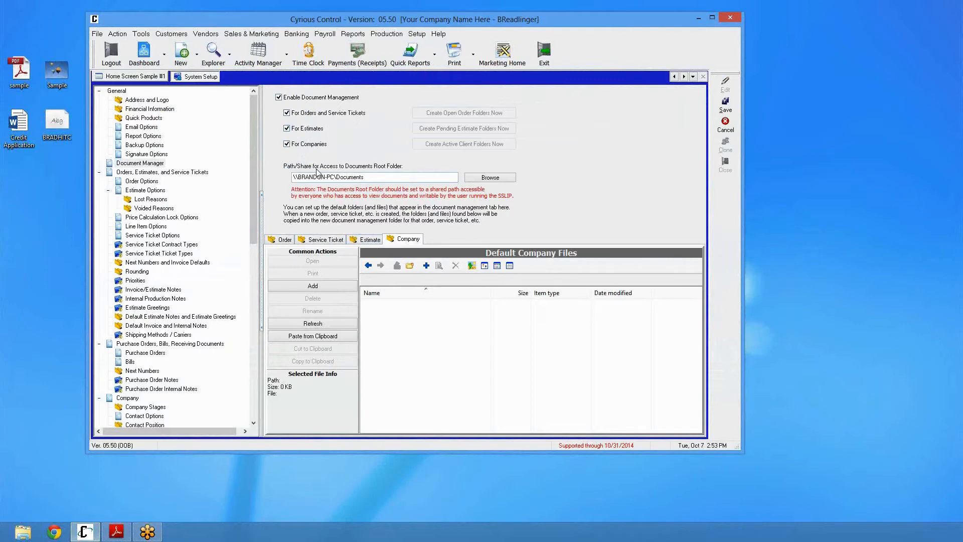
# Check the network sharing path of the Documents folder on Local Disk (E:) in its properties
pyautogui.click(371, 177)
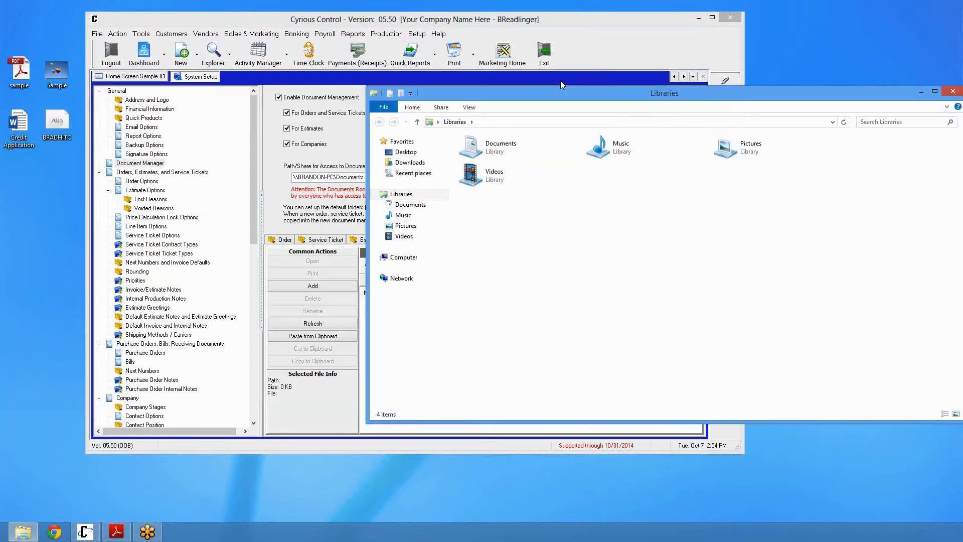
pyautogui.click(316, 212)
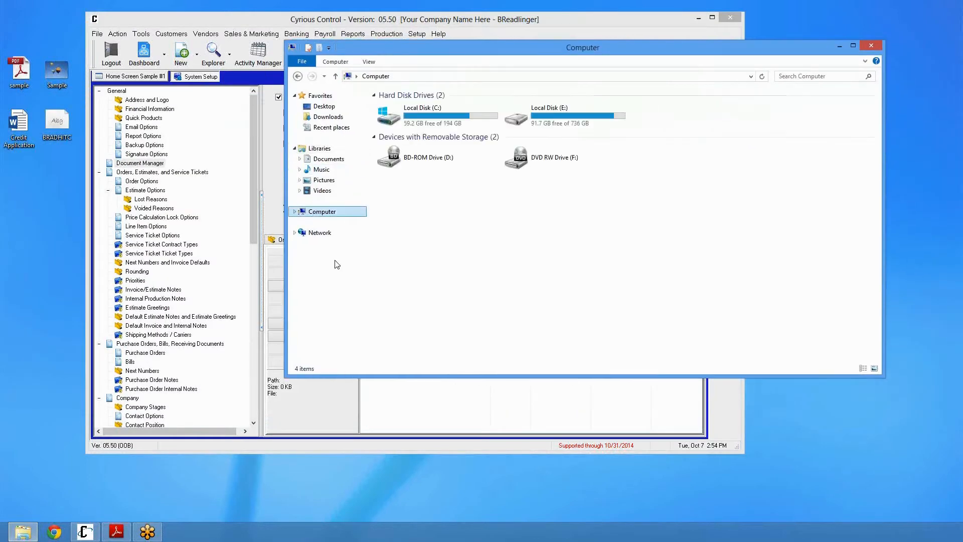
pyautogui.click(549, 125)
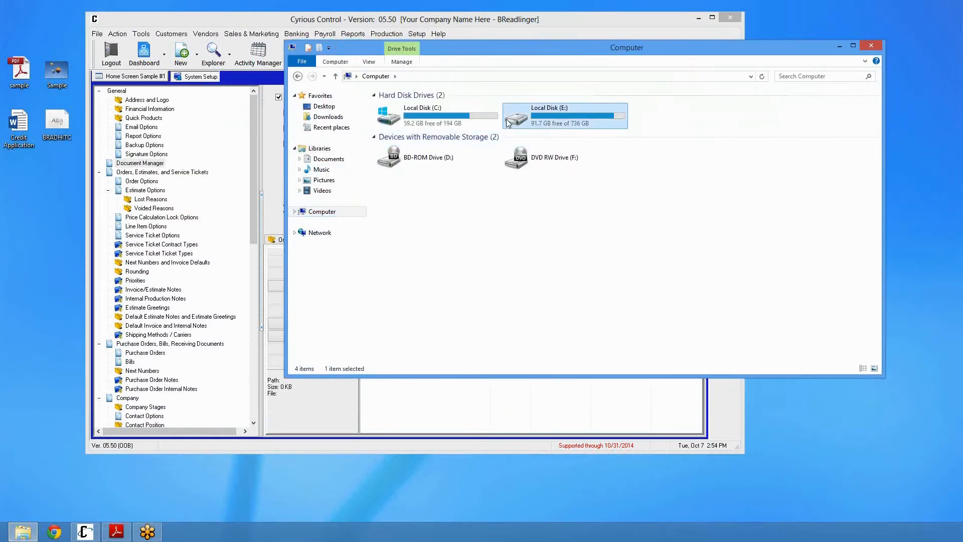
pyautogui.doubleClick(533, 123)
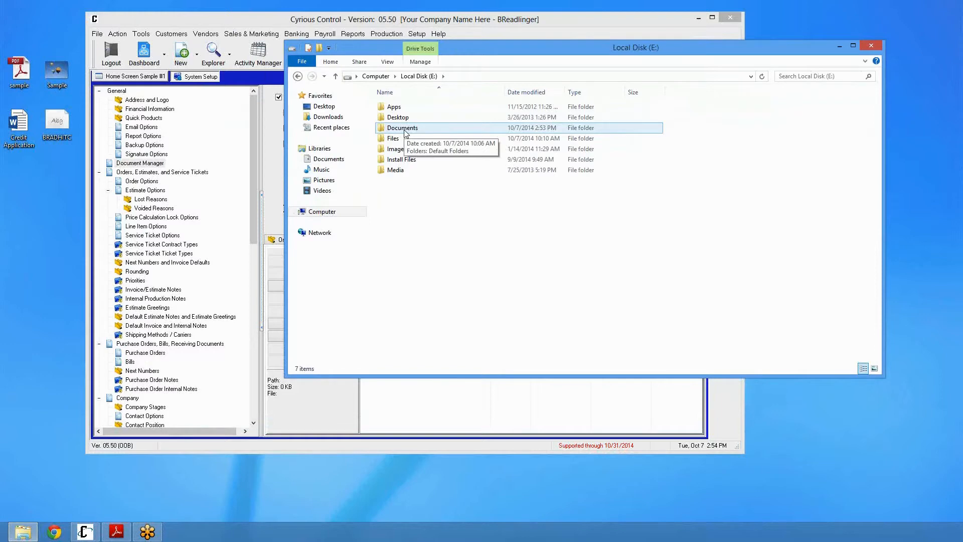
pyautogui.rightClick(405, 132)
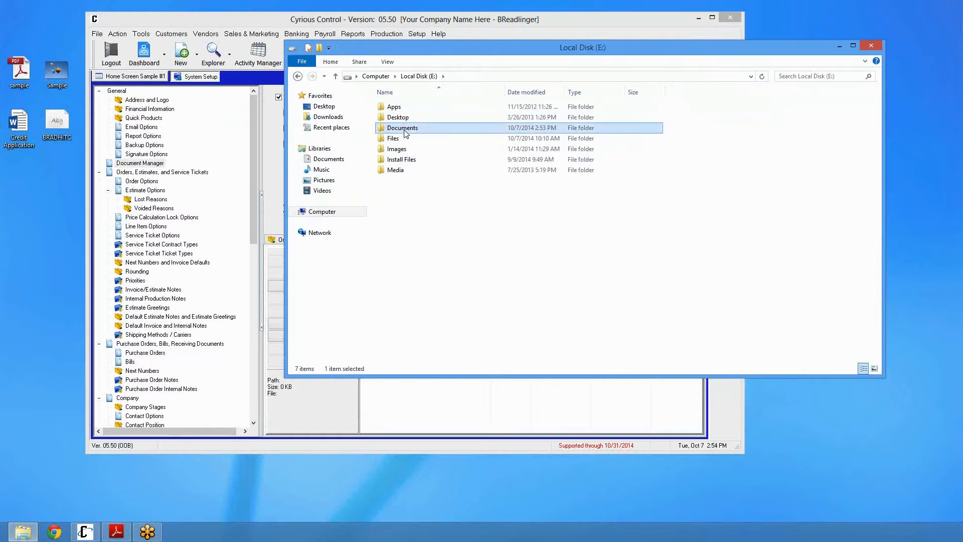
pyautogui.click(447, 411)
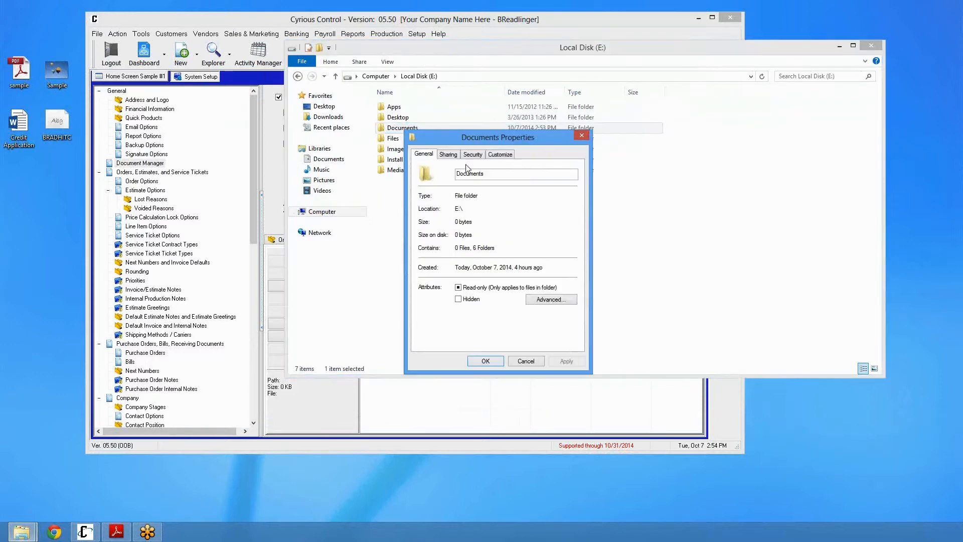
pyautogui.click(450, 155)
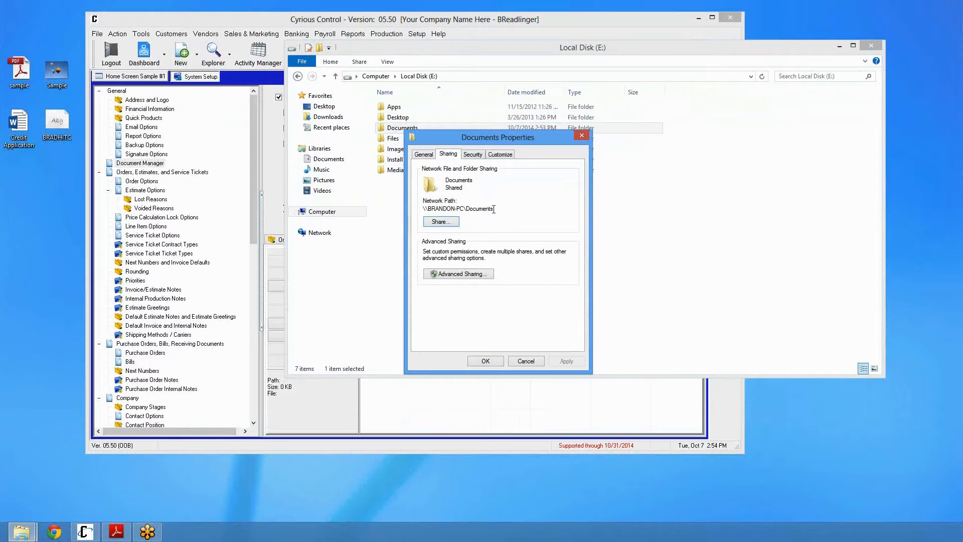
pyautogui.click(582, 135)
# Browse into the Documents folder in Explorer and move that window aside
pyautogui.doubleClick(414, 133)
pyautogui.click(390, 107)
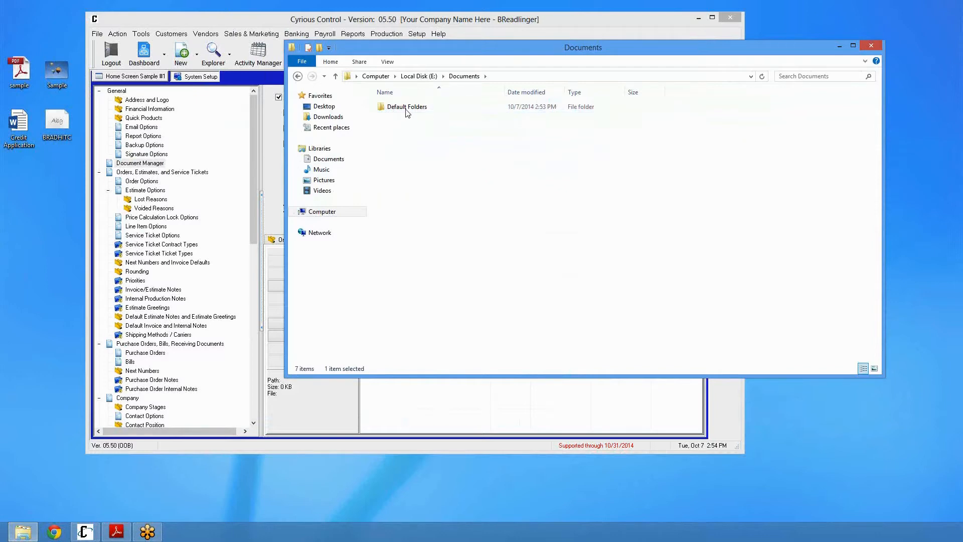
pyautogui.moveTo(434, 48); pyautogui.dragTo(436, 148)
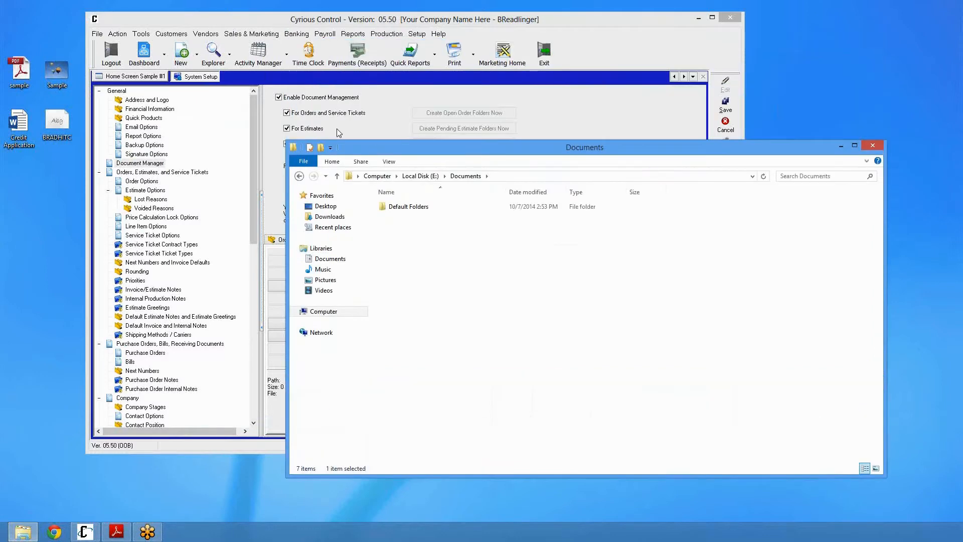
pyautogui.click(338, 89)
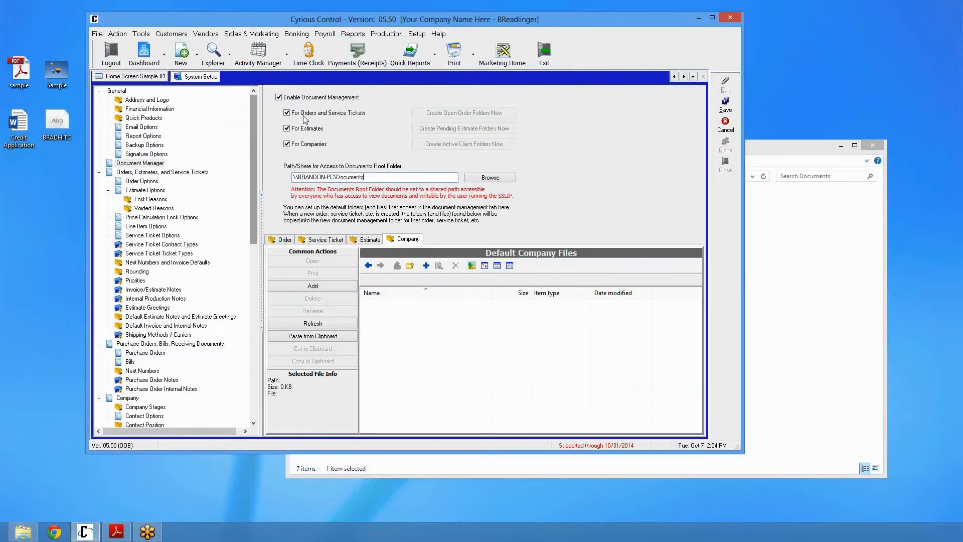
# Review the Order, Service Ticket and Estimate default file tabs and save the Document Management settings
pyautogui.click(287, 246)
pyautogui.click(332, 245)
pyautogui.click(358, 241)
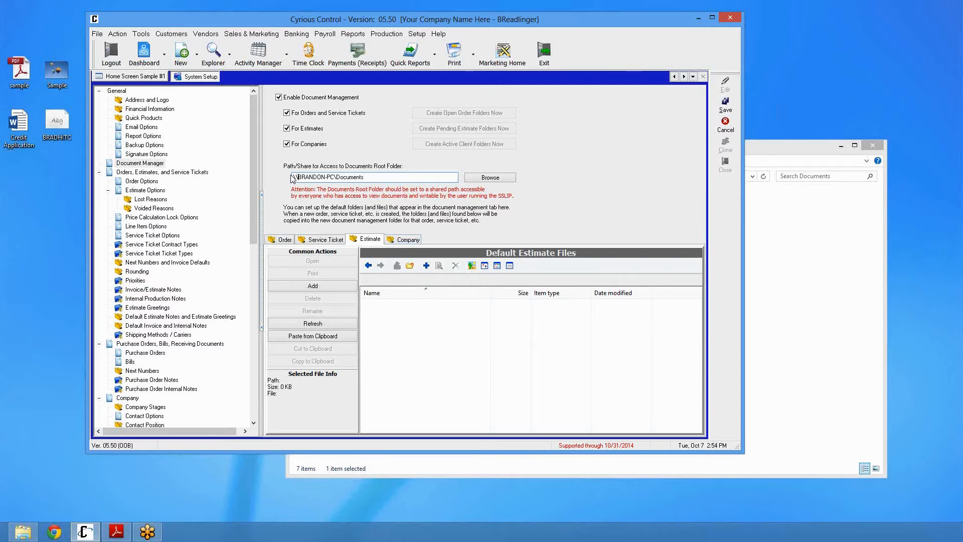
pyautogui.click(381, 181)
pyautogui.click(725, 105)
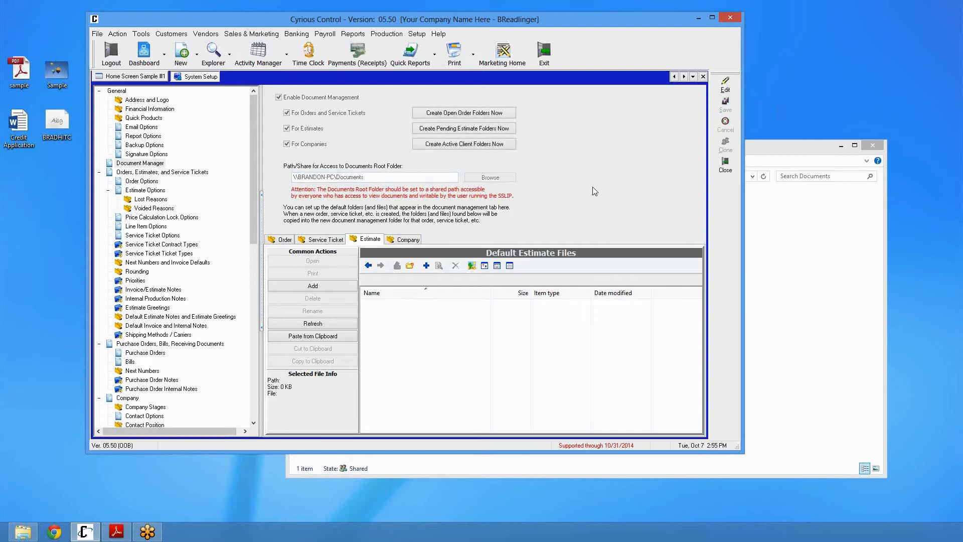
# Add Artwork and Permits folders to the default Order files
pyautogui.click(284, 242)
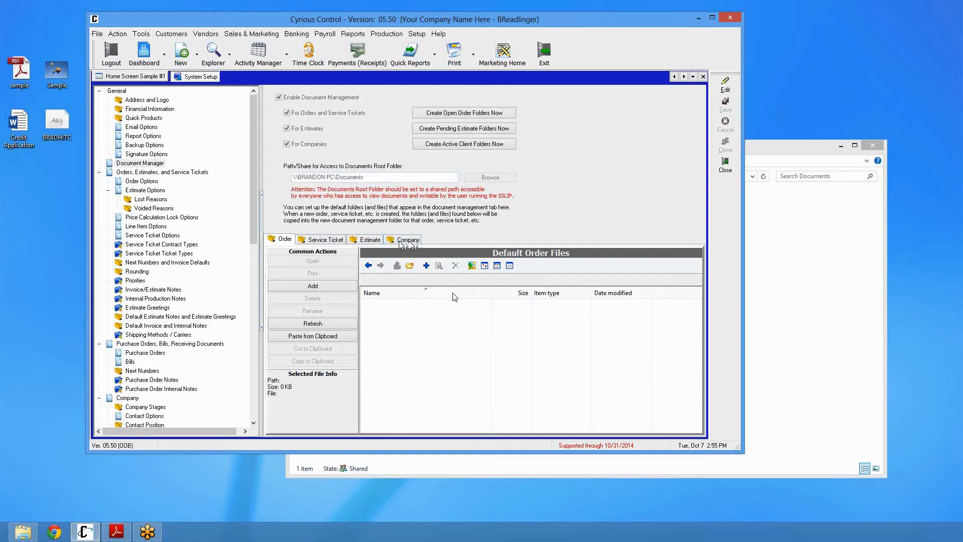
pyautogui.click(410, 265)
pyautogui.write('Artwork')
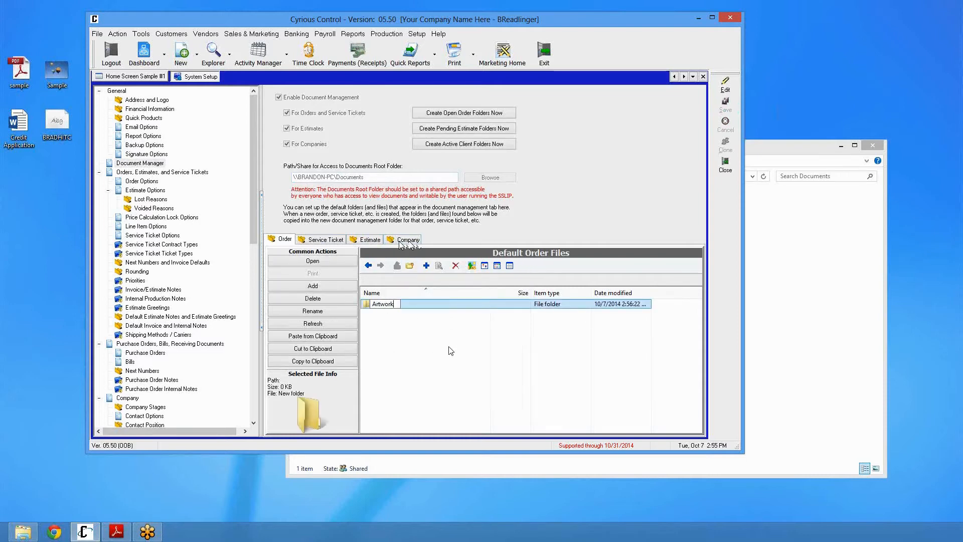
pyautogui.press('Return')
pyautogui.hotkey('ctrl', 'shift', 'n')
pyautogui.write('Permits')
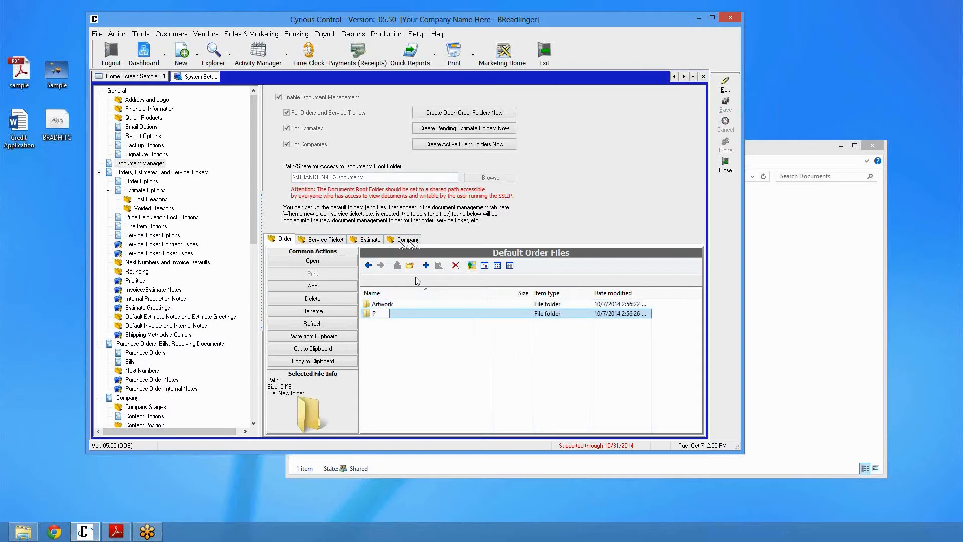
pyautogui.press('Return')
pyautogui.click(406, 382)
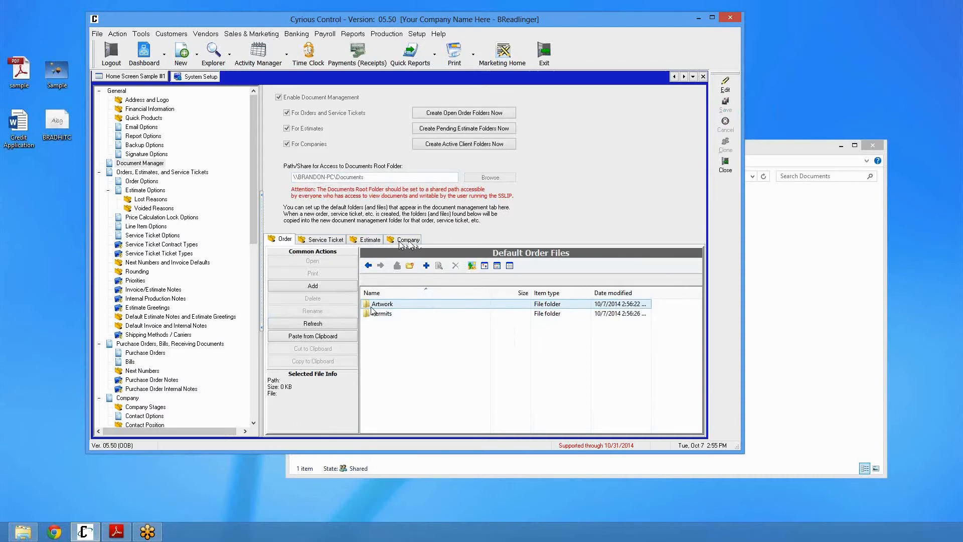
# Inspect the Default Folders\Order folder in Explorer for the new Artwork and Permits folders
pyautogui.moveTo(371, 324); pyautogui.dragTo(394, 305)
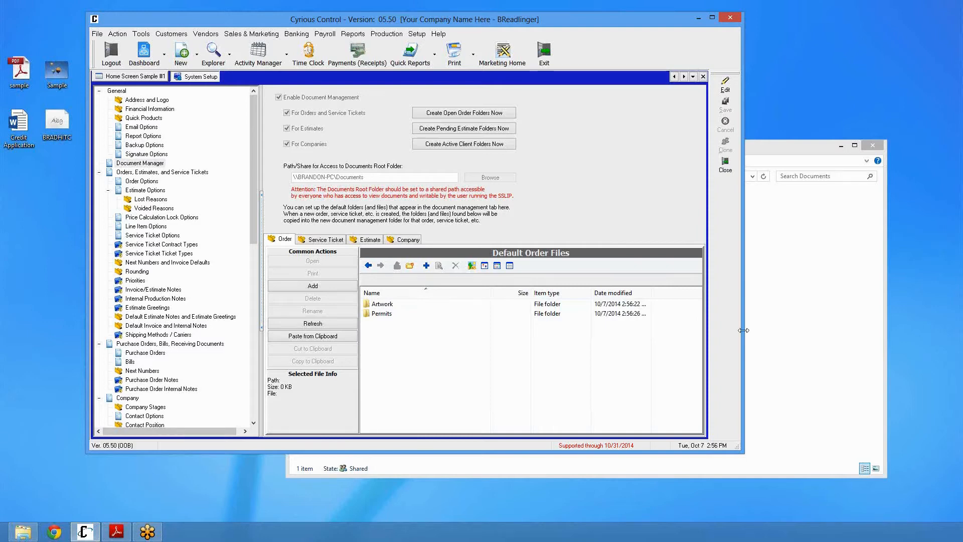
pyautogui.click(802, 273)
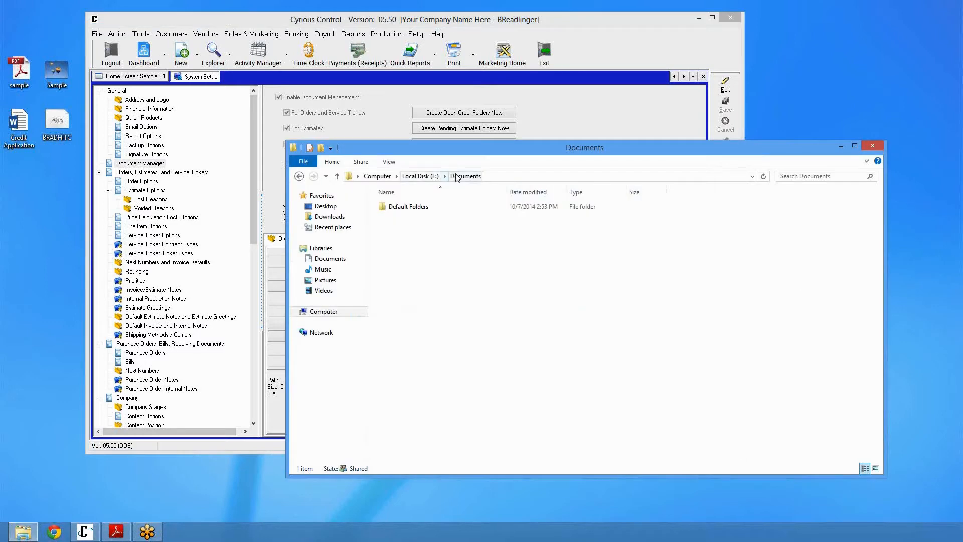
pyautogui.doubleClick(414, 208)
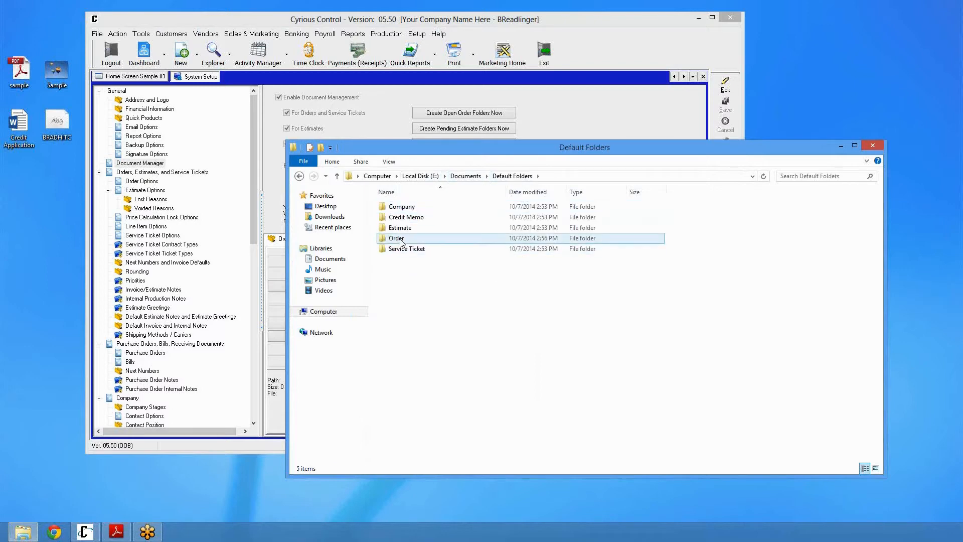
pyautogui.doubleClick(401, 241)
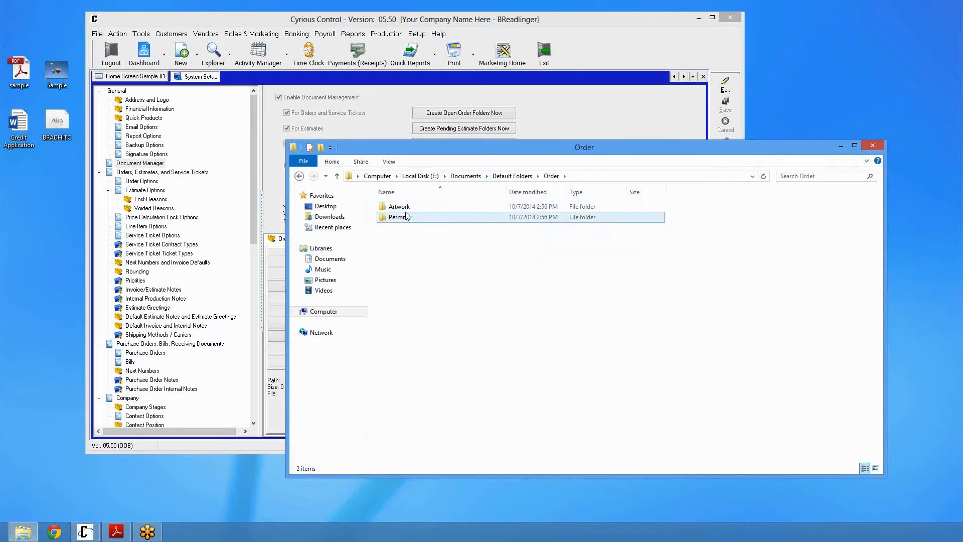
pyautogui.click(570, 101)
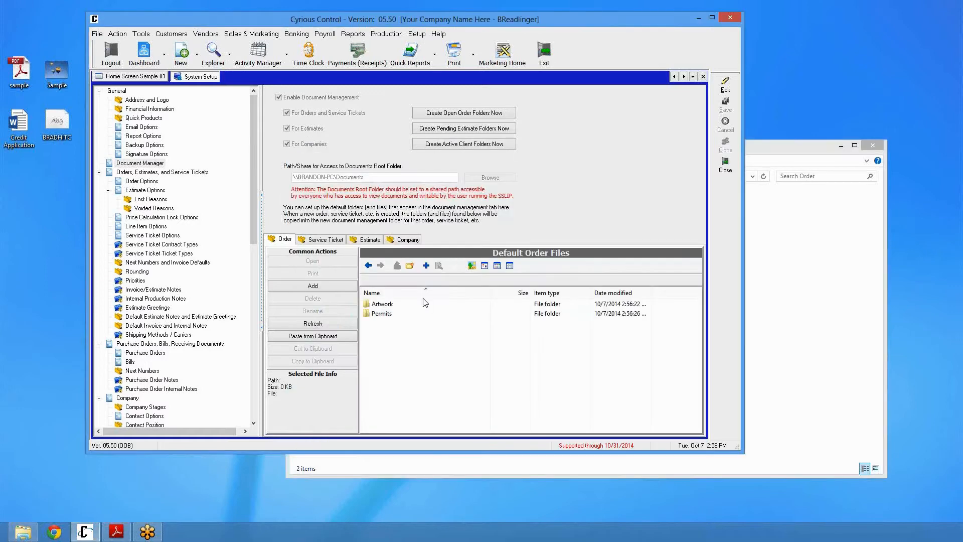
pyautogui.click(781, 269)
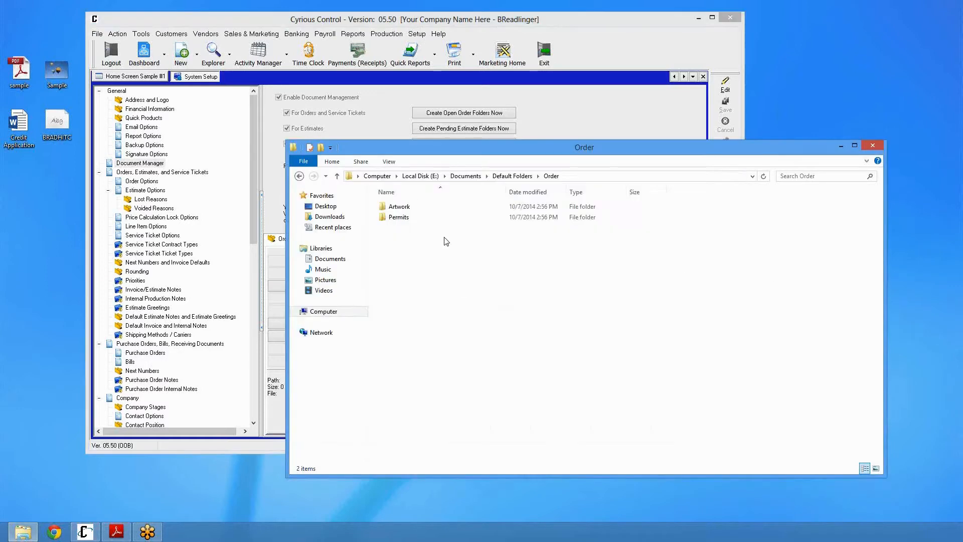
pyautogui.click(401, 219)
pyautogui.click(403, 208)
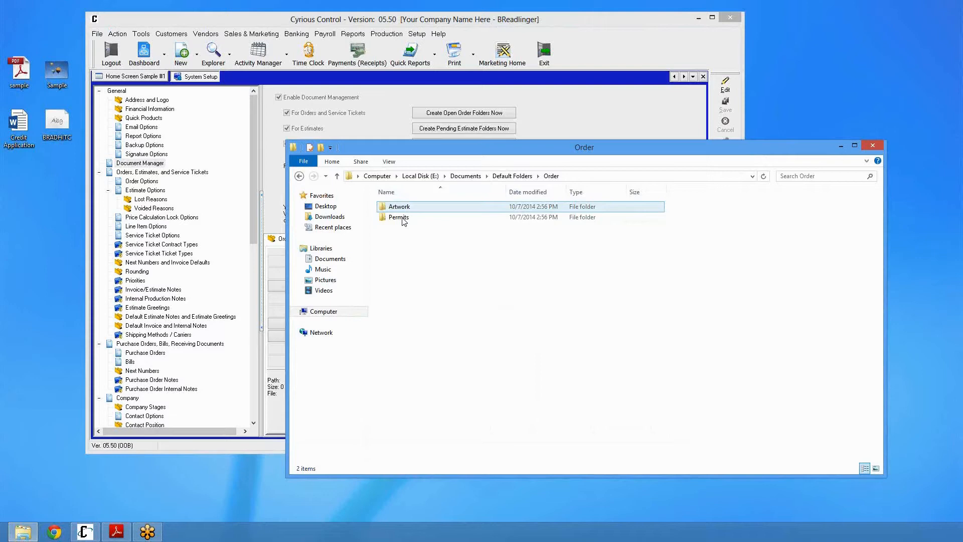
pyautogui.click(567, 123)
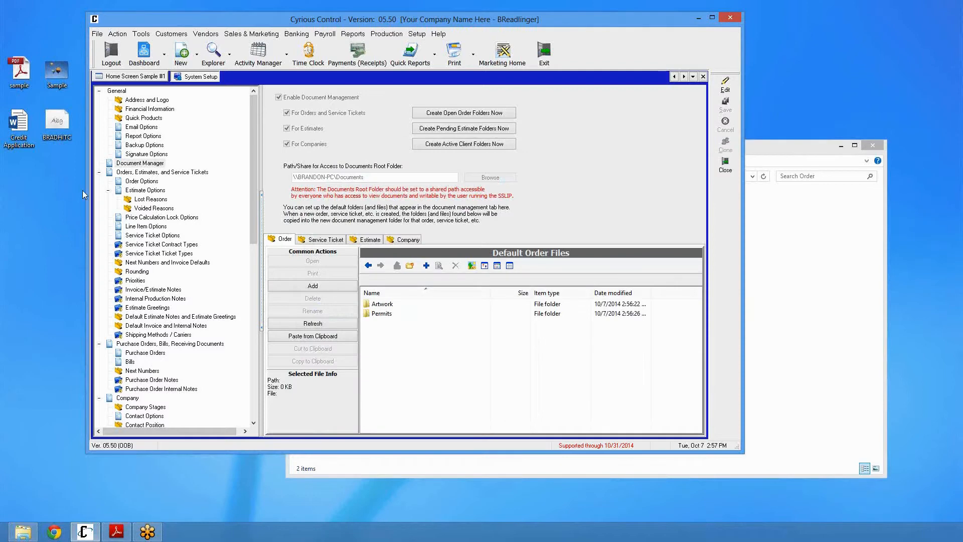
# Copy the Credit Application document from the desktop and paste it into the default Company files
pyautogui.click(18, 125)
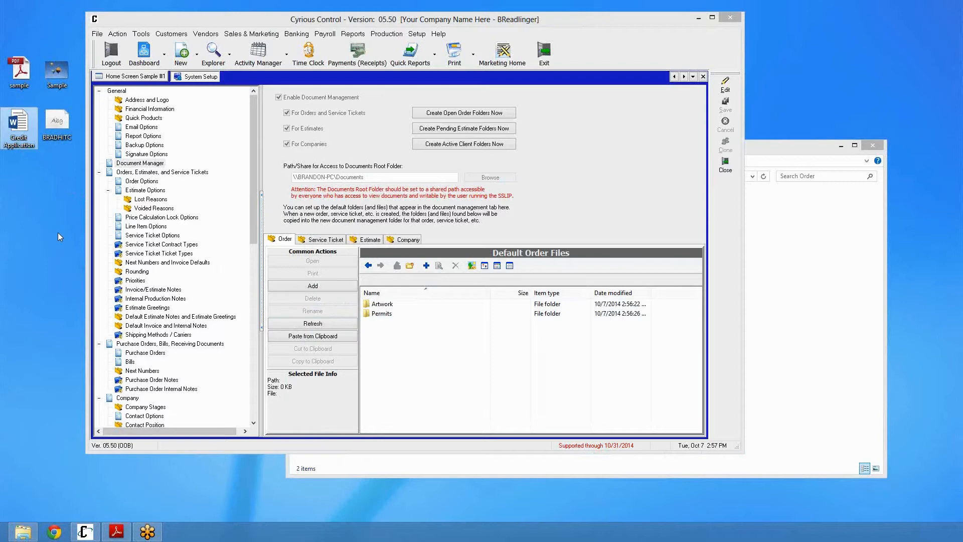
pyautogui.click(395, 239)
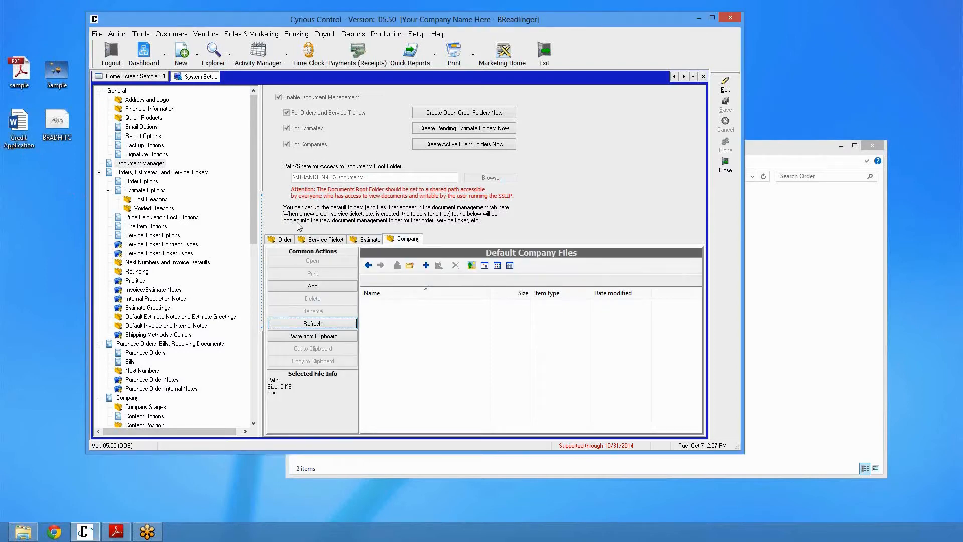
pyautogui.click(28, 125)
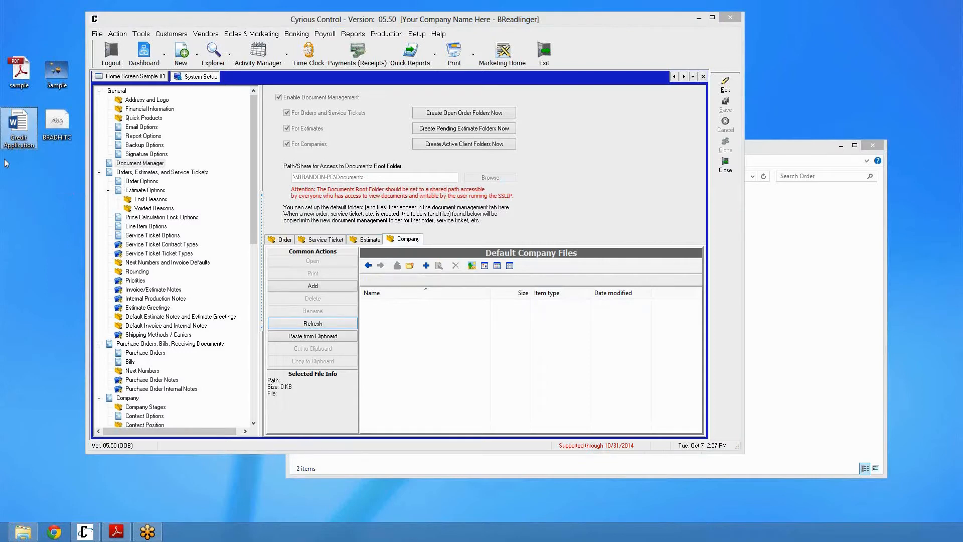
pyautogui.click(425, 341)
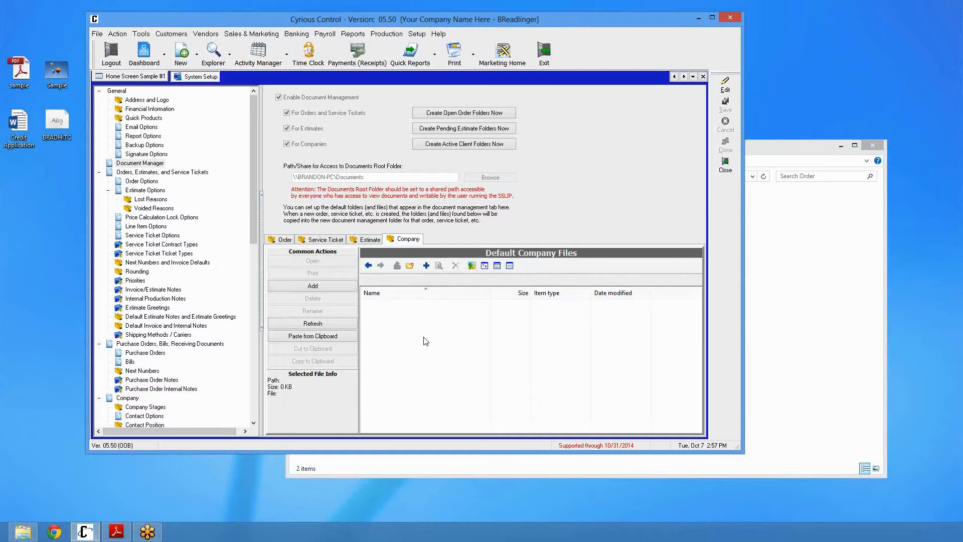
pyautogui.hotkey('ctrl', 'v')
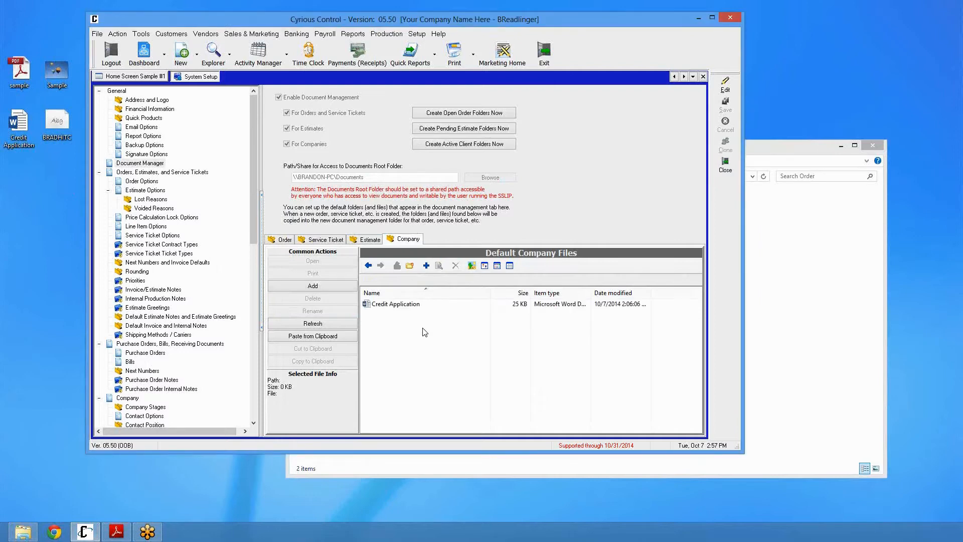
pyautogui.rightClick(422, 329)
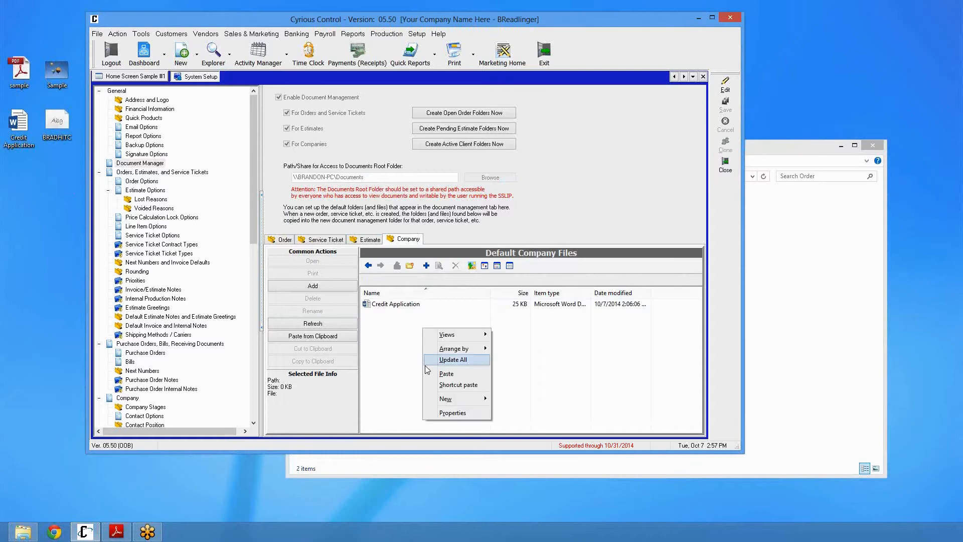
pyautogui.click(409, 334)
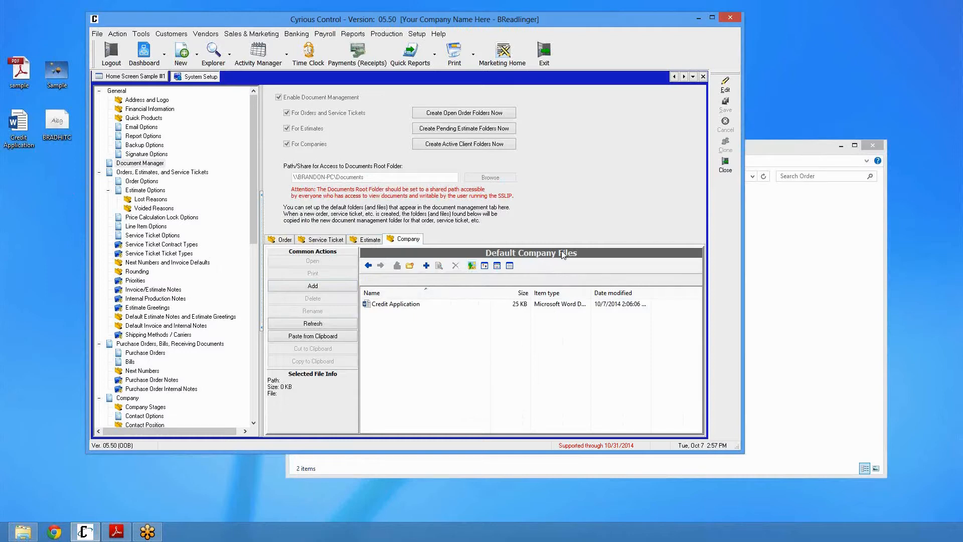
# Check the Default Folders\Company folder in Explorer for the Credit Application file
pyautogui.click(389, 304)
pyautogui.click(799, 360)
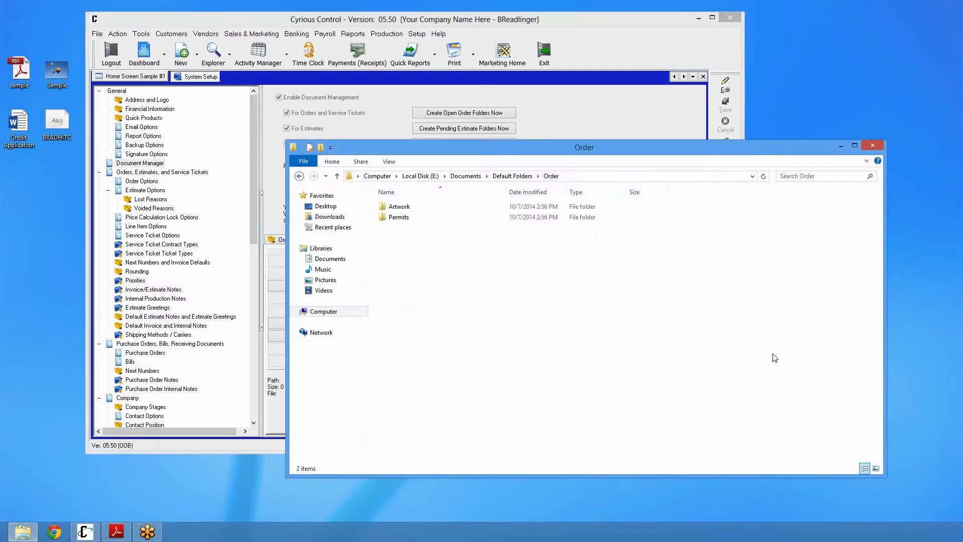
pyautogui.click(509, 176)
pyautogui.doubleClick(405, 208)
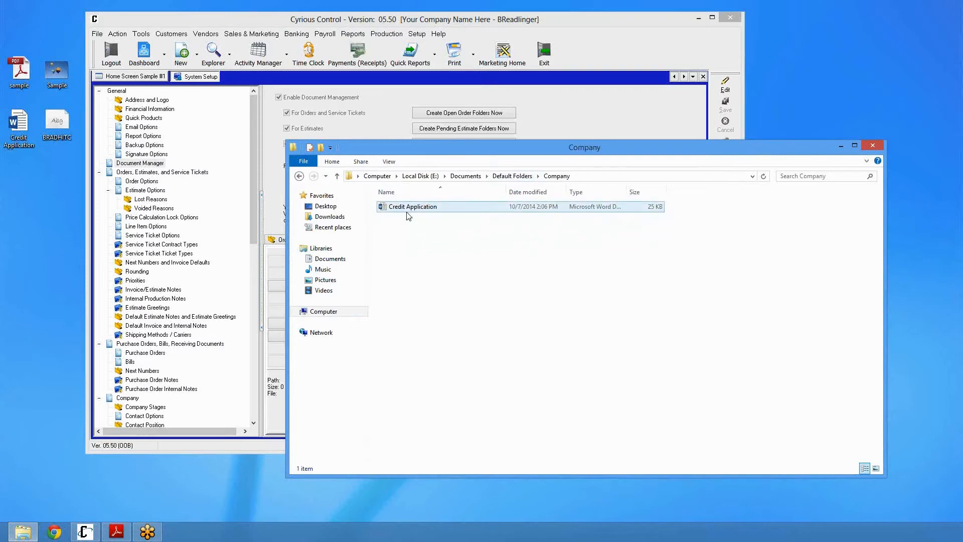
pyautogui.click(584, 129)
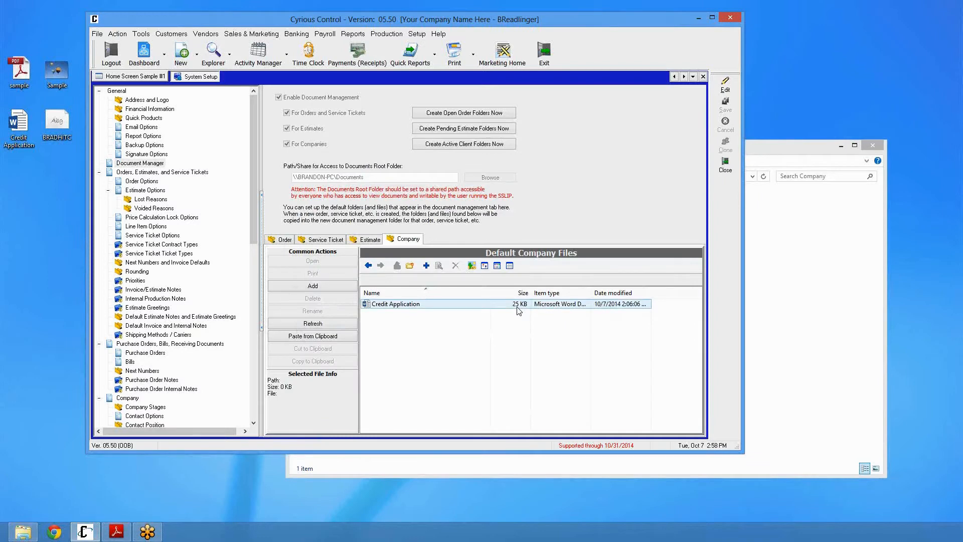
# Bulk-create document folders for all open orders, confirming the prompt
pyautogui.click(342, 244)
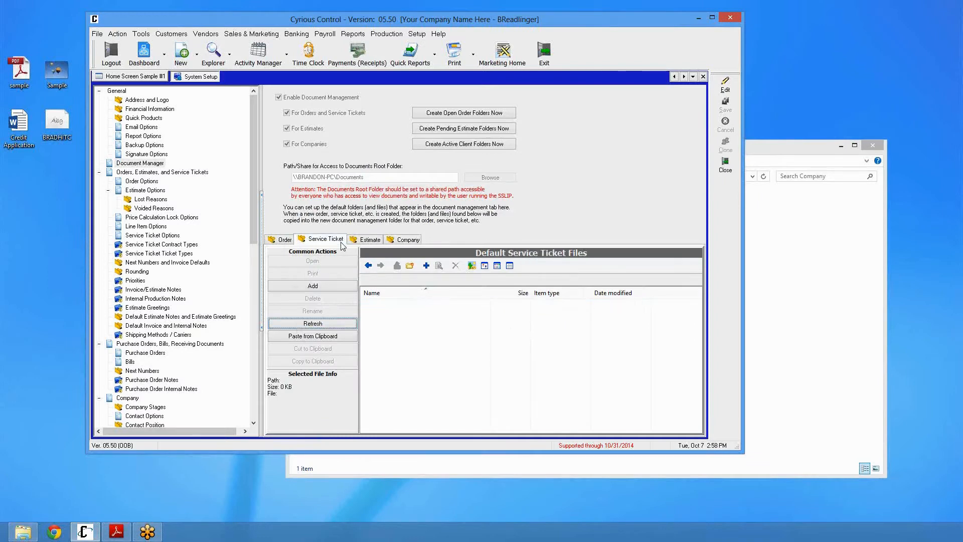
pyautogui.click(363, 242)
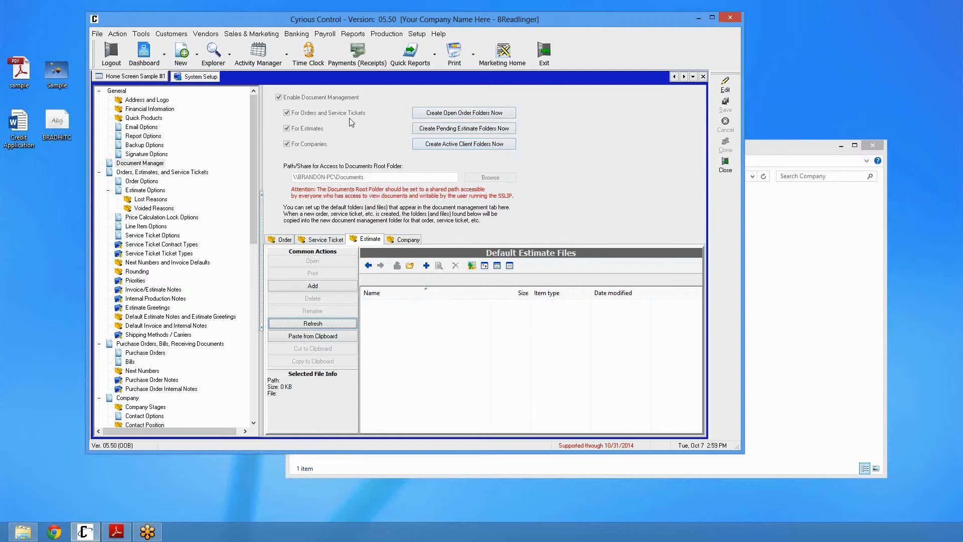
pyautogui.click(460, 113)
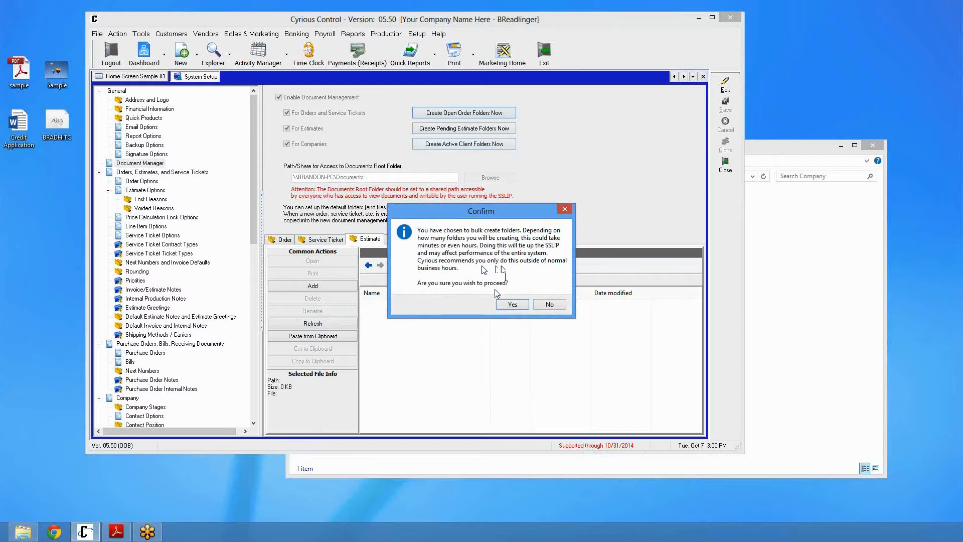
pyautogui.click(514, 305)
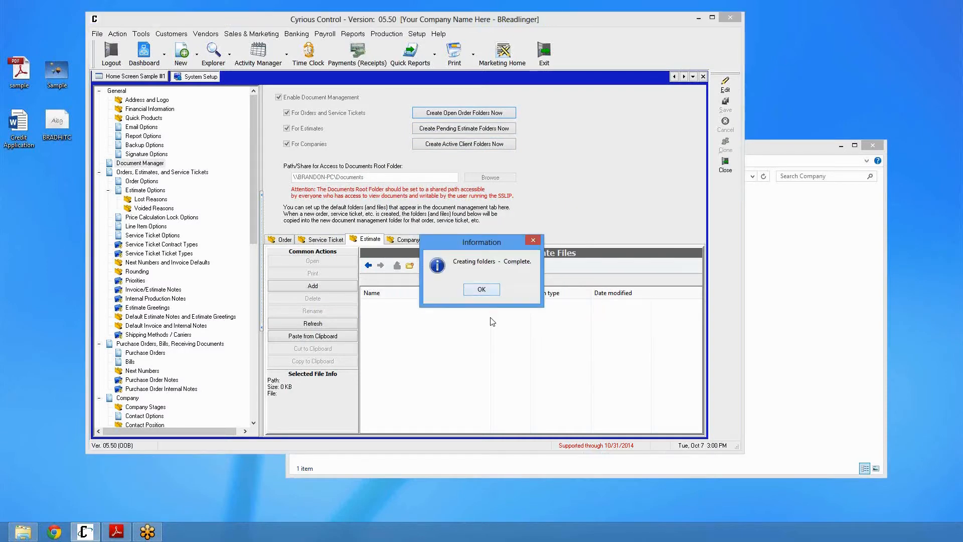
pyautogui.click(492, 293)
# Bulk-create document folders for pending estimates and for active clients, confirming each prompt
pyautogui.click(480, 131)
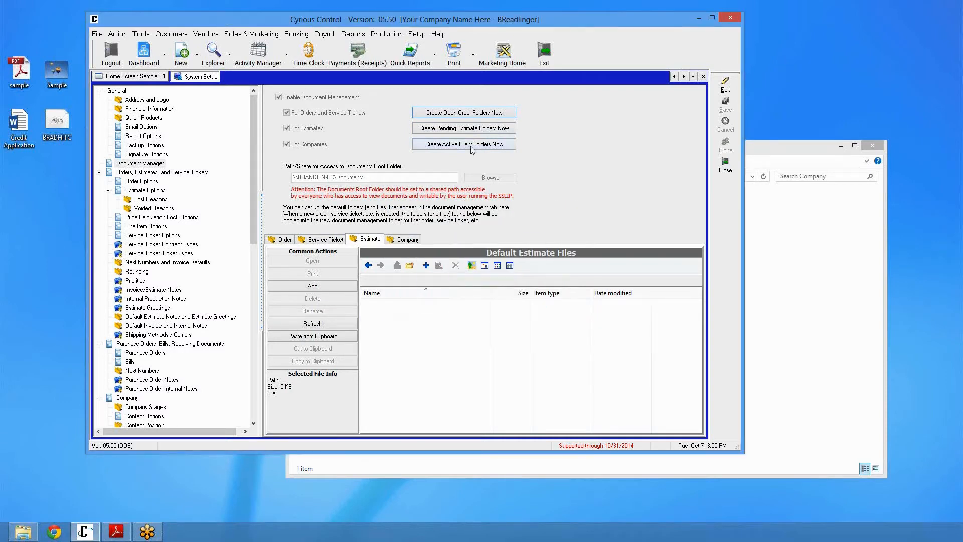
pyautogui.click(522, 307)
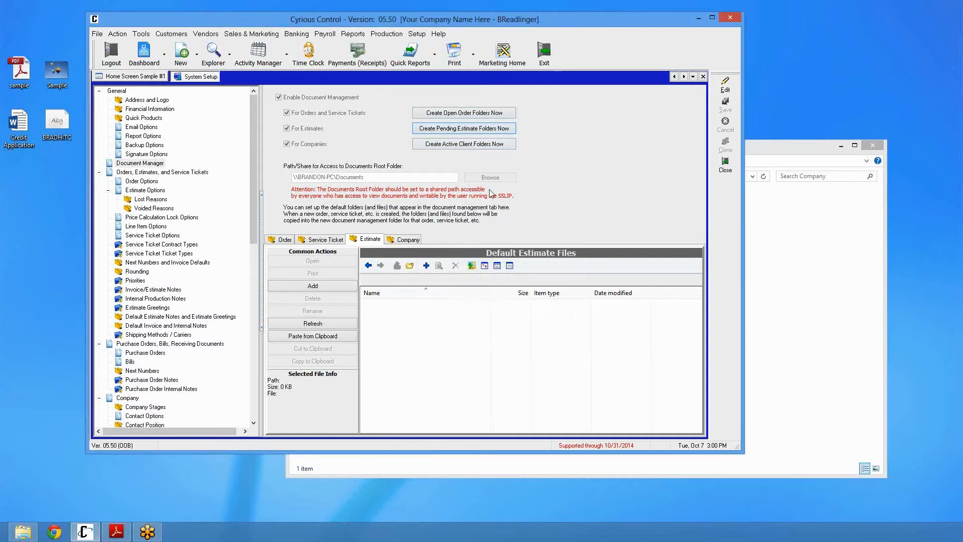
pyautogui.click(464, 144)
pyautogui.click(517, 306)
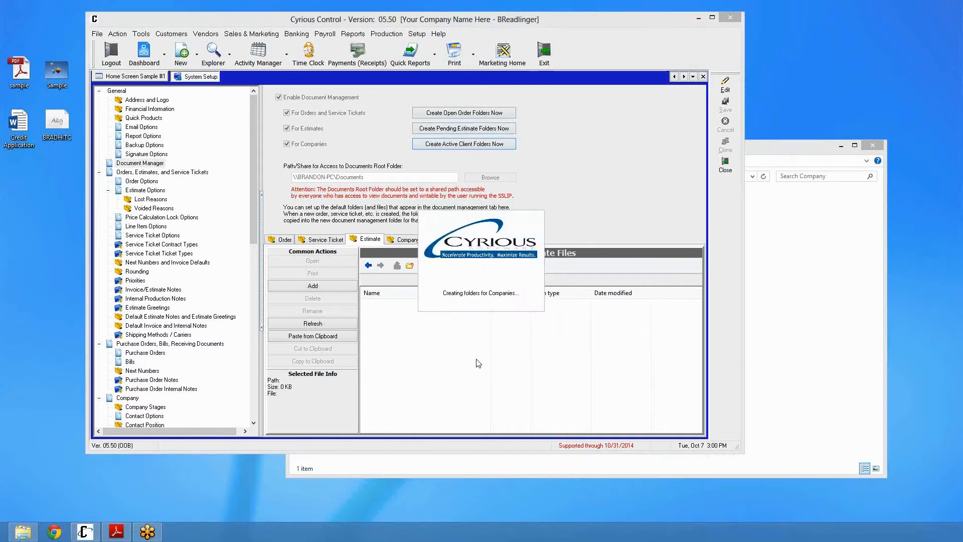
pyautogui.click(484, 290)
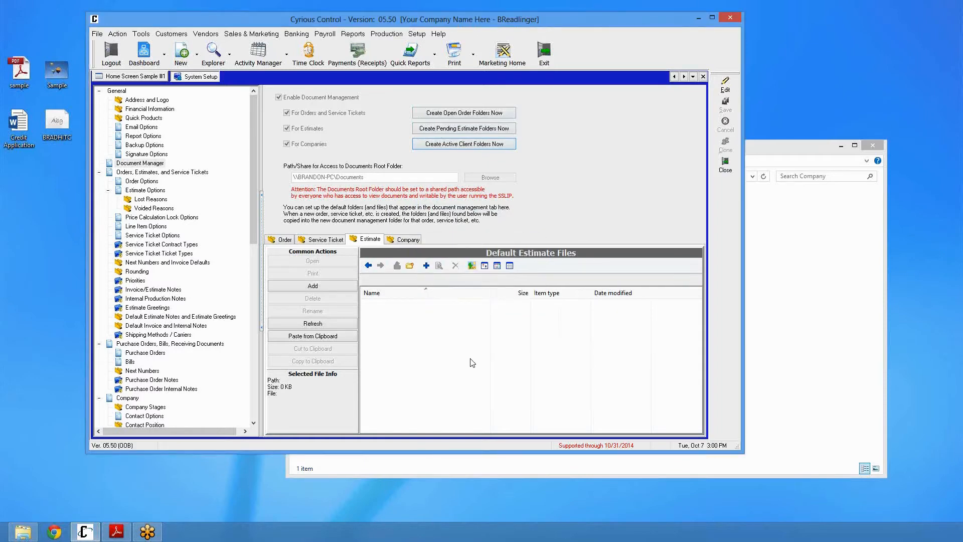
# Browse the generated Company folder and its letter subfolders A, J and W in Explorer
pyautogui.click(785, 307)
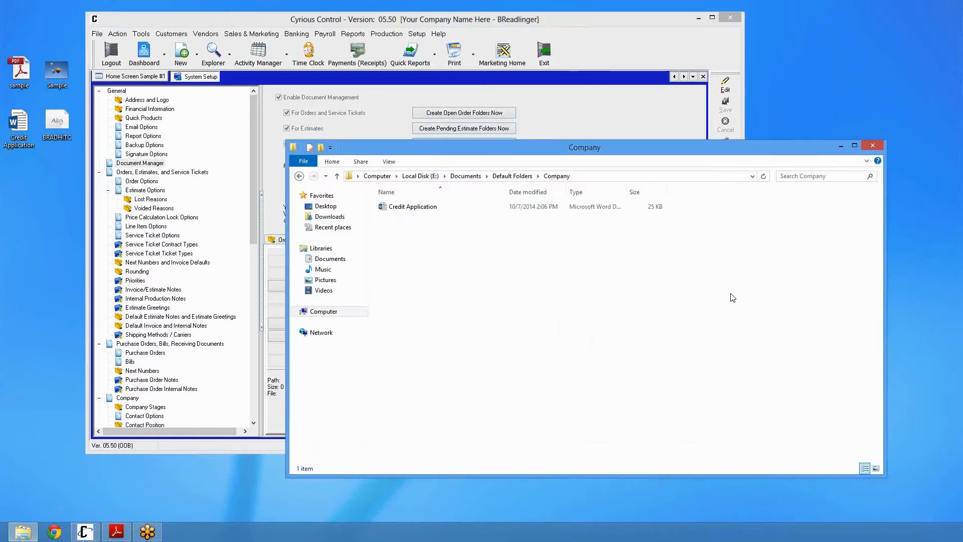
pyautogui.click(465, 177)
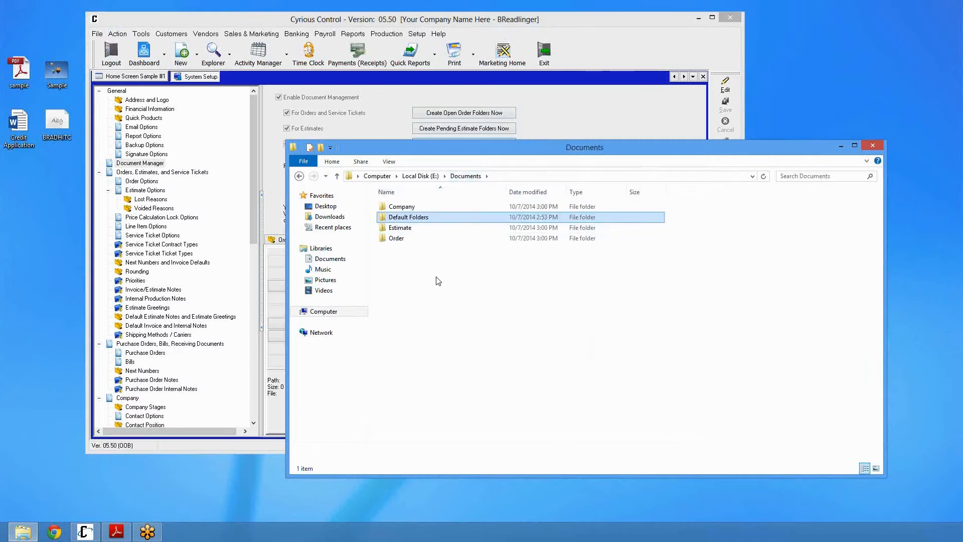
pyautogui.doubleClick(403, 206)
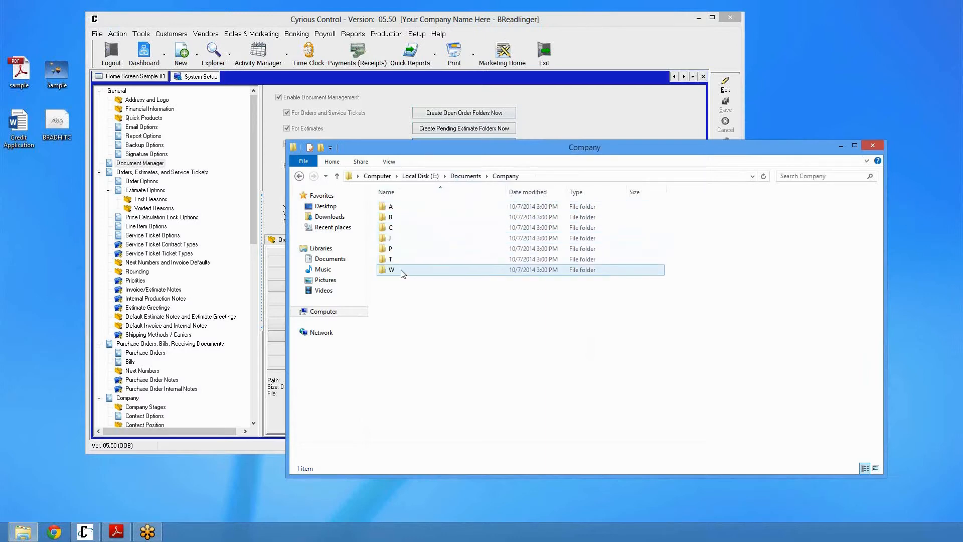
pyautogui.doubleClick(401, 208)
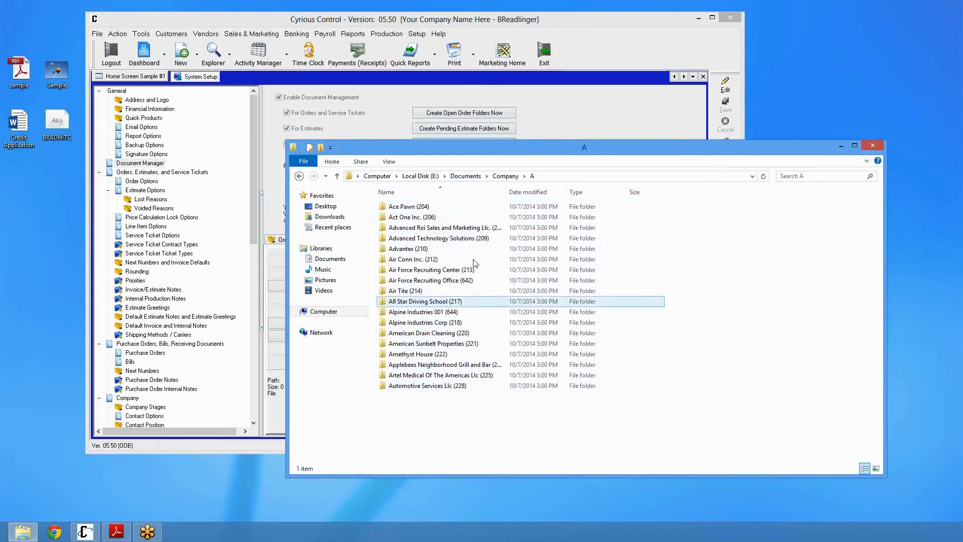
pyautogui.click(505, 176)
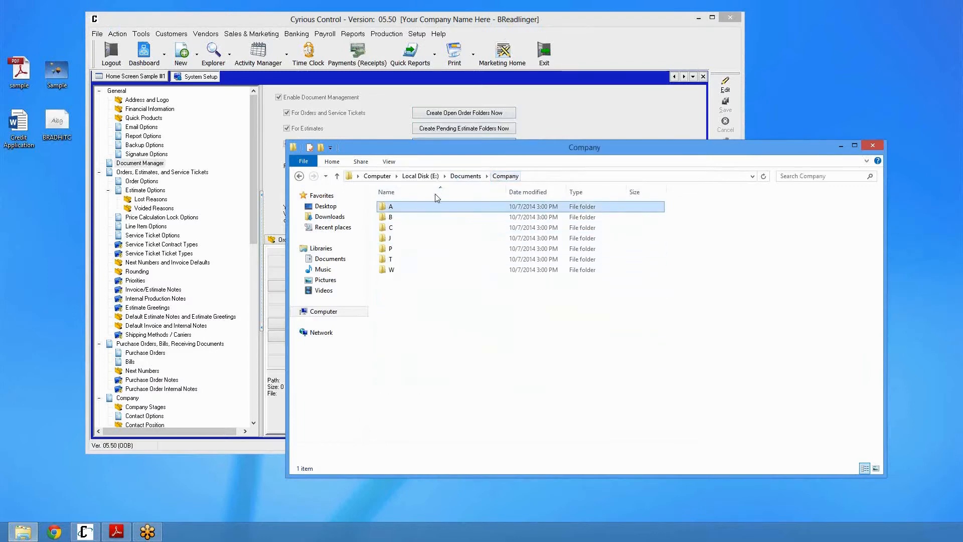
pyautogui.doubleClick(408, 238)
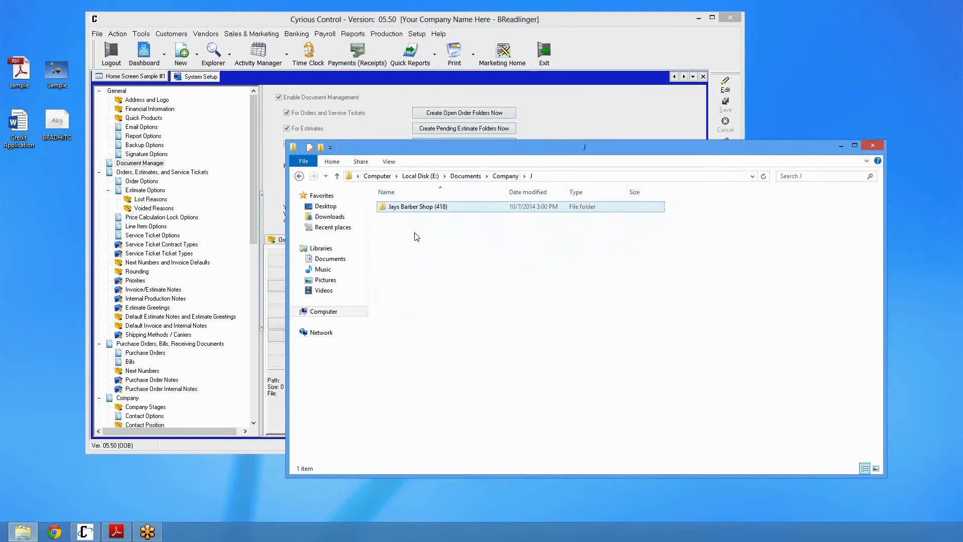
pyautogui.click(505, 176)
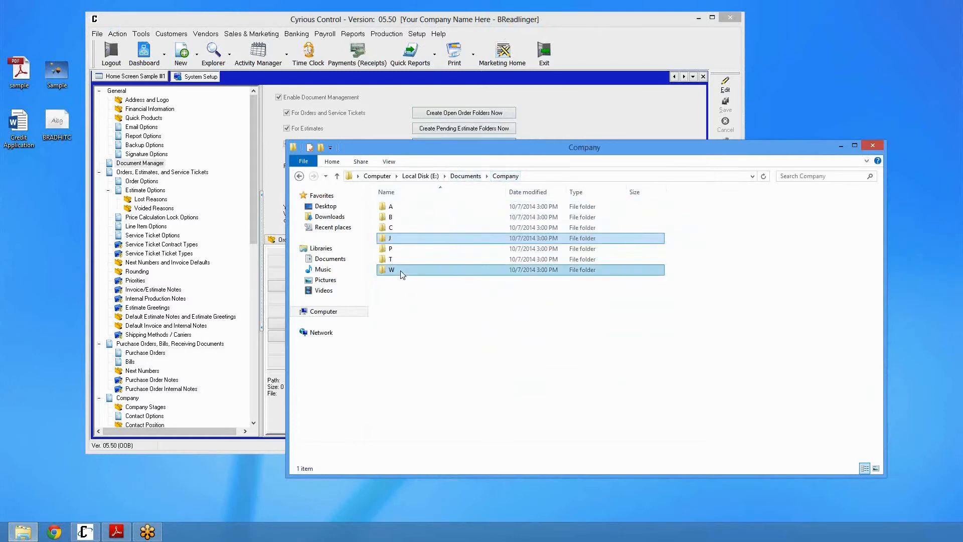
pyautogui.doubleClick(405, 269)
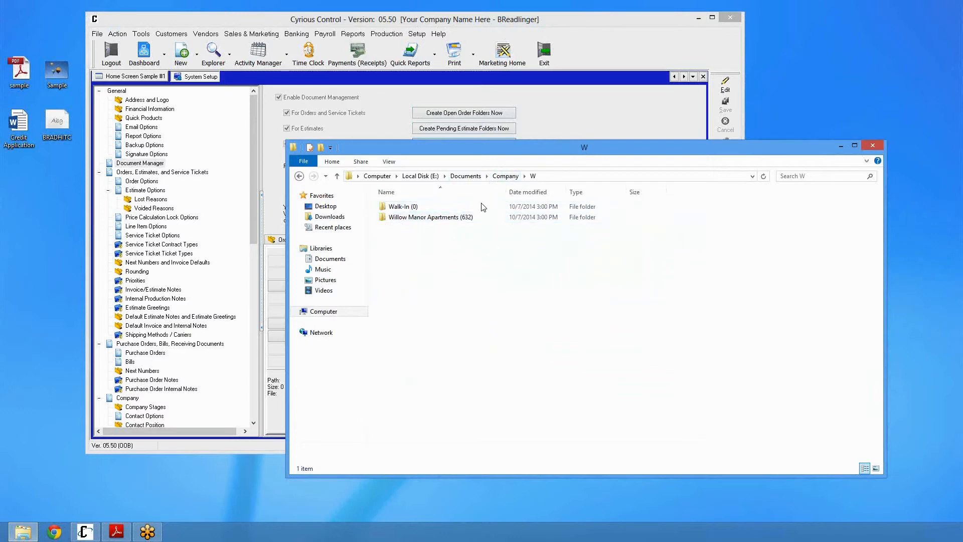
pyautogui.click(504, 176)
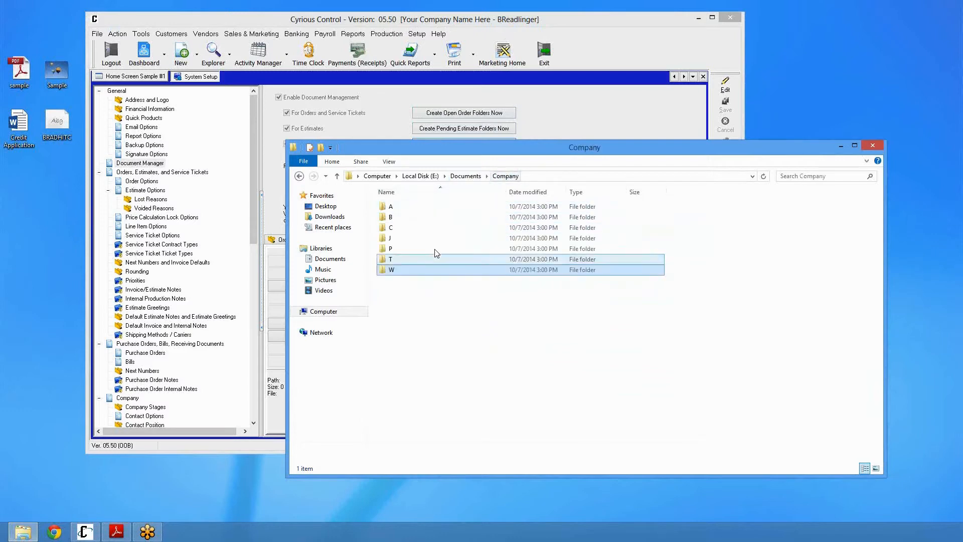
pyautogui.click(419, 304)
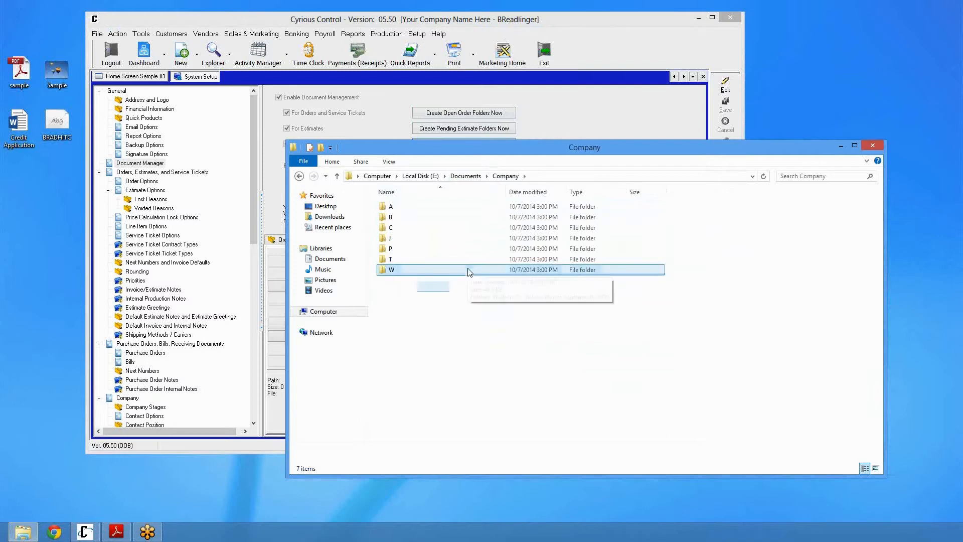
# Browse the generated Estimate and Order folders in Explorer, opening the 0 and 8000 subfolders
pyautogui.click(461, 176)
pyautogui.click(414, 229)
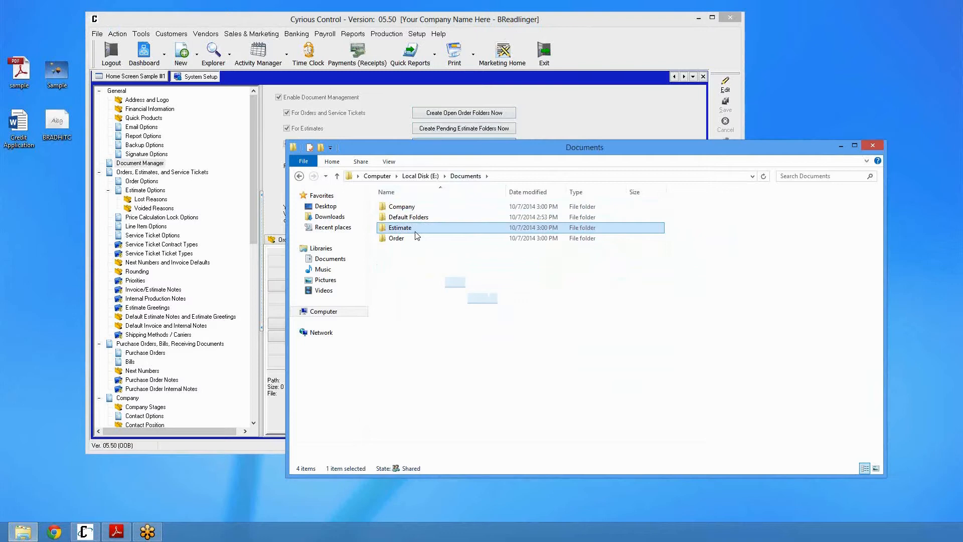
pyautogui.doubleClick(415, 228)
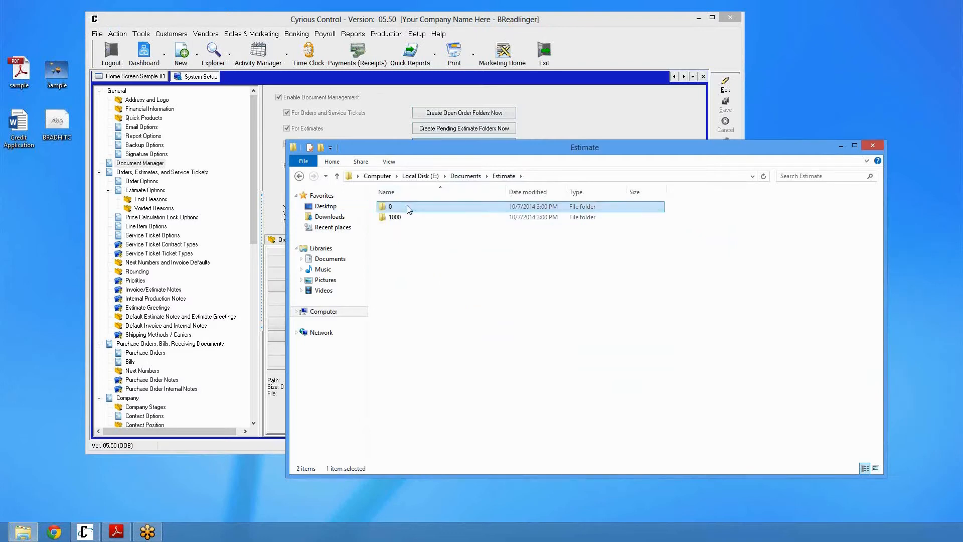
pyautogui.doubleClick(407, 206)
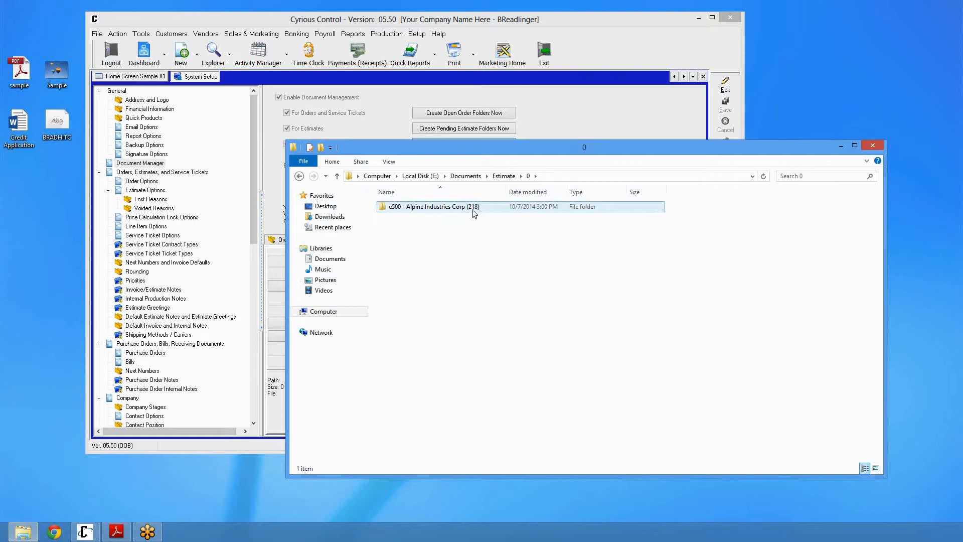
pyautogui.click(478, 179)
pyautogui.doubleClick(414, 243)
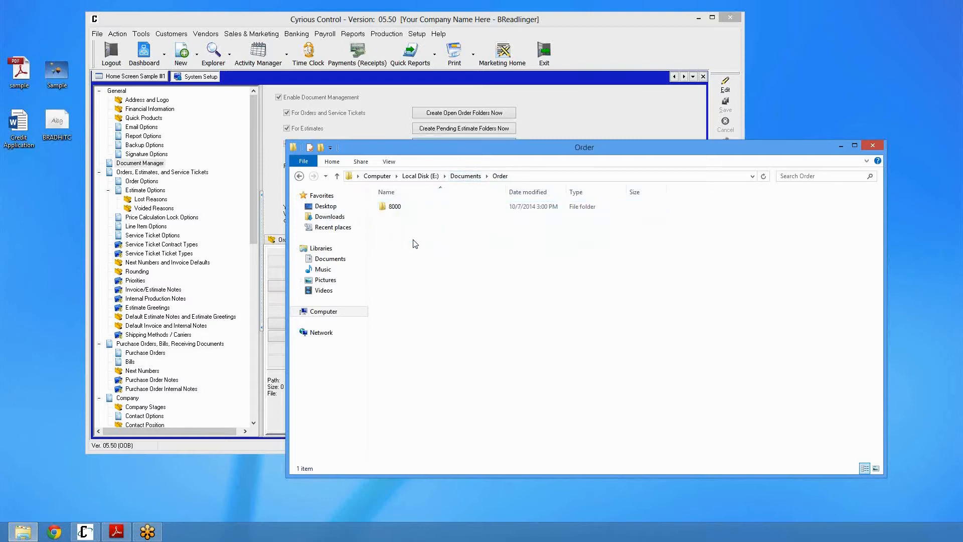
pyautogui.click(400, 213)
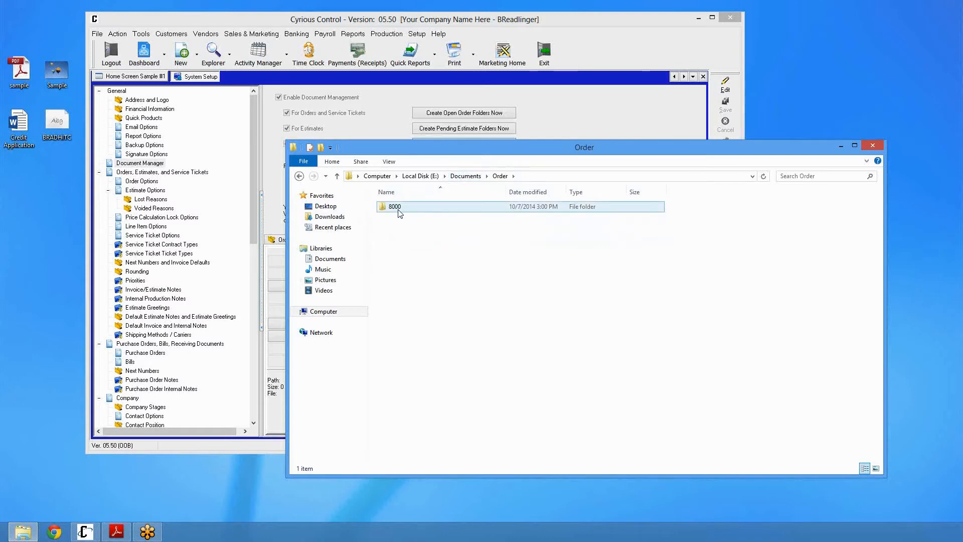
pyautogui.doubleClick(400, 213)
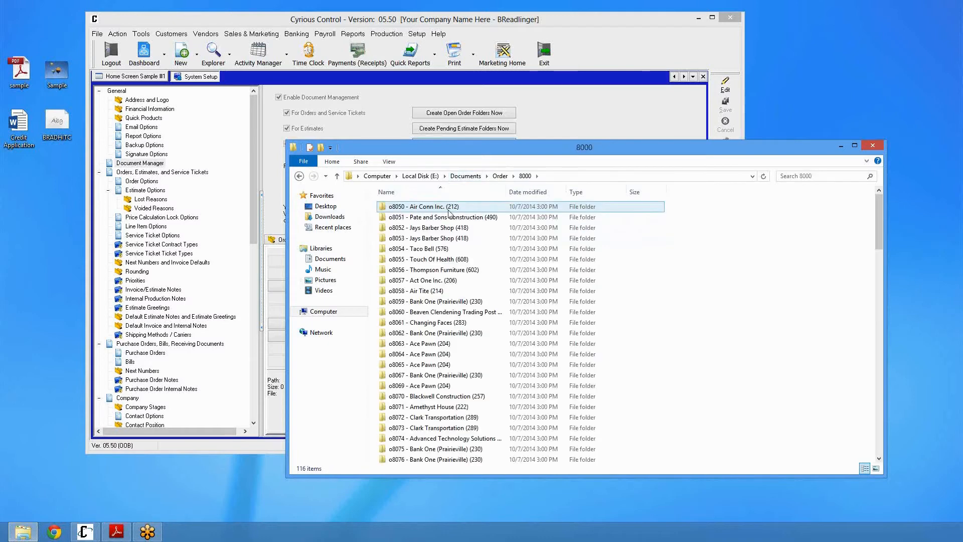
pyautogui.scroll(-8, 445, 344)
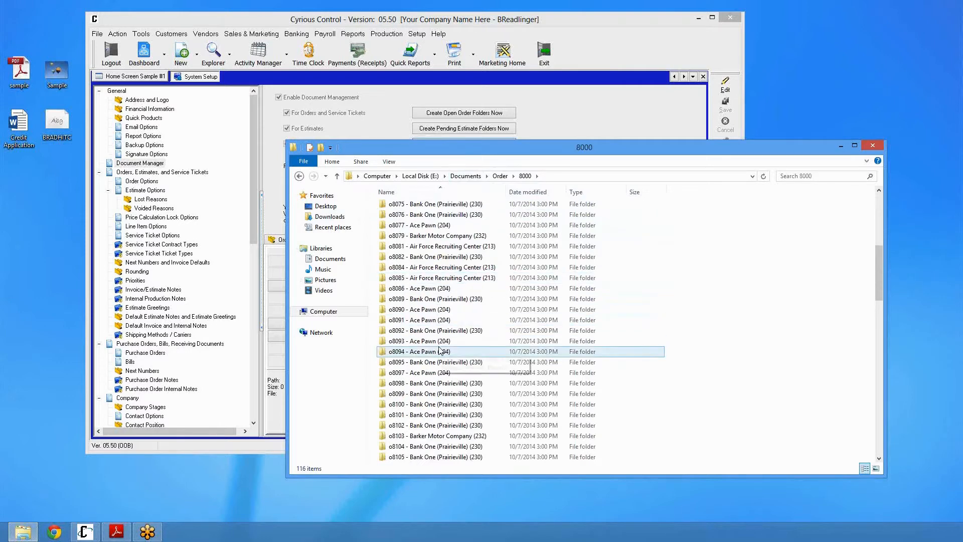
# Open order o8094's folder and compare its subfolders with the default order folders in Document Manager setup
pyautogui.doubleClick(439, 351)
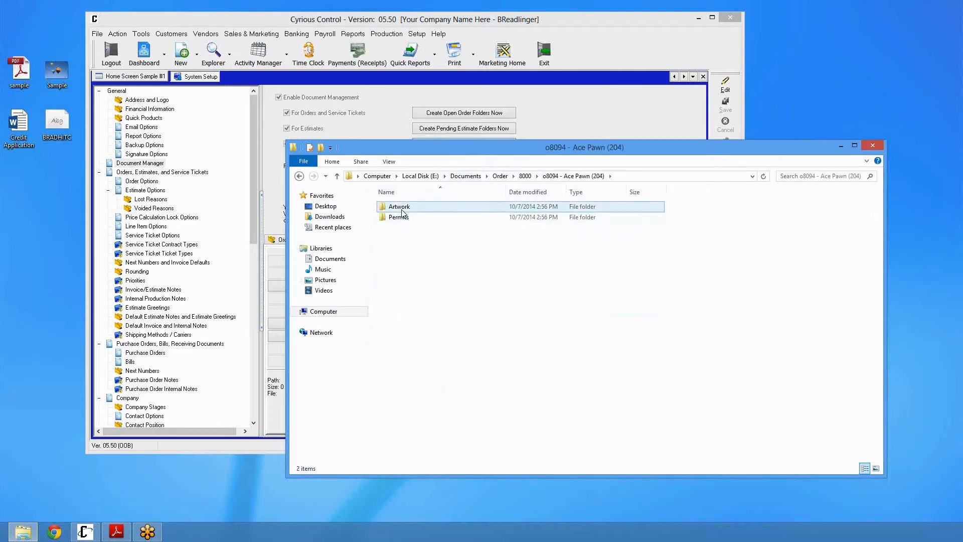
pyautogui.click(402, 219)
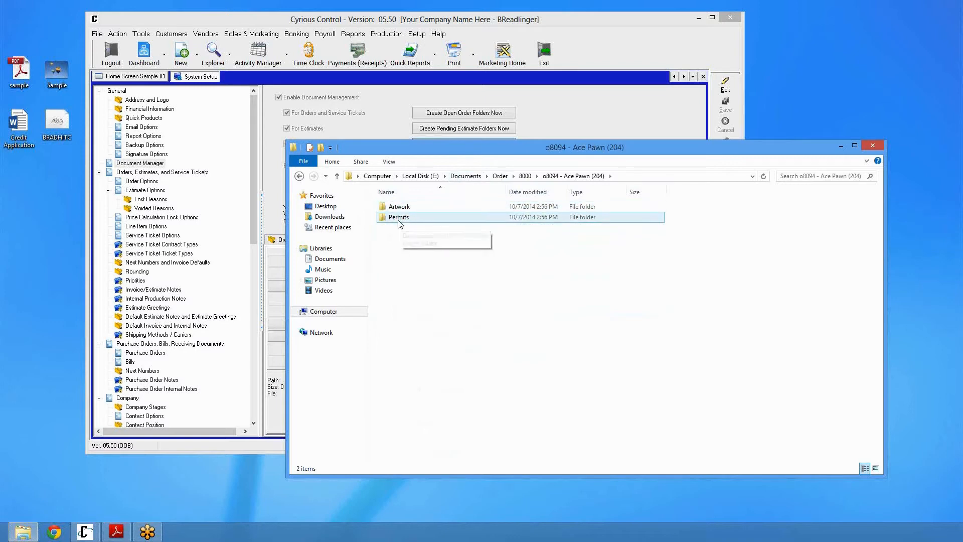
pyautogui.click(383, 112)
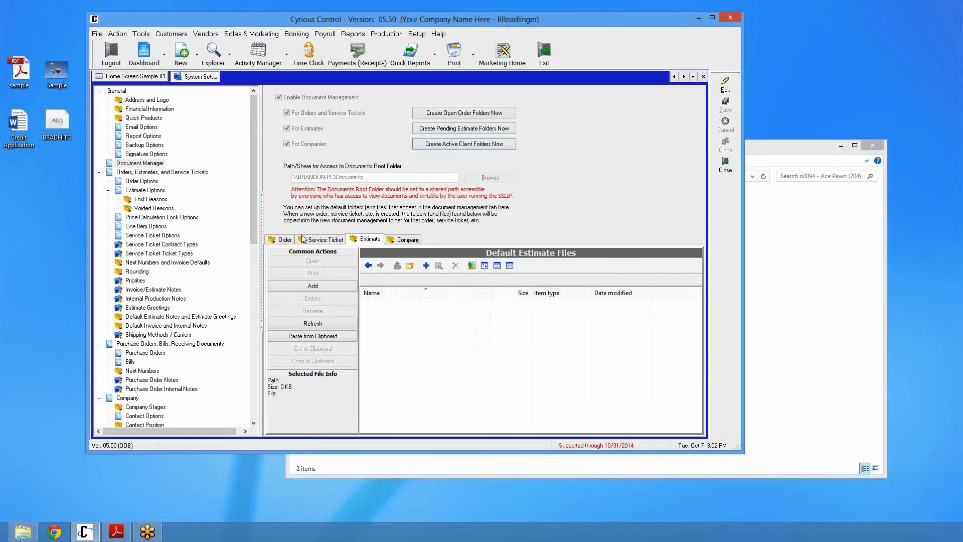
pyautogui.click(284, 242)
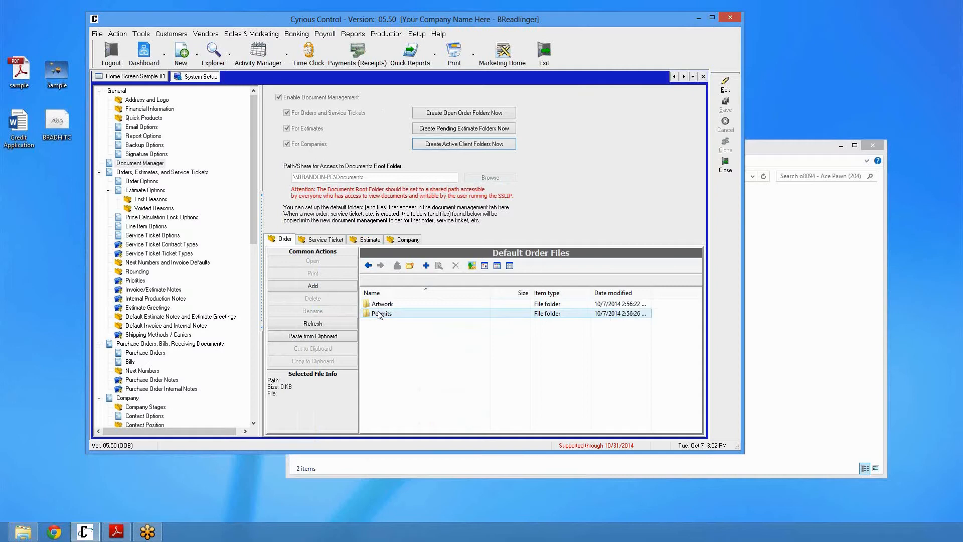
pyautogui.click(755, 291)
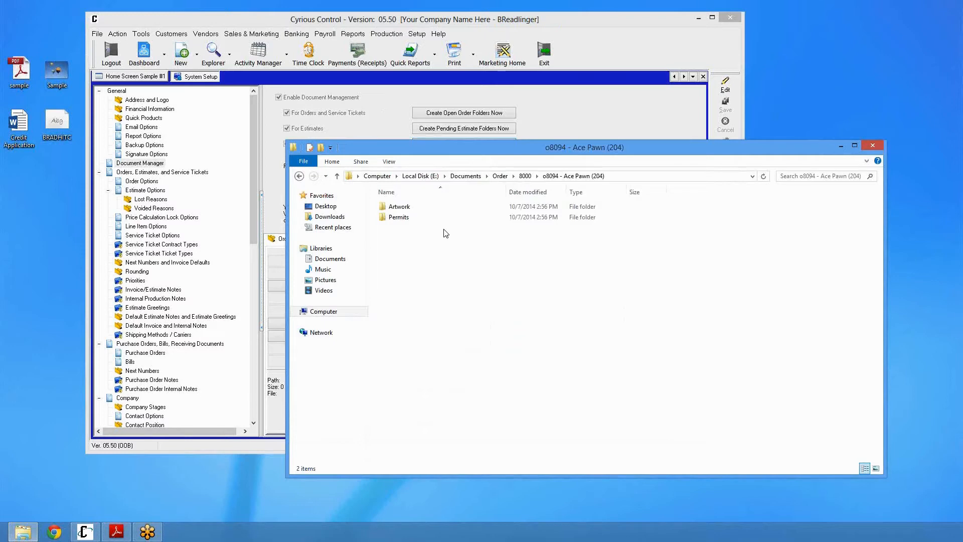
# Navigate Explorer back up to the Documents root folder and close System Setup
pyautogui.click(525, 175)
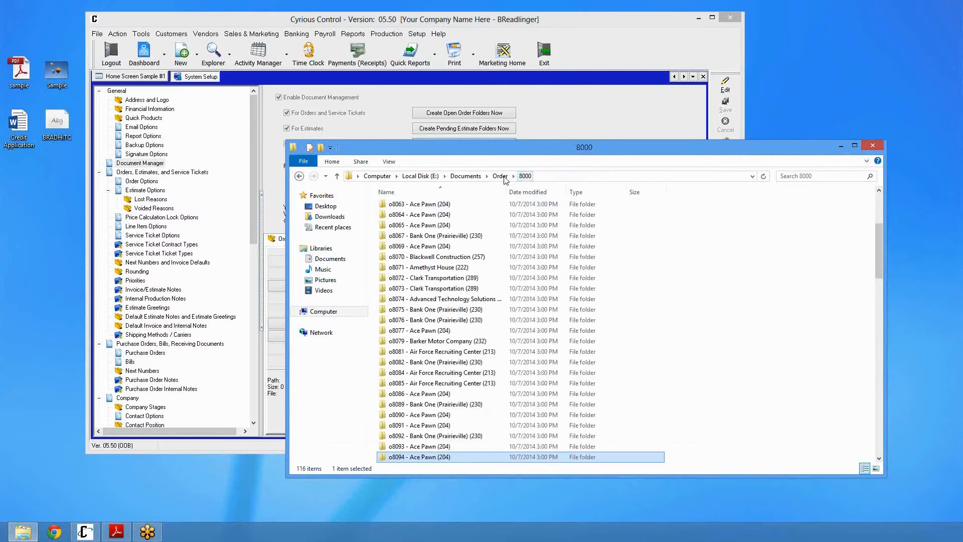
pyautogui.click(500, 176)
pyautogui.click(465, 176)
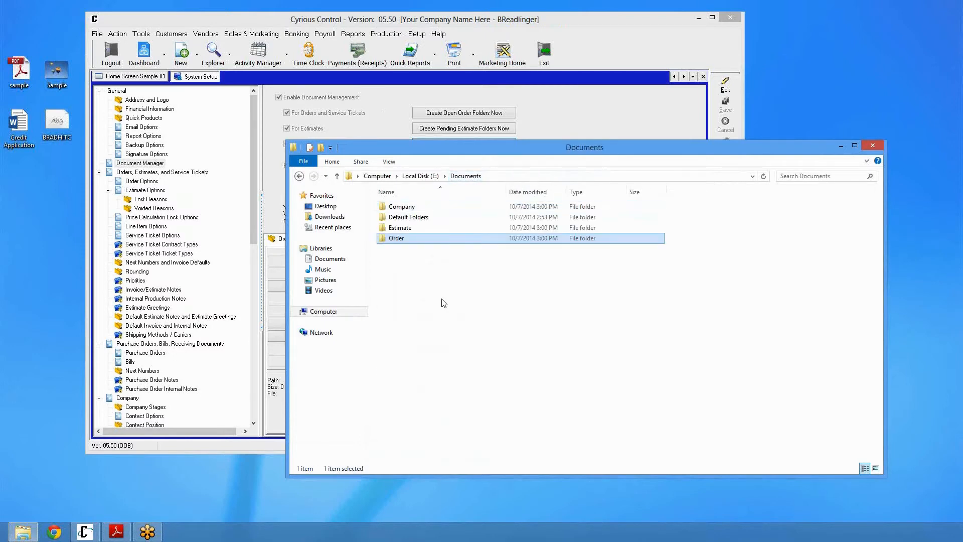
pyautogui.click(395, 110)
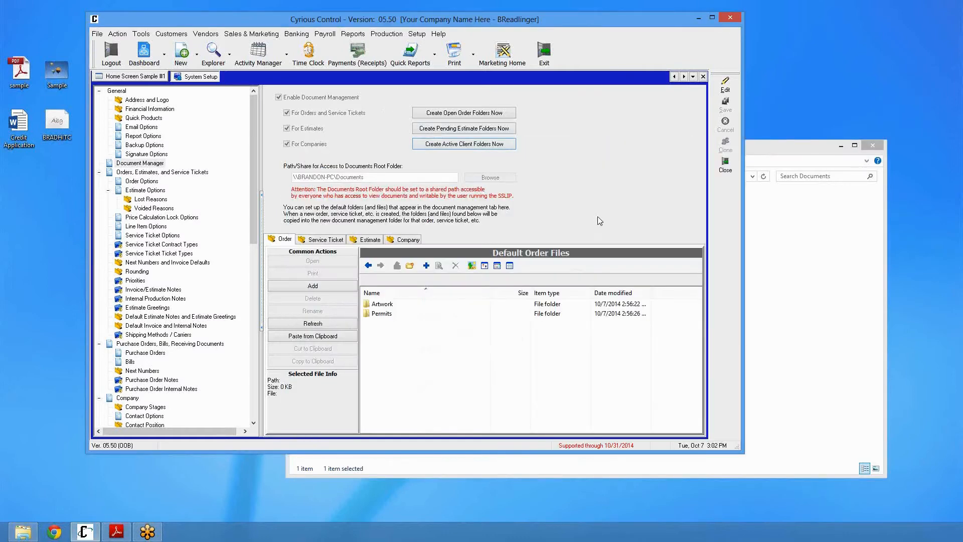
pyautogui.click(725, 164)
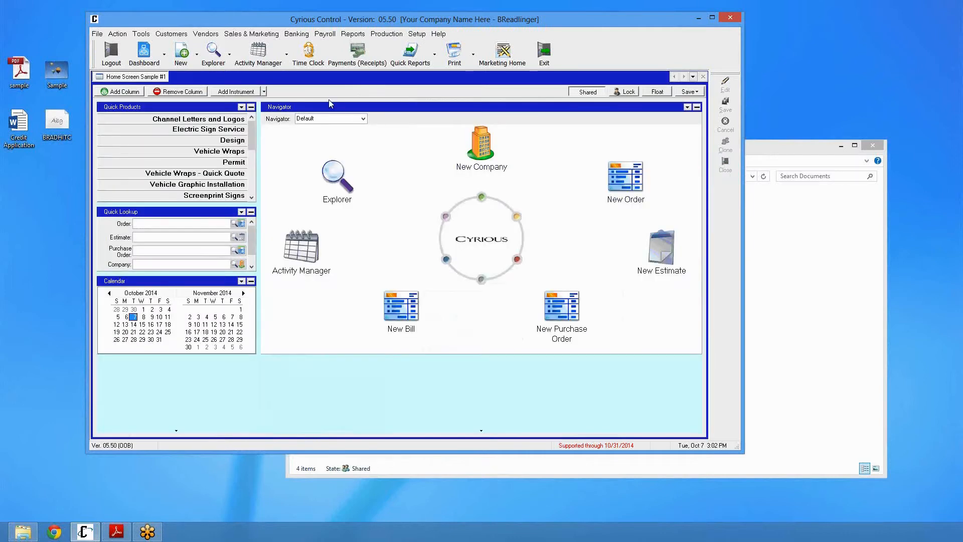
# Open the Ace Pawn company record from the Companies explorer and view its Documents tab
pyautogui.click(210, 62)
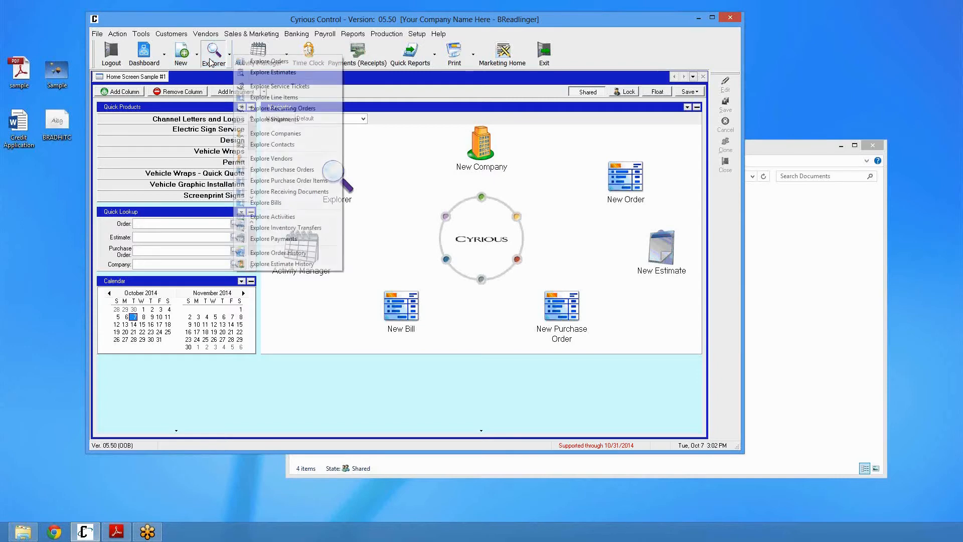
pyautogui.click(292, 136)
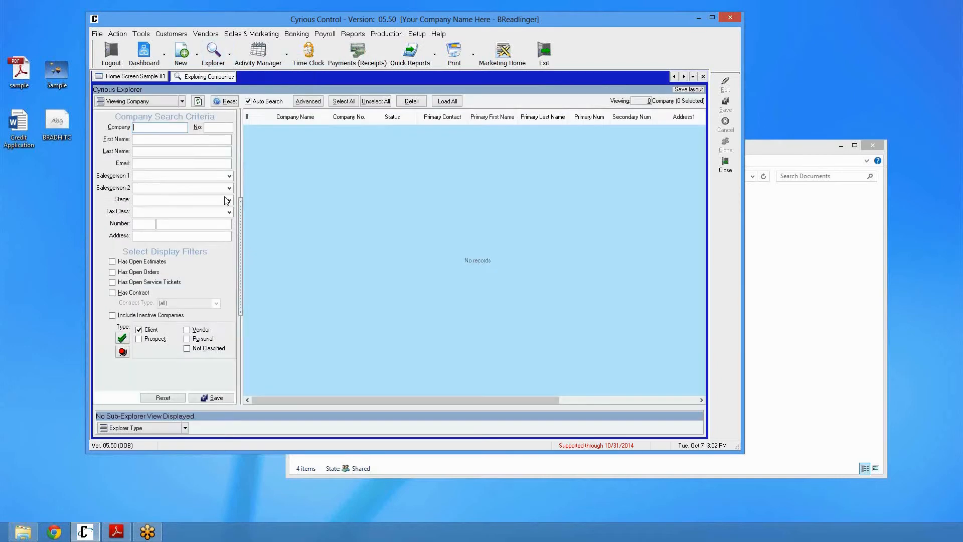
pyautogui.click(199, 101)
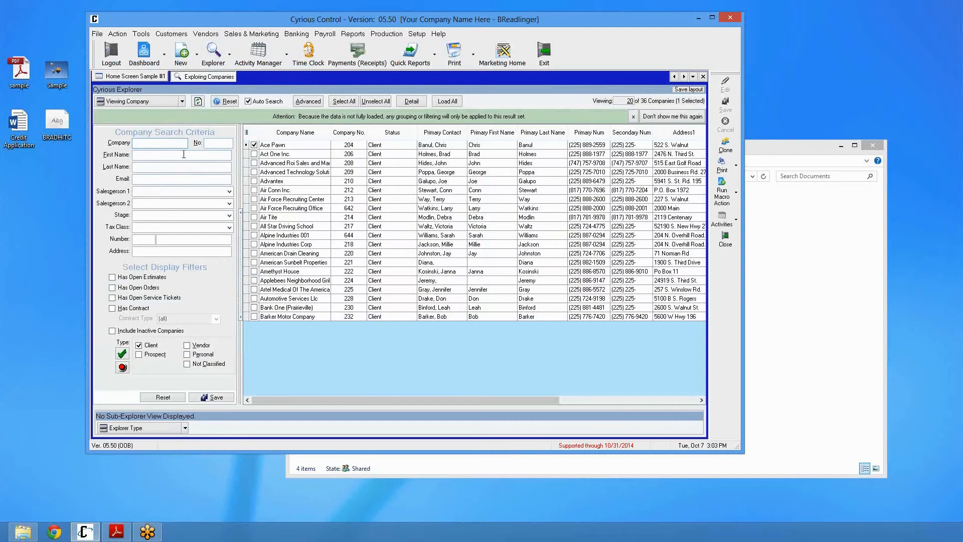
pyautogui.click(279, 146)
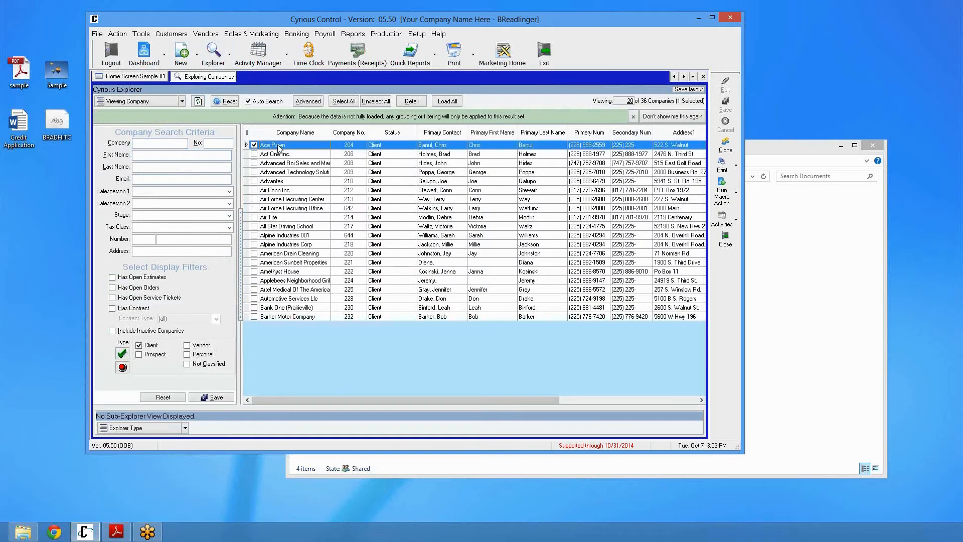
pyautogui.doubleClick(278, 146)
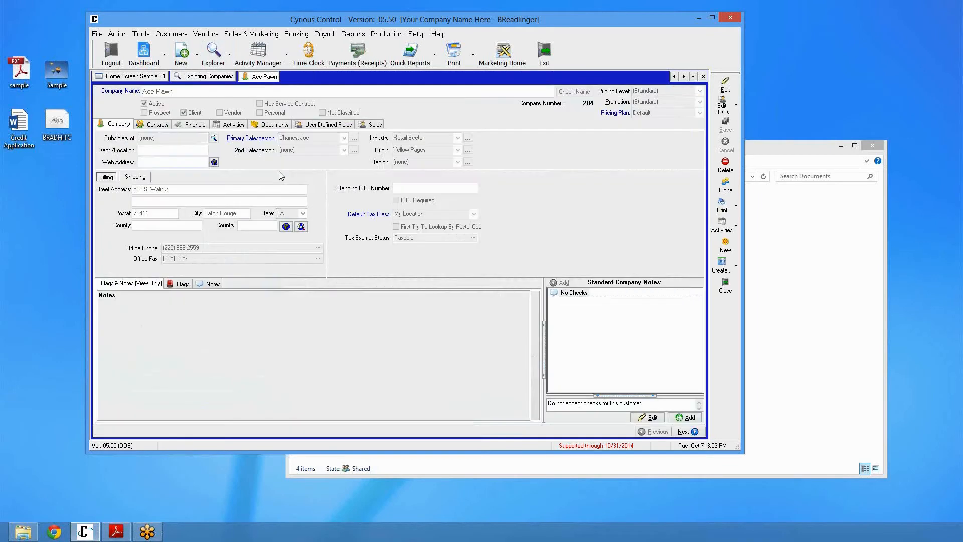
pyautogui.click(275, 126)
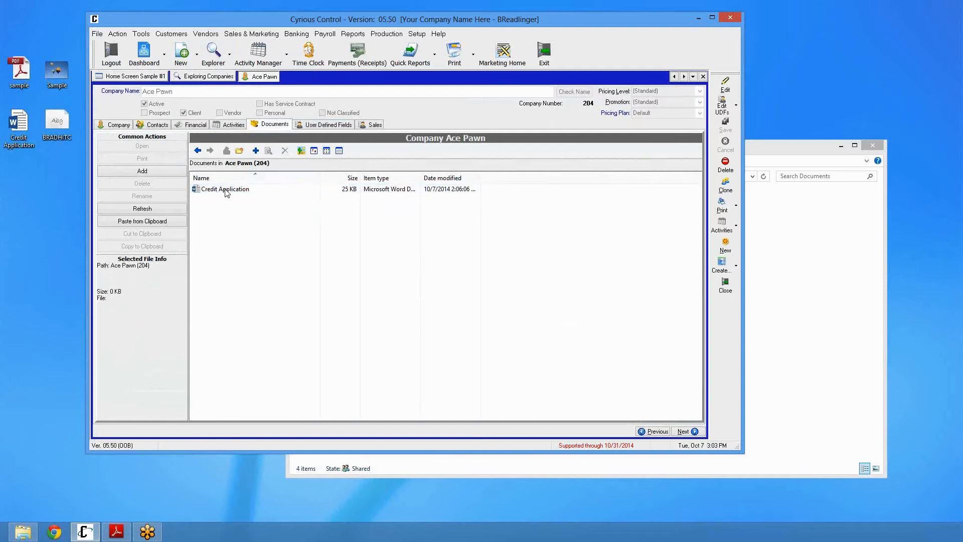
# Copy the BRADHITC file from the desktop and paste it into Ace Pawn's company documents
pyautogui.click(48, 123)
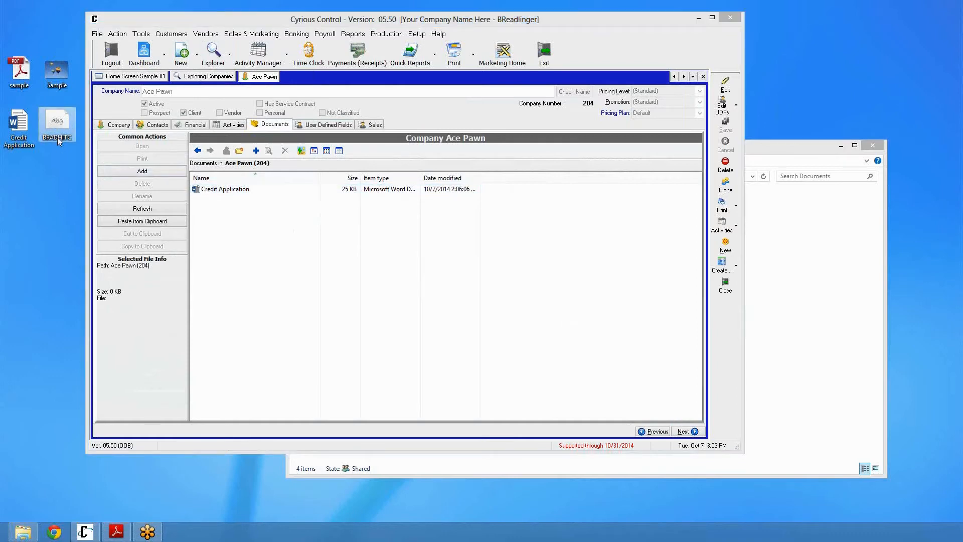
pyautogui.hotkey('ctrl', 'c')
pyautogui.click(272, 239)
pyautogui.rightClick(270, 233)
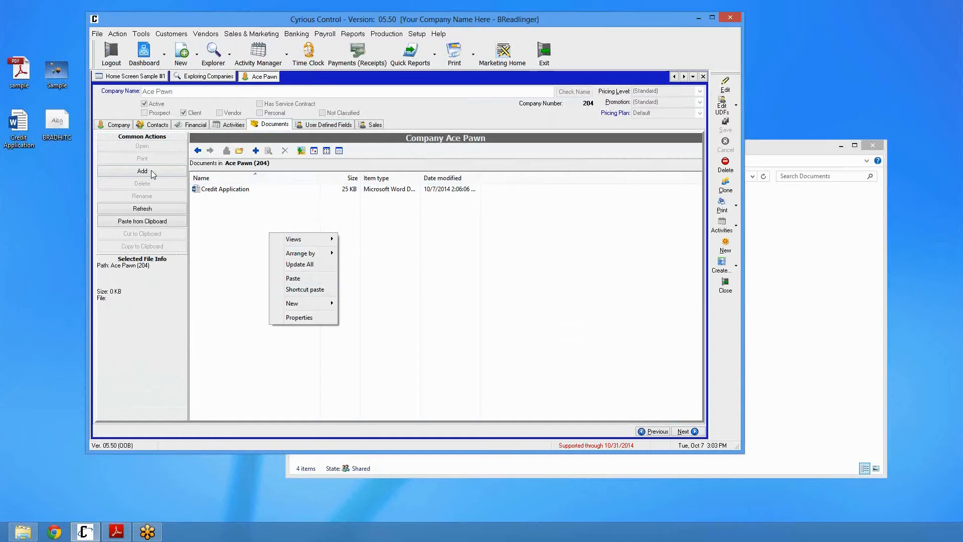
pyautogui.click(47, 129)
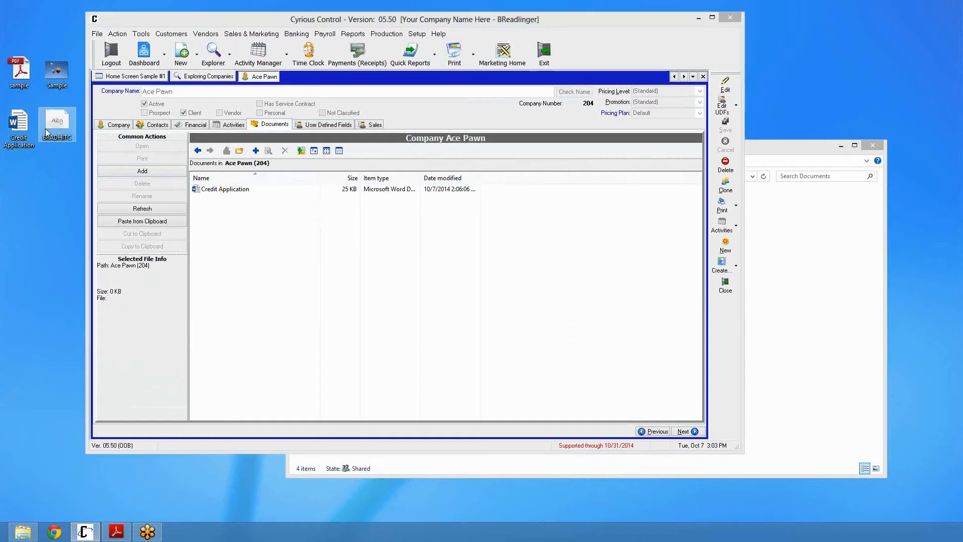
pyautogui.rightClick(240, 224)
pyautogui.click(258, 268)
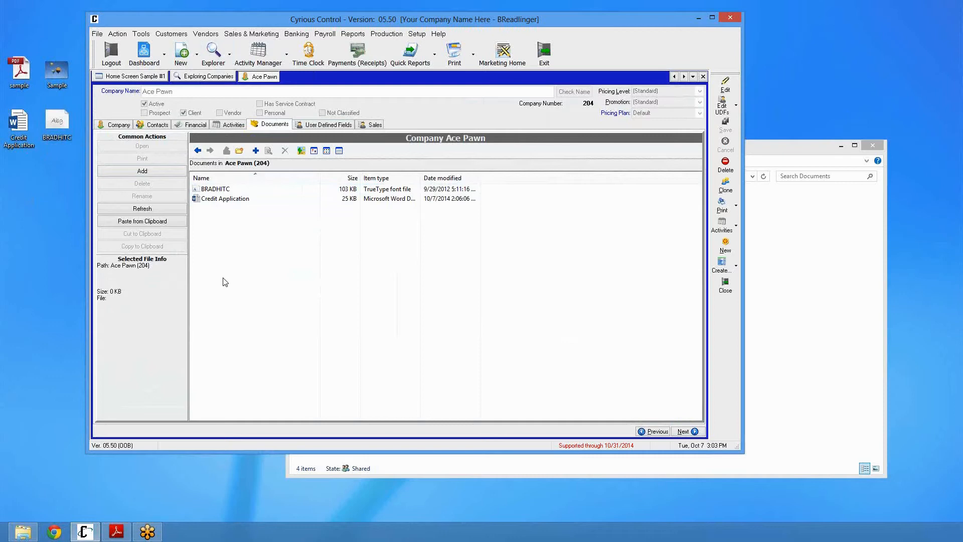
# Delete the BRADHITC file from Ace Pawn's documents, confirming the deletion
pyautogui.rightClick(208, 190)
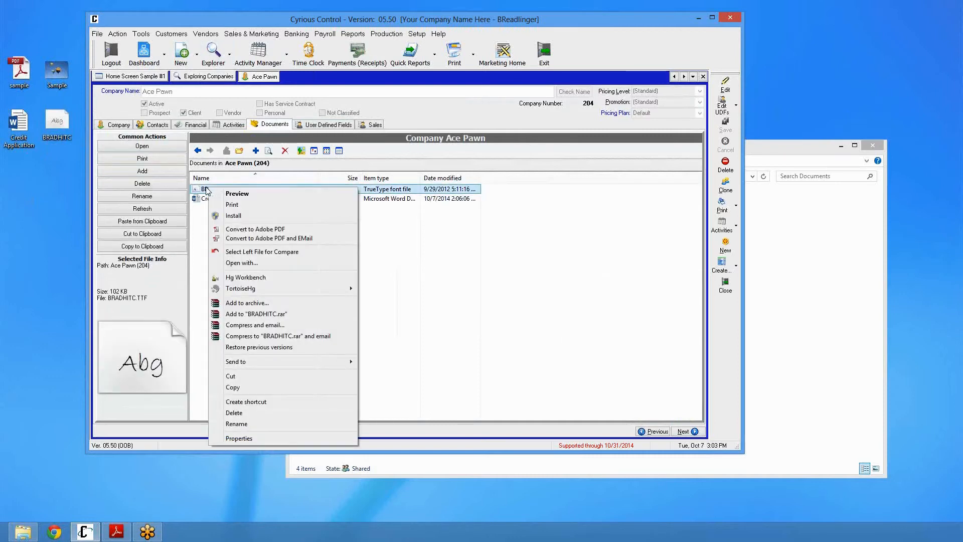
pyautogui.click(250, 413)
pyautogui.click(515, 309)
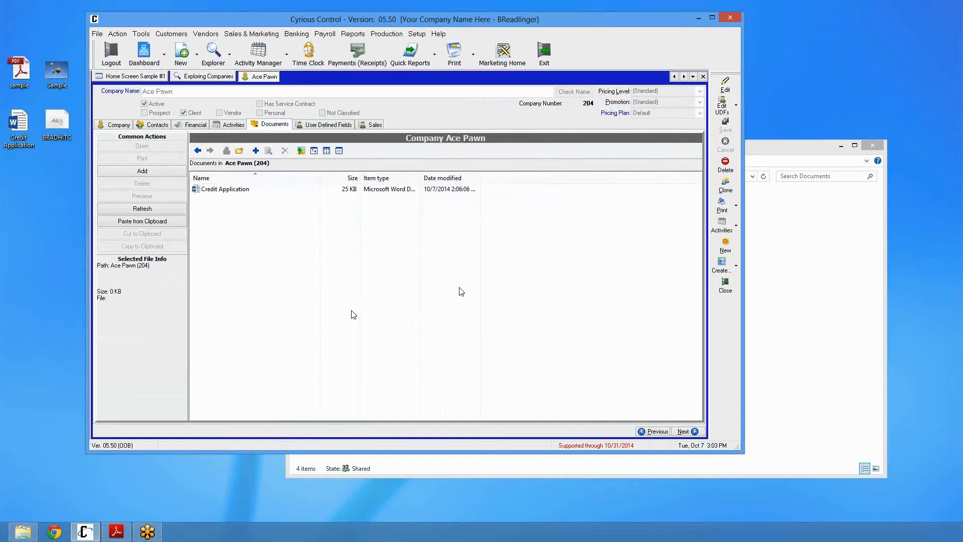
# Close the company record and open estimate 1325 from the Estimates explorer
pyautogui.click(702, 76)
pyautogui.click(141, 101)
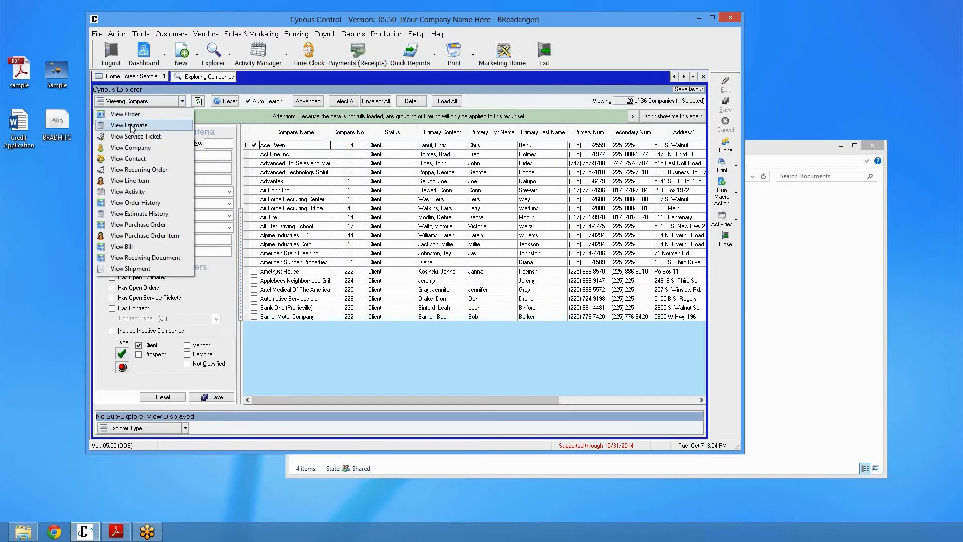
pyautogui.click(132, 126)
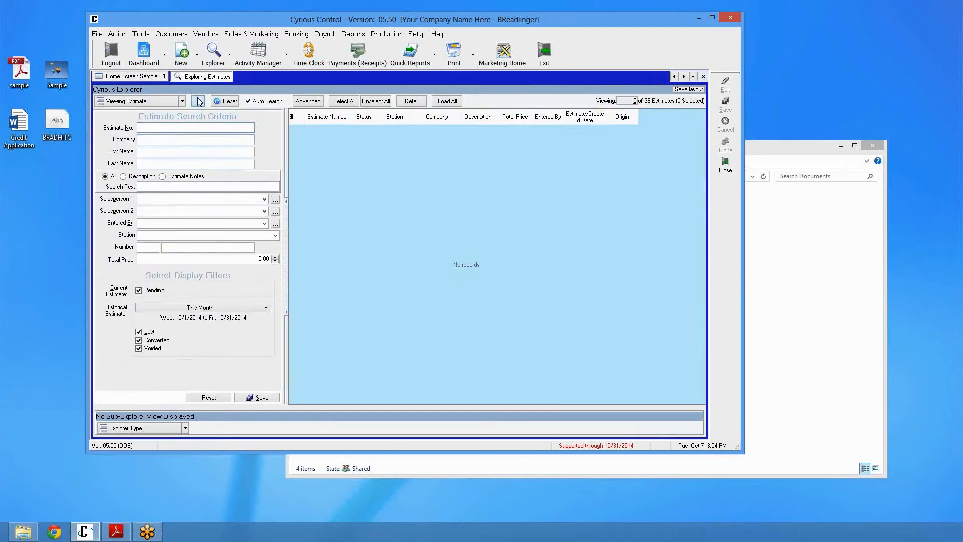
pyautogui.click(198, 101)
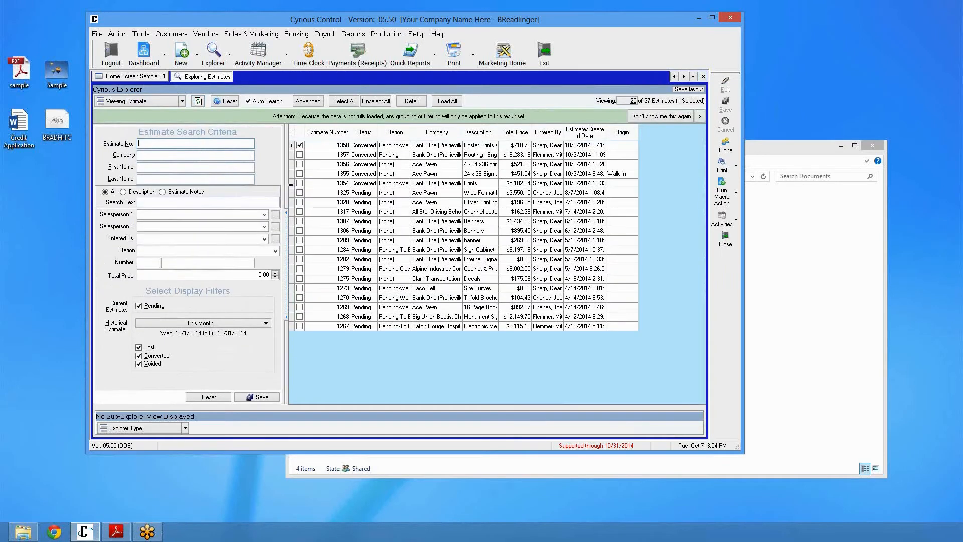
pyautogui.click(345, 195)
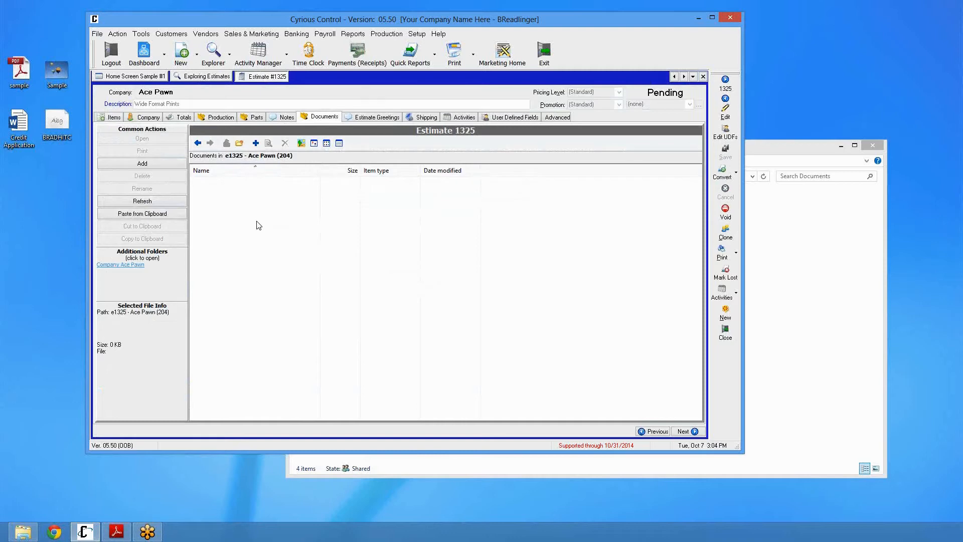
# Drop the desktop Sample image into estimate 1325's documents
pyautogui.click(57, 71)
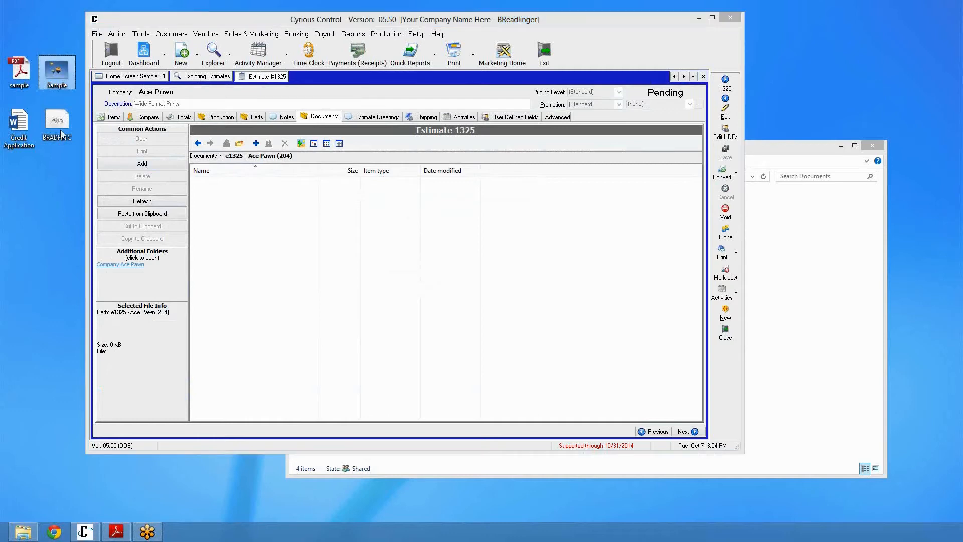
pyautogui.click(274, 196)
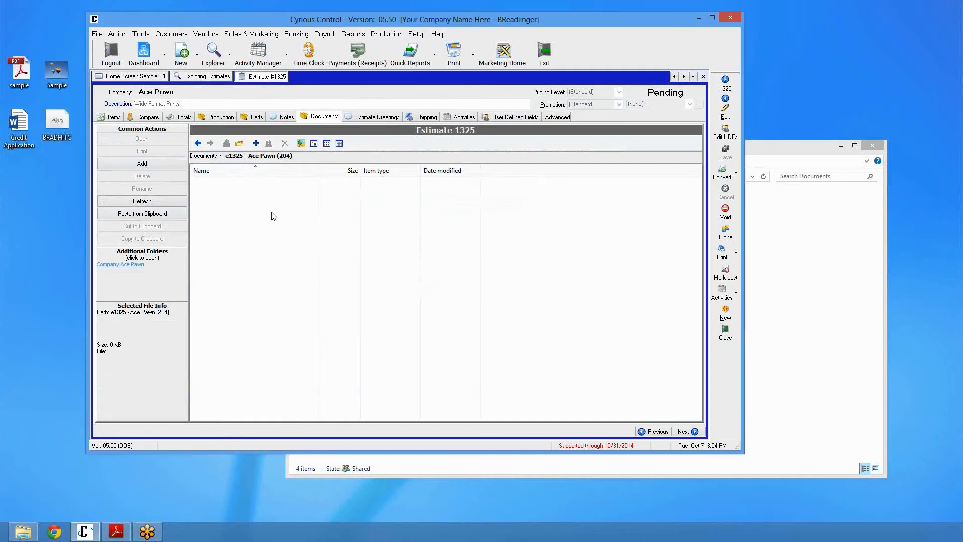
pyautogui.click(213, 183)
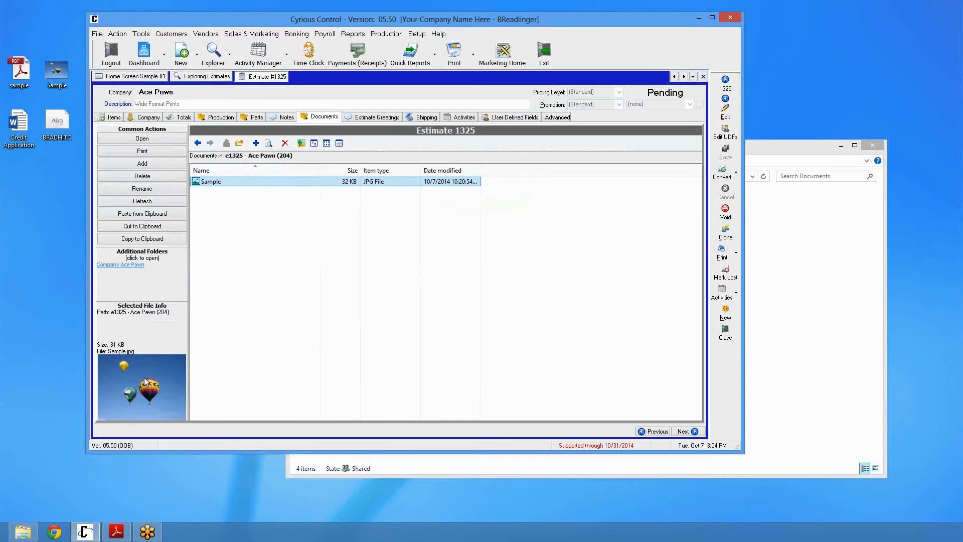
# Open the Sample image with Windows Photo Viewer and reposition the viewer window
pyautogui.click(222, 240)
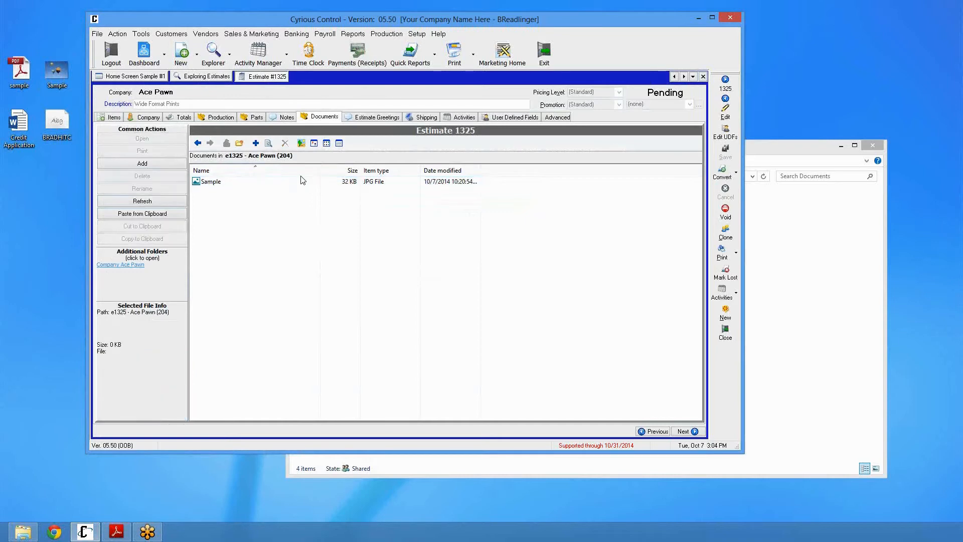
pyautogui.click(213, 183)
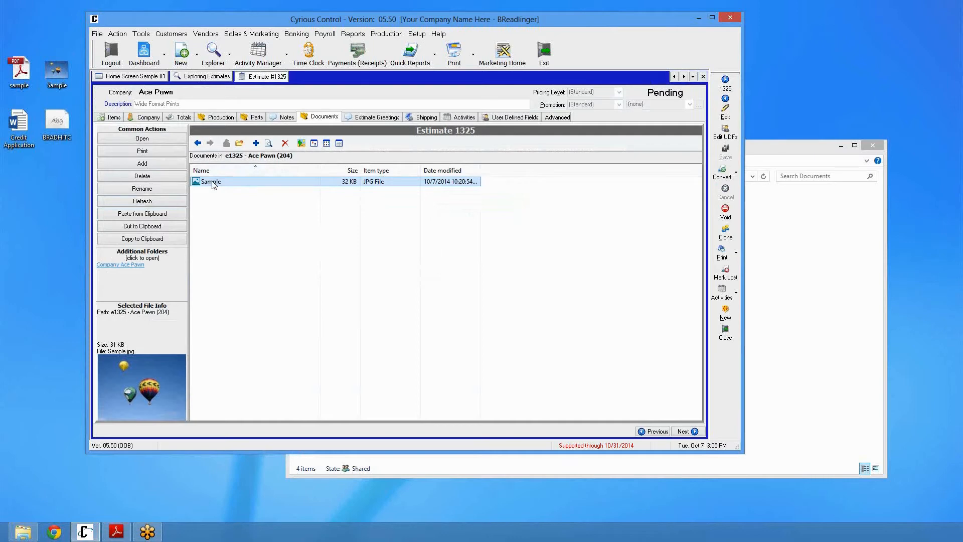
pyautogui.doubleClick(212, 183)
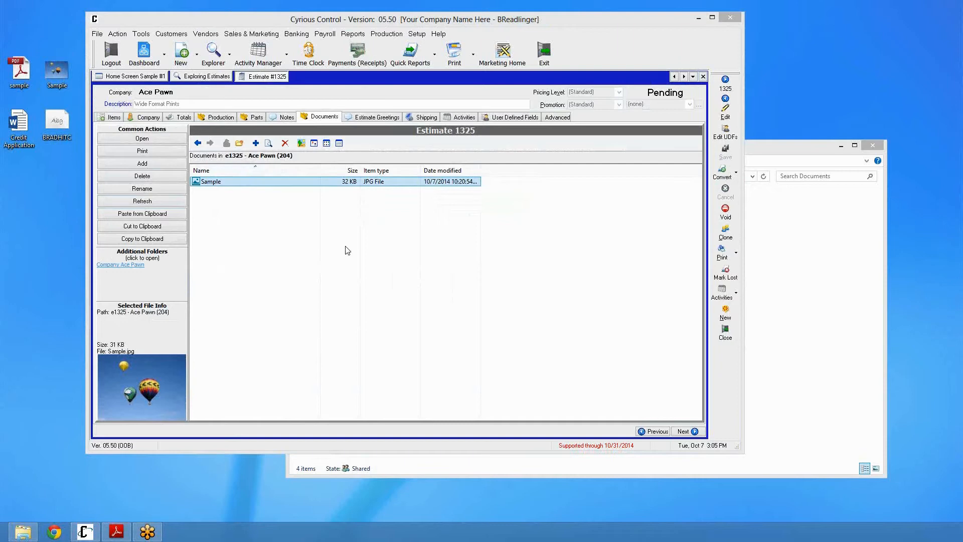
pyautogui.rightClick(243, 181)
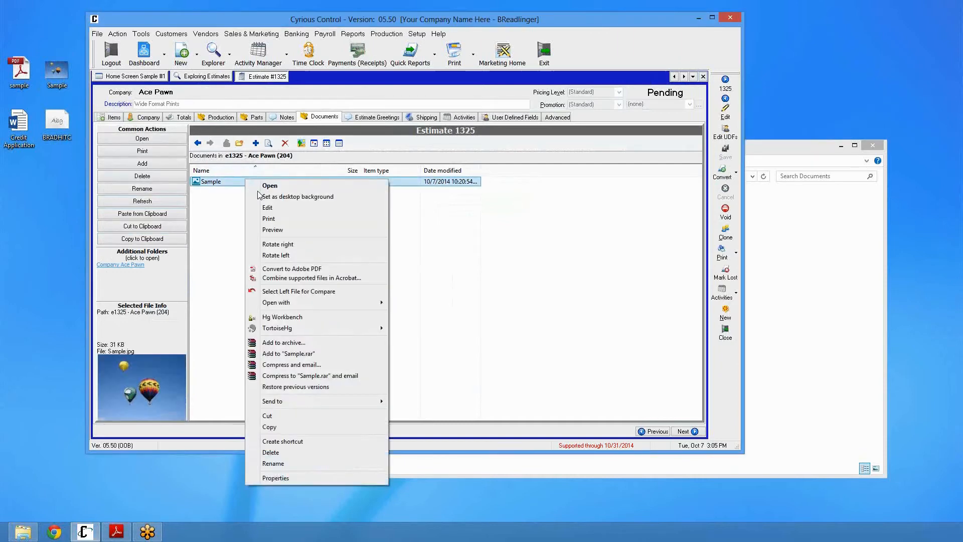
pyautogui.moveTo(305, 304)
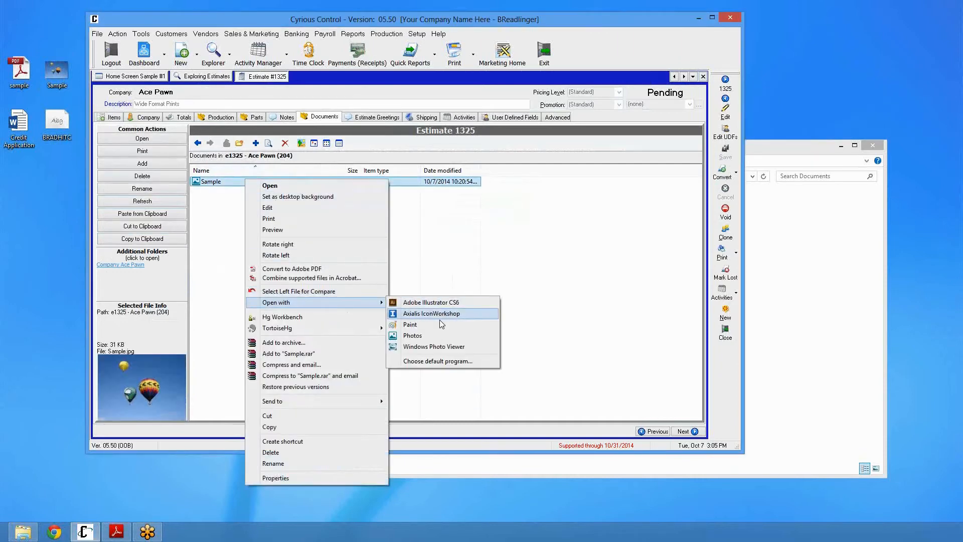
pyautogui.click(433, 346)
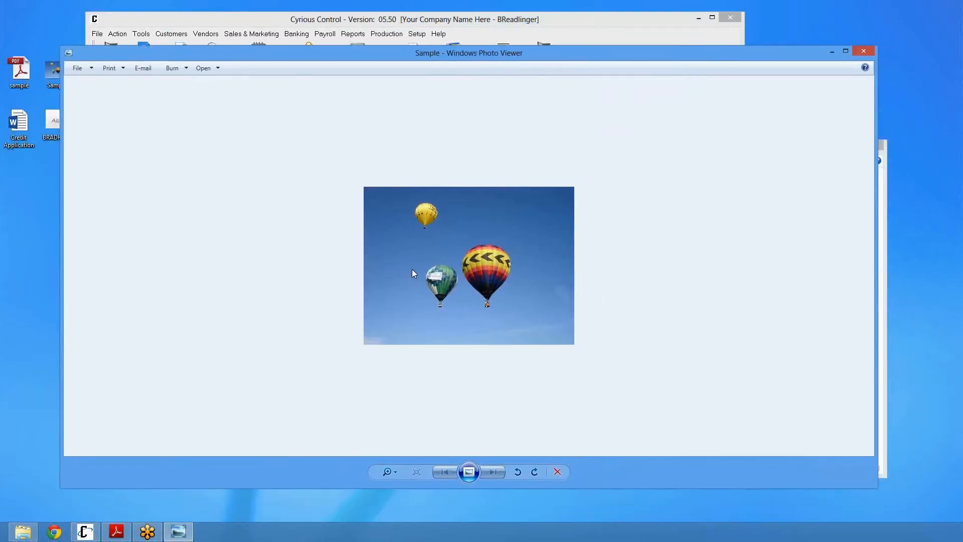
pyautogui.moveTo(59, 46); pyautogui.dragTo(394, 177)
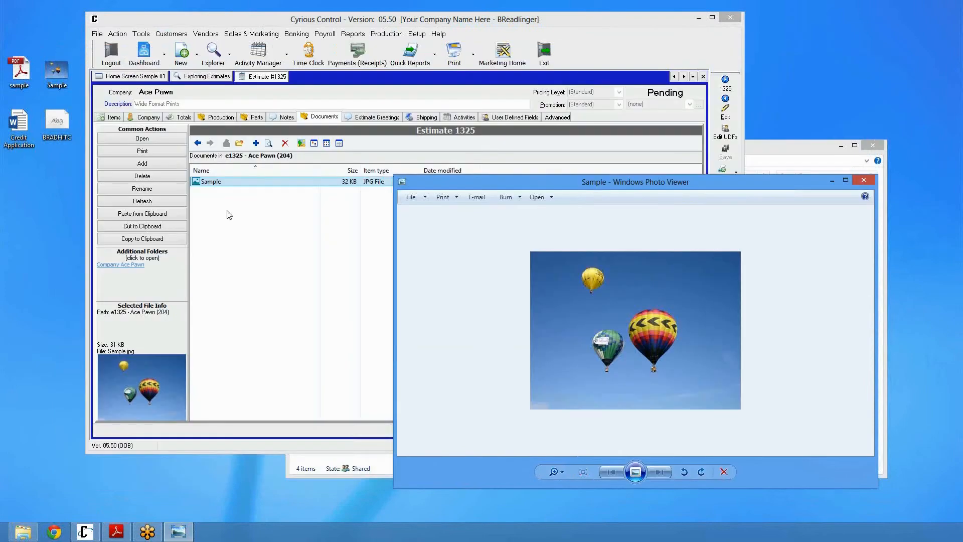
# Reopen the Sample image in Windows Photo Viewer from the estimate's documents, then close the viewer
pyautogui.click(221, 182)
pyautogui.rightClick(224, 182)
pyautogui.moveTo(308, 306)
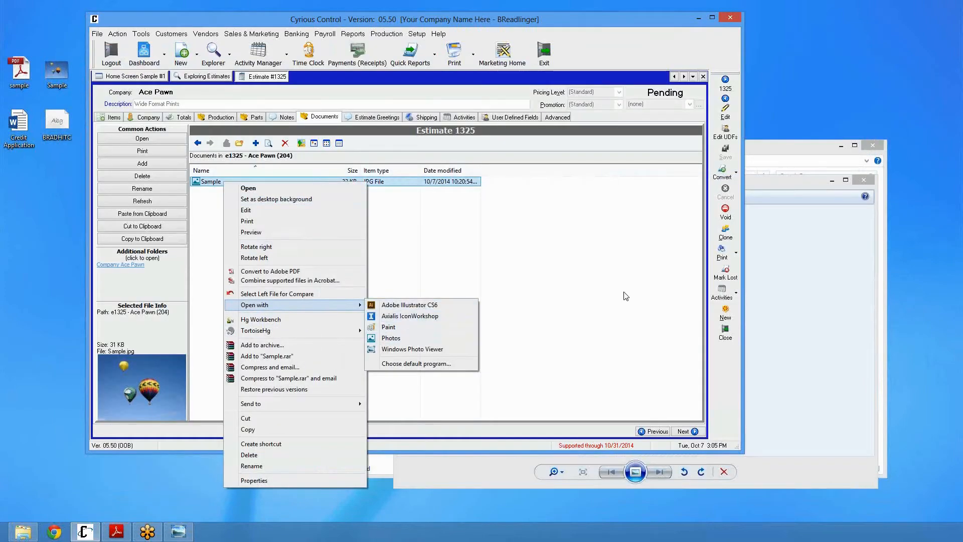
pyautogui.click(467, 349)
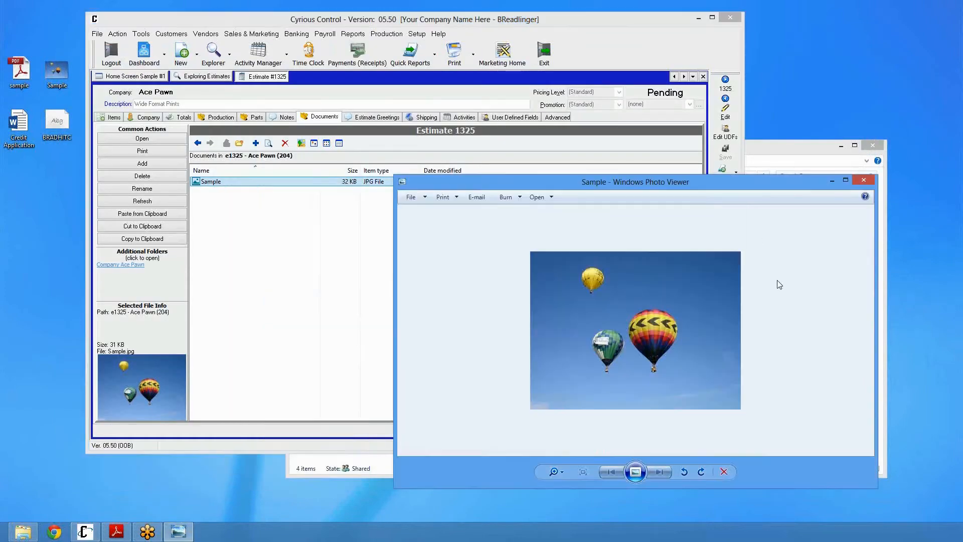
pyautogui.click(863, 176)
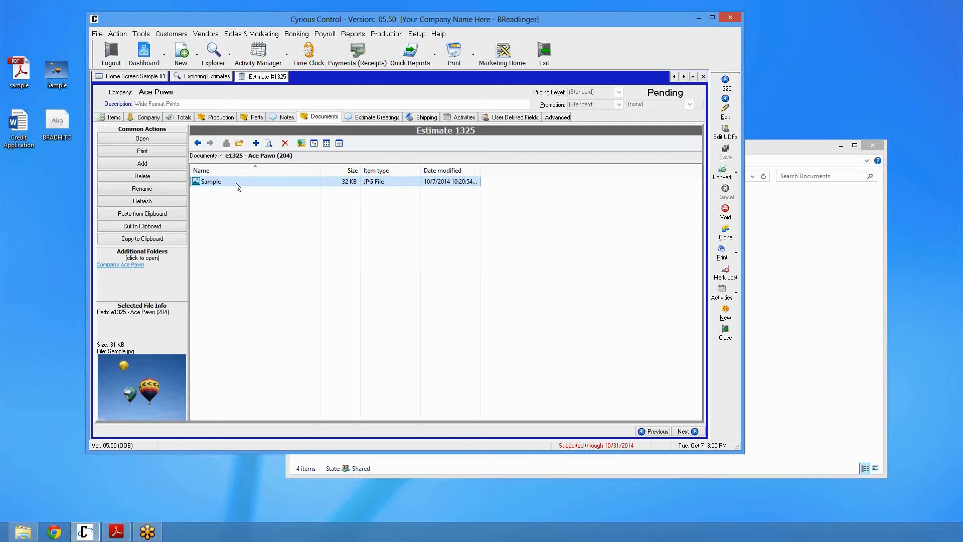
# Open estimate 1354 from the Estimates explorer
pyautogui.click(264, 232)
pyautogui.click(219, 80)
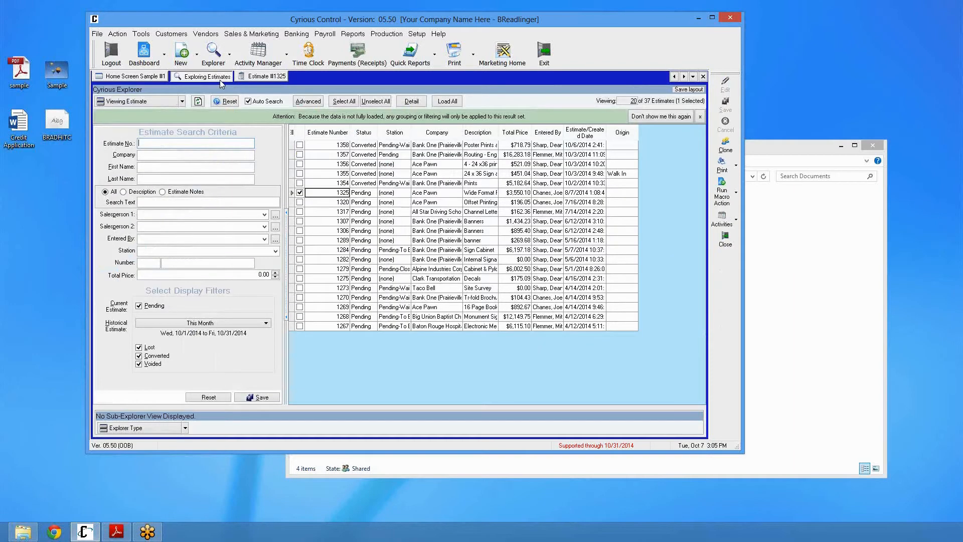
pyautogui.click(343, 184)
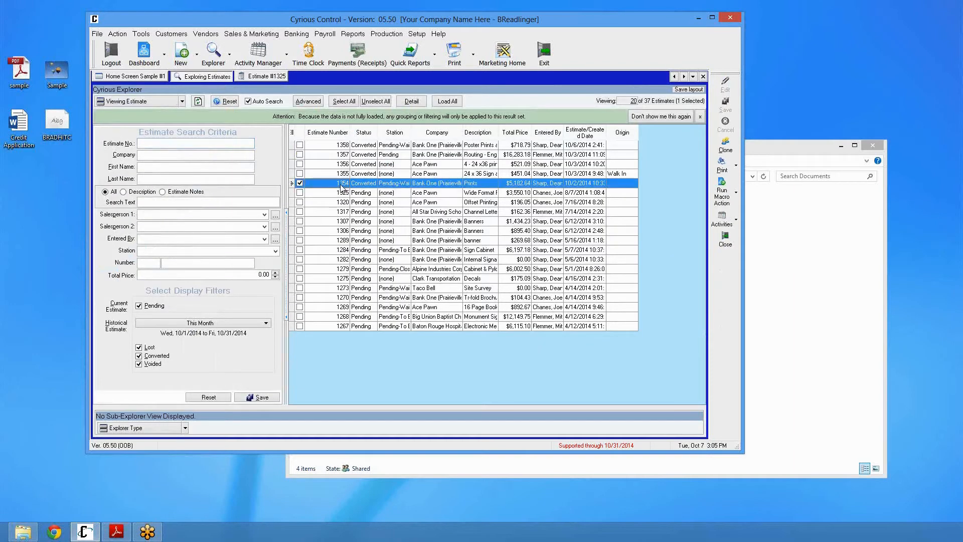
pyautogui.doubleClick(341, 186)
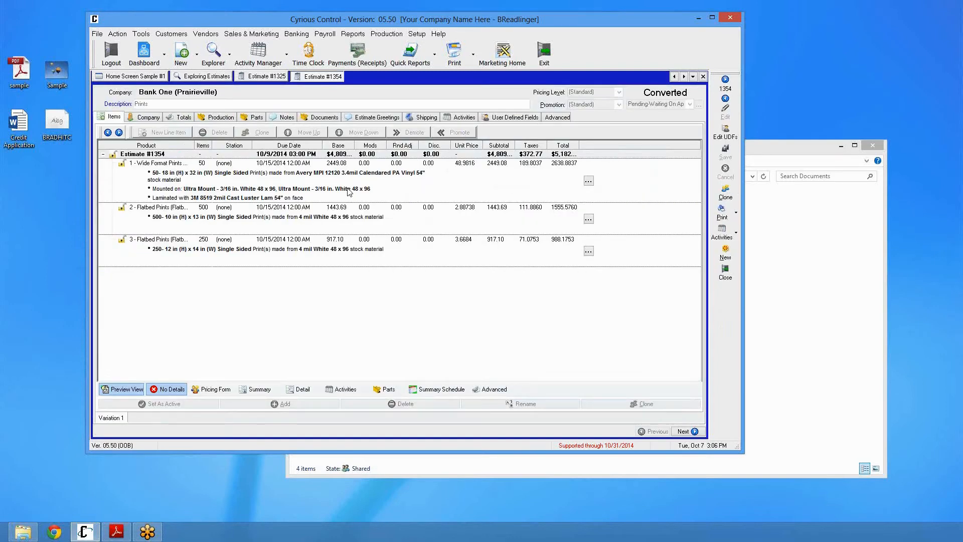
# Open estimate 1354's Documents tab and browse its e1354 storage folder under Documents\Estimate\1000 in Windows Explorer
pyautogui.click(315, 117)
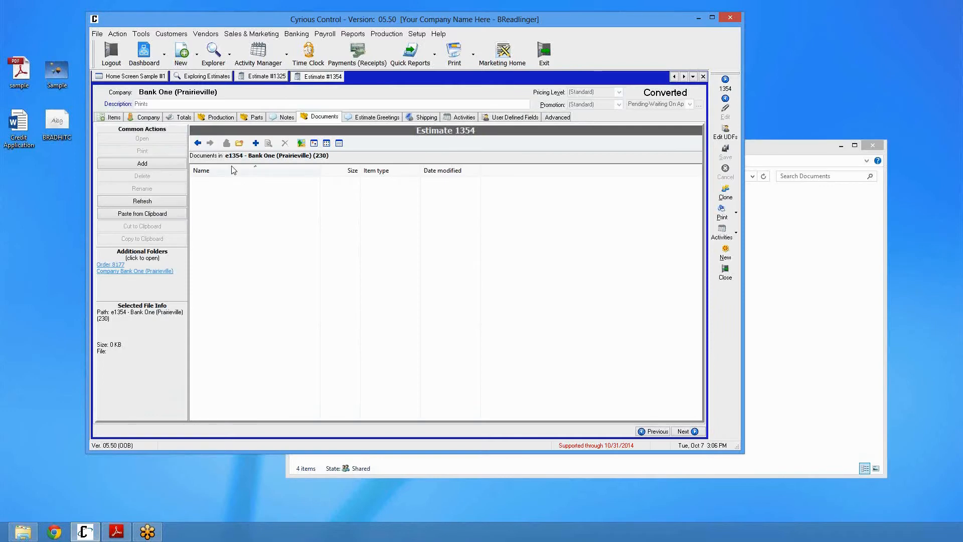
pyautogui.click(785, 312)
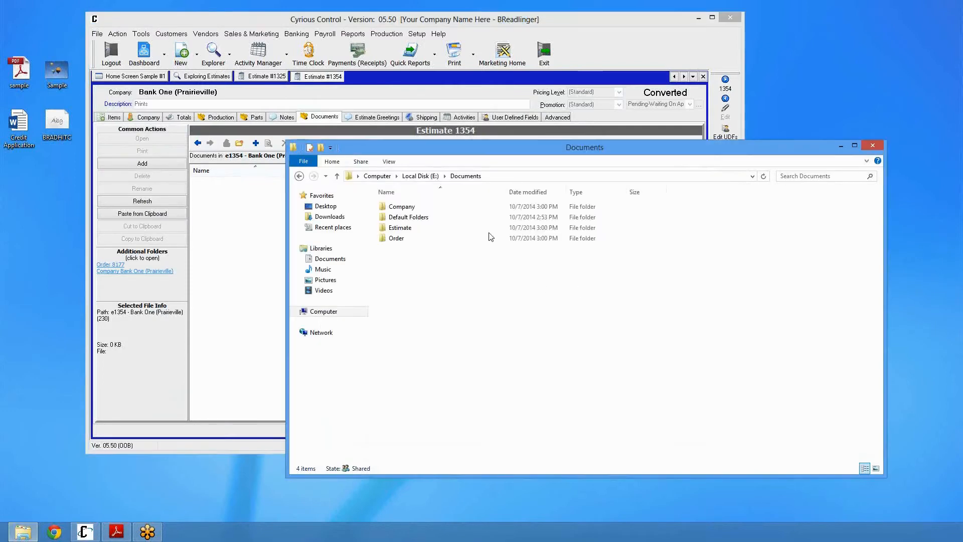
pyautogui.doubleClick(411, 230)
pyautogui.doubleClick(405, 221)
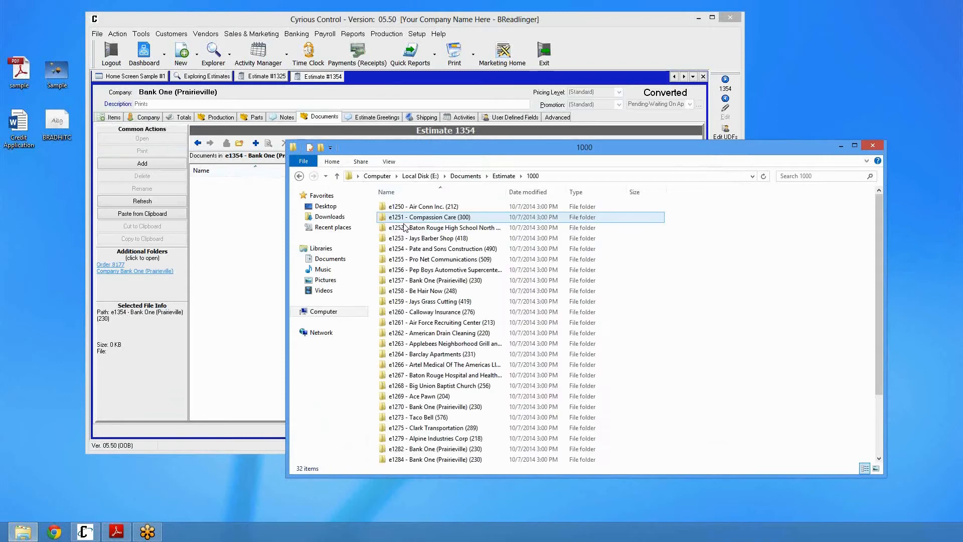
pyautogui.click(427, 320)
pyautogui.scroll(-2, 426, 331)
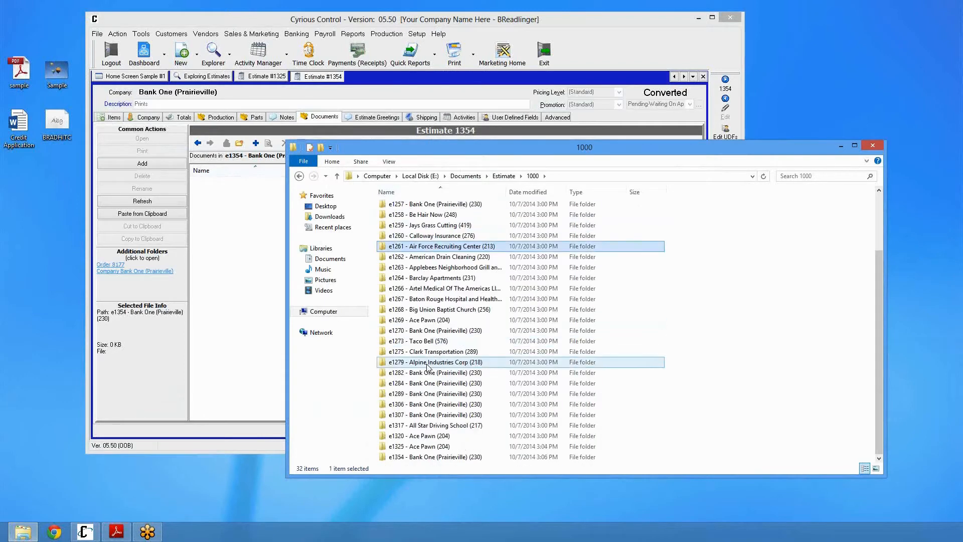
pyautogui.doubleClick(416, 457)
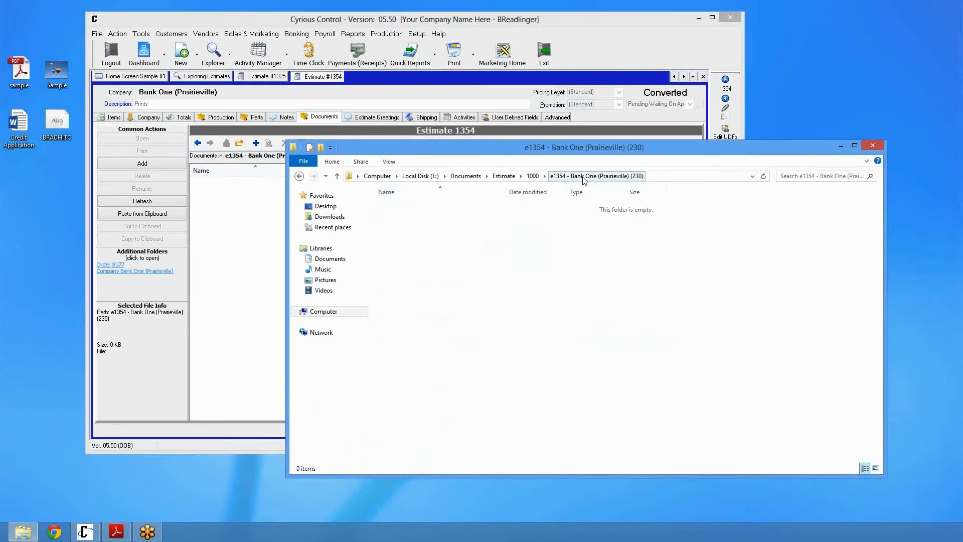
pyautogui.click(238, 228)
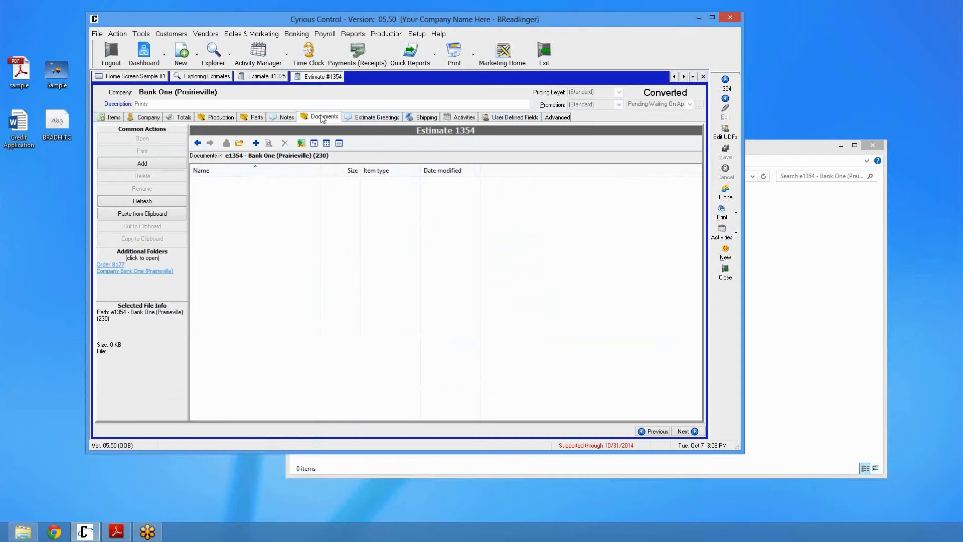
# Review estimate 1354's activity journal entry for its conversion to an order
pyautogui.click(464, 117)
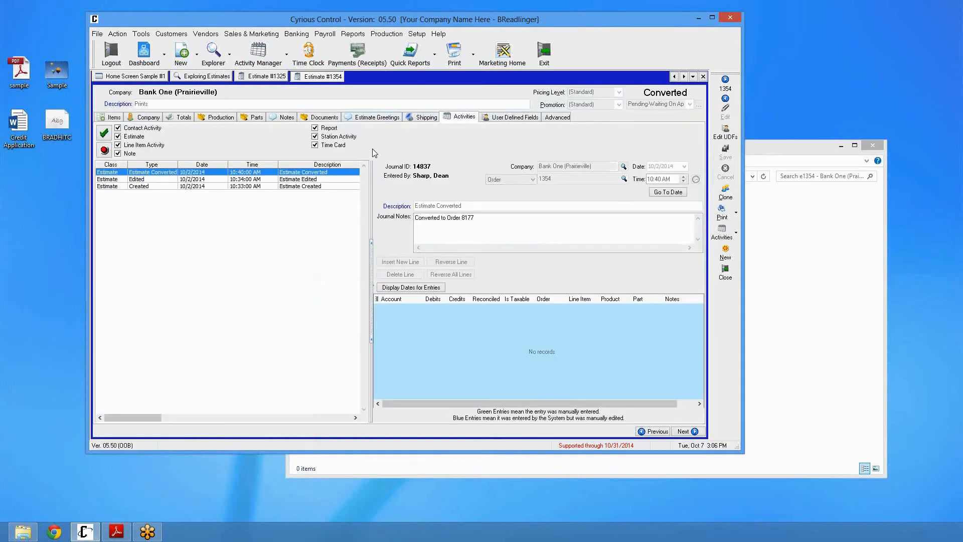
pyautogui.doubleClick(461, 217)
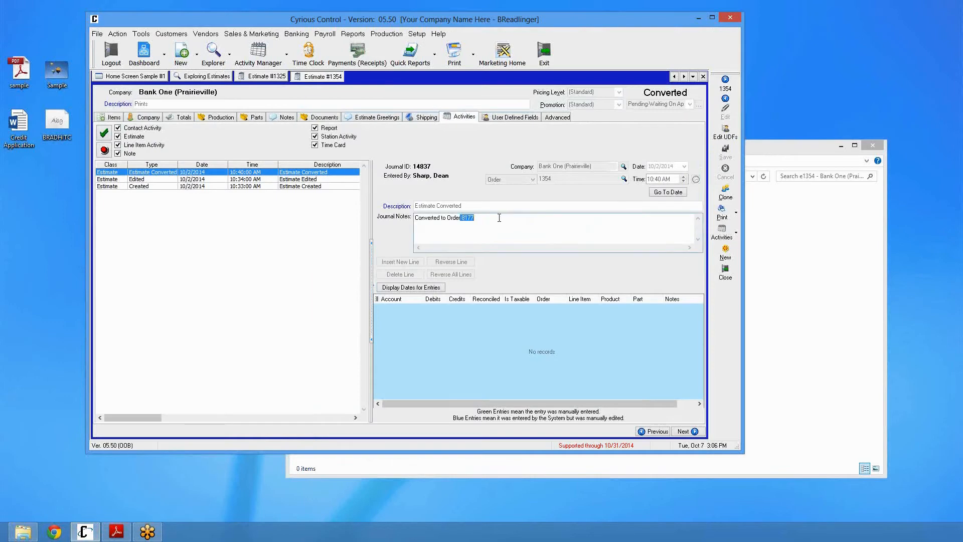
pyautogui.click(485, 219)
# Open the Bank One company folder beside the estimate documents and drop the desktop BRADHITC file into it
pyautogui.click(336, 119)
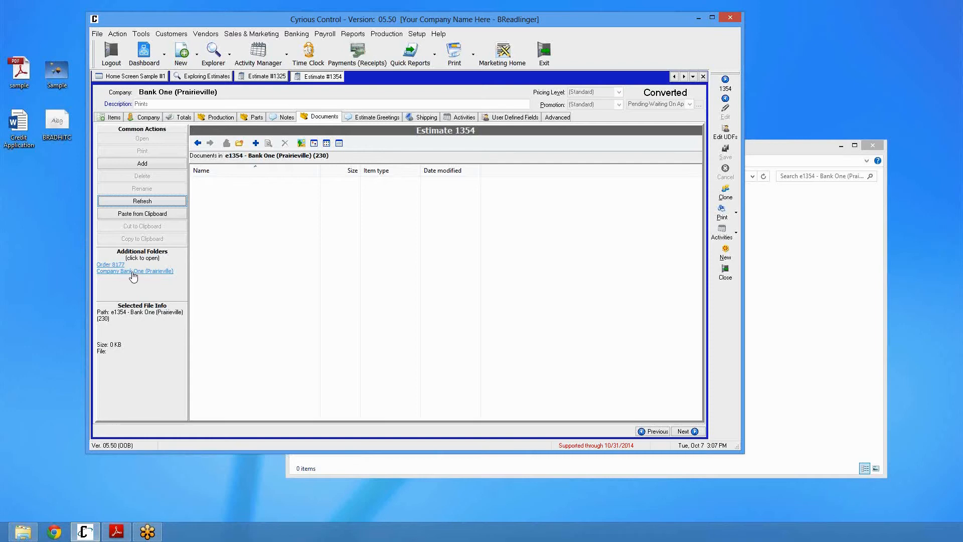
pyautogui.click(119, 273)
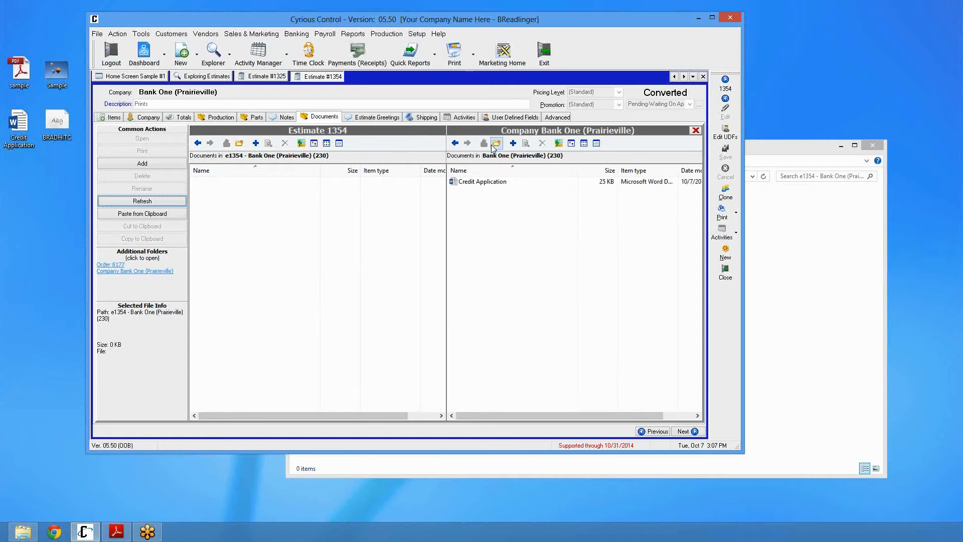
pyautogui.click(278, 196)
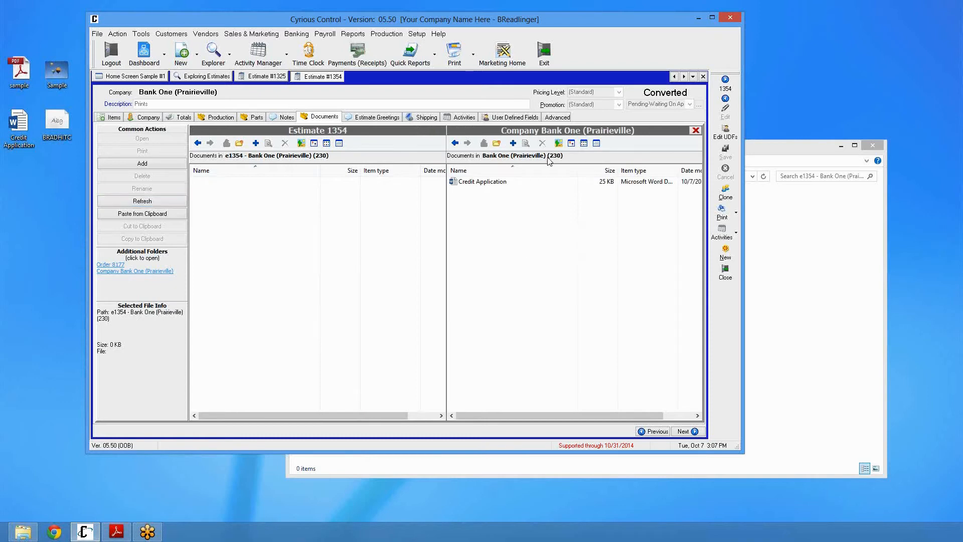
pyautogui.click(463, 185)
pyautogui.click(476, 207)
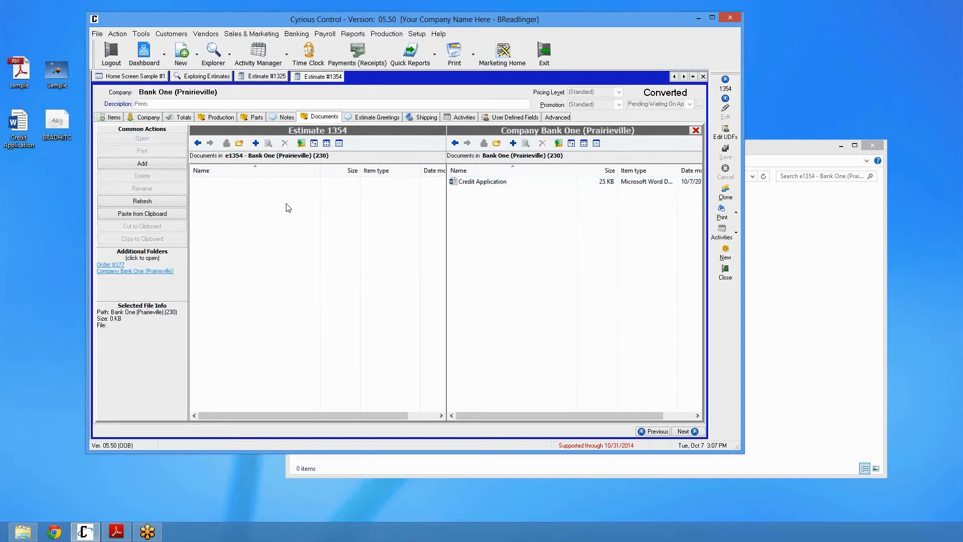
pyautogui.moveTo(57, 123); pyautogui.dragTo(534, 241)
# Copy BRADHITC from the company folder into estimate 1354's documents and close the company panel
pyautogui.click(498, 181)
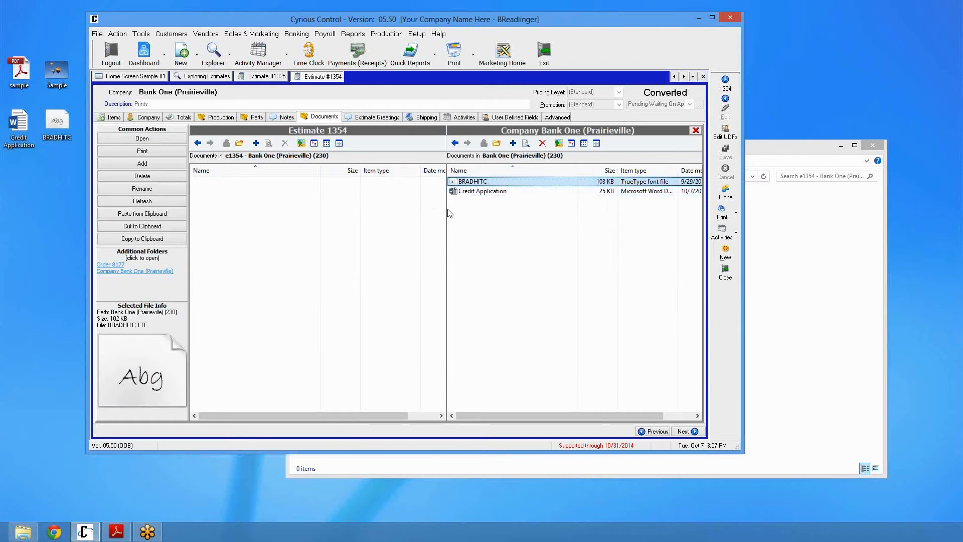
pyautogui.moveTo(379, 227); pyautogui.dragTo(380, 226)
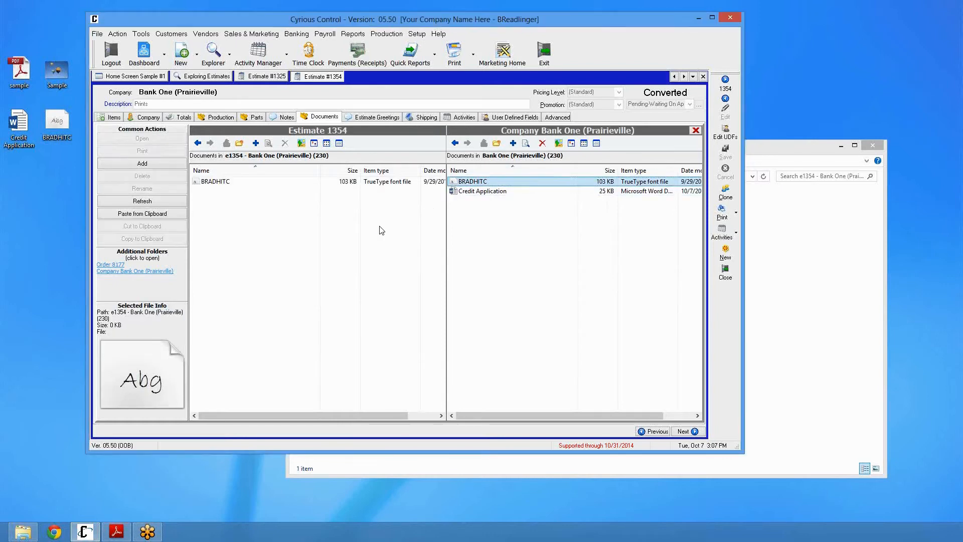
pyautogui.click(232, 184)
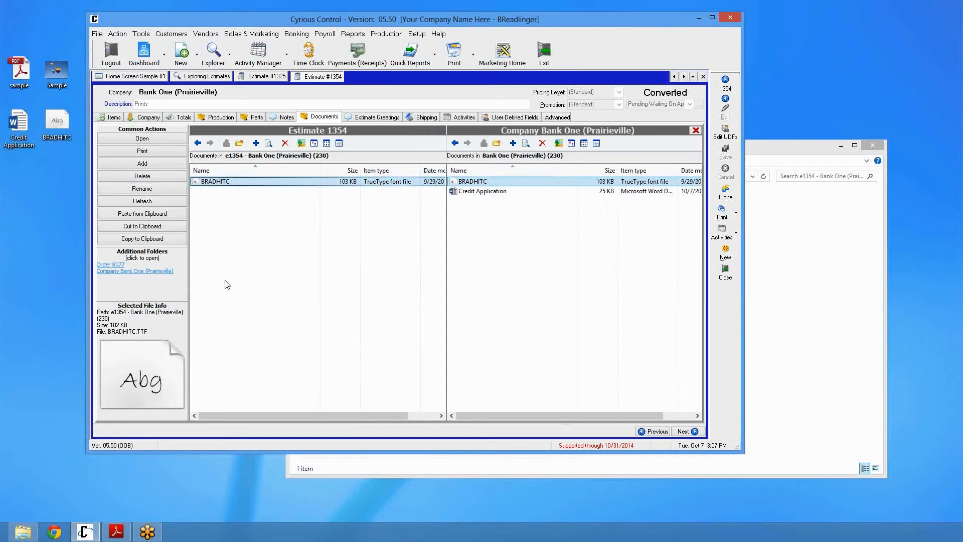
pyautogui.click(695, 131)
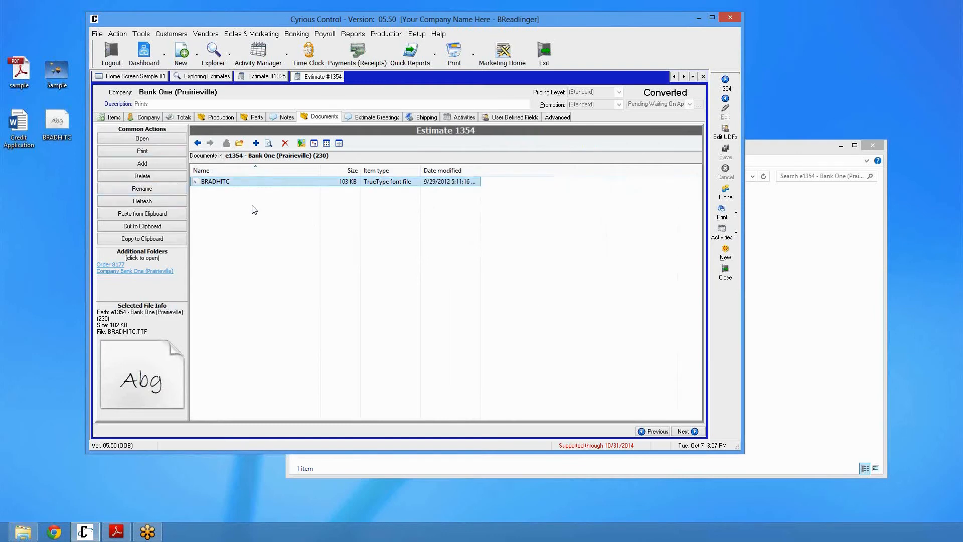
# Close estimate 1354, switch the explorer to orders, and open order 8182's documents
pyautogui.click(294, 284)
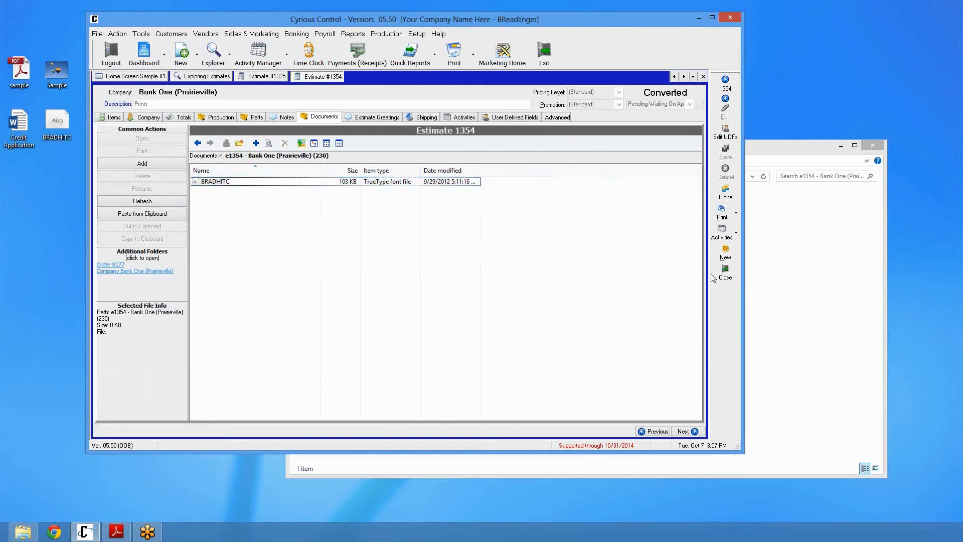
pyautogui.click(715, 275)
pyautogui.click(728, 333)
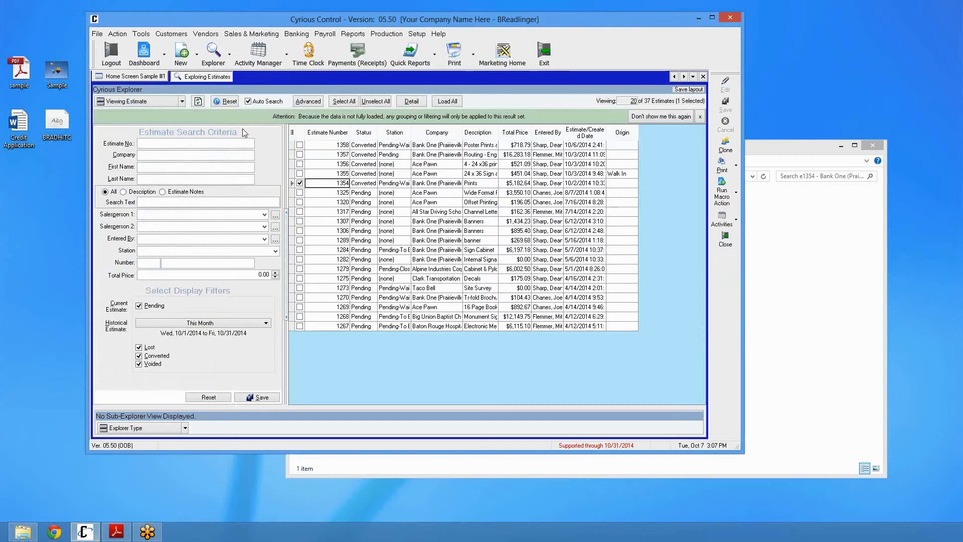
pyautogui.click(154, 101)
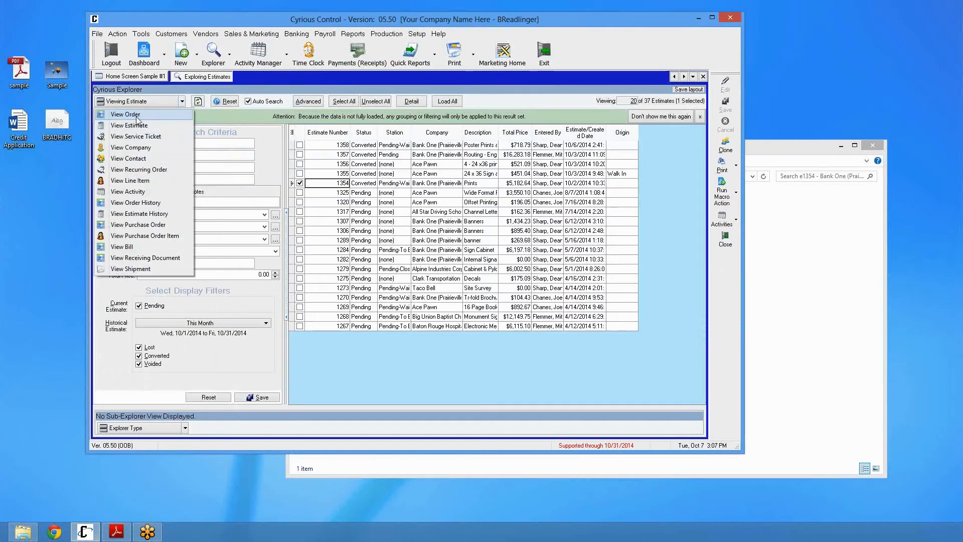
pyautogui.click(125, 114)
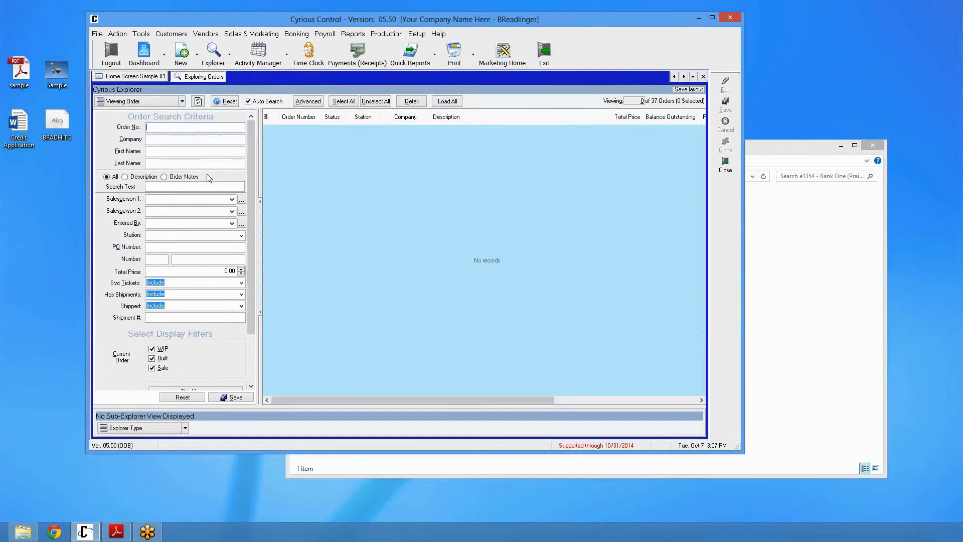
pyautogui.click(198, 101)
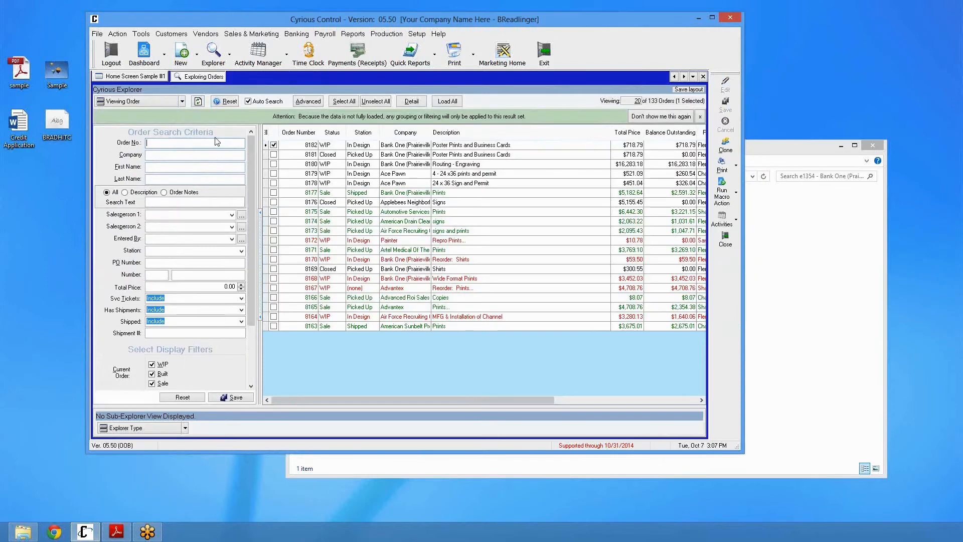
pyautogui.click(320, 145)
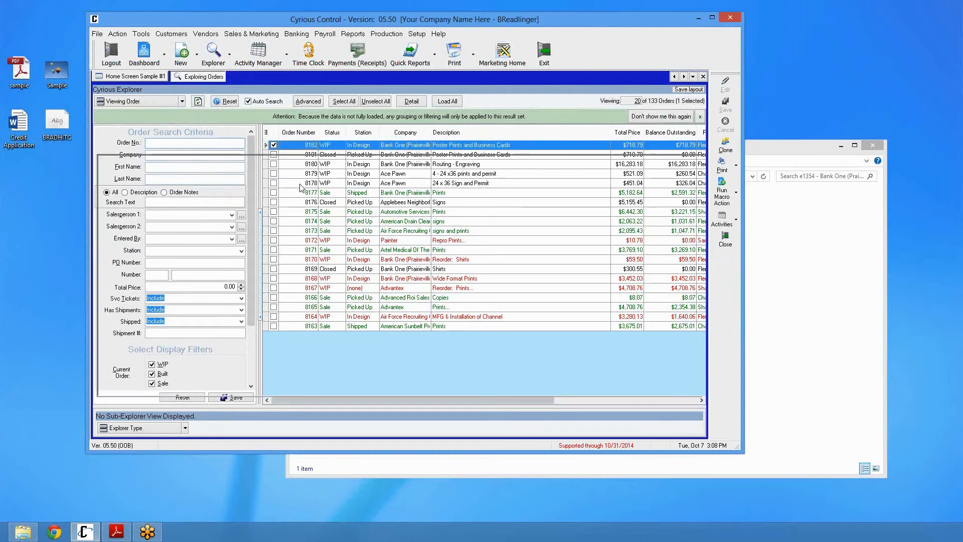
pyautogui.click(354, 120)
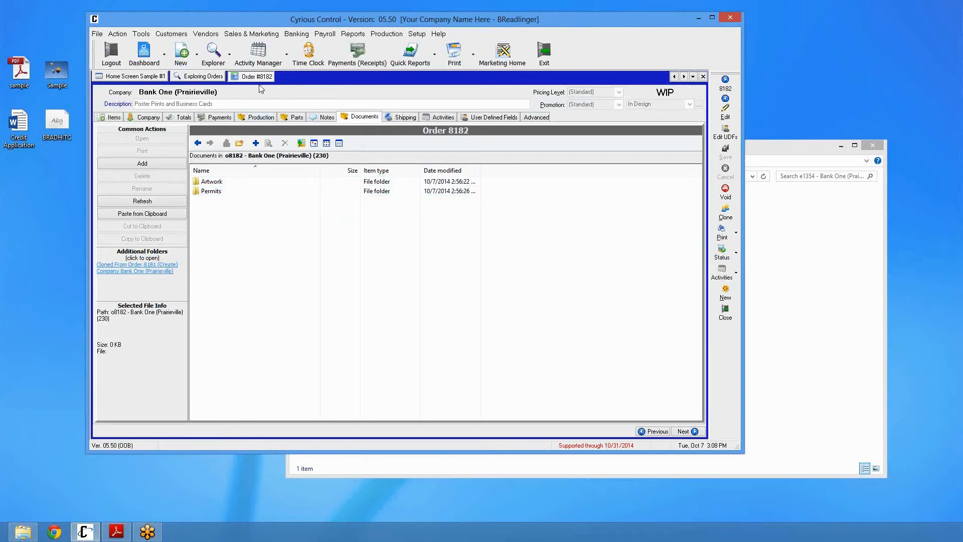
# View the cloned-from order 8181 folder beside order 8182's documents, close it, and return to the Documents tab
pyautogui.click(145, 265)
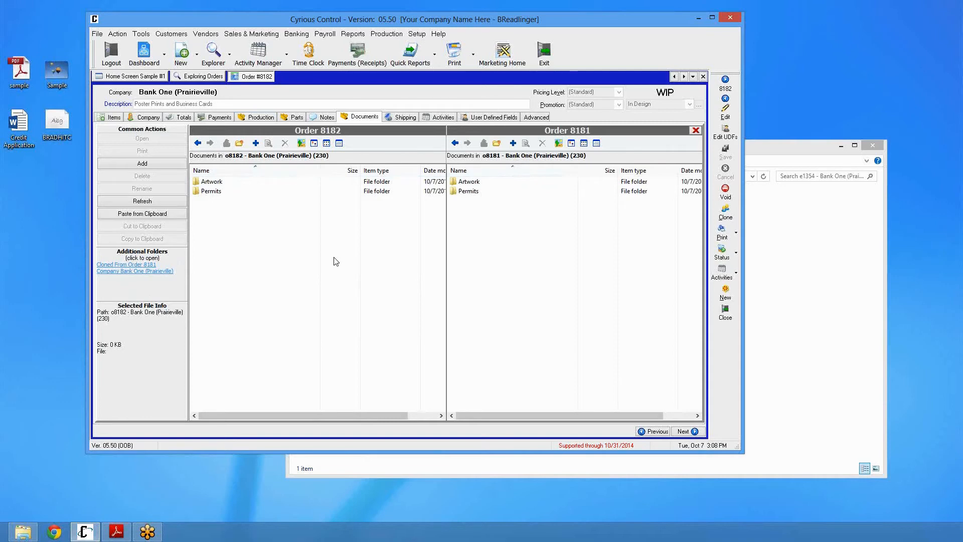
pyautogui.click(695, 131)
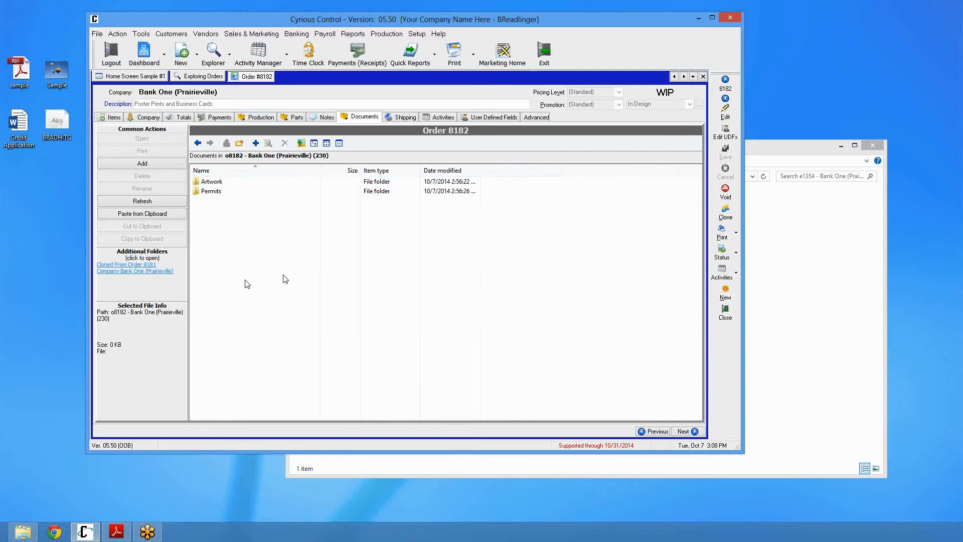
pyautogui.click(119, 117)
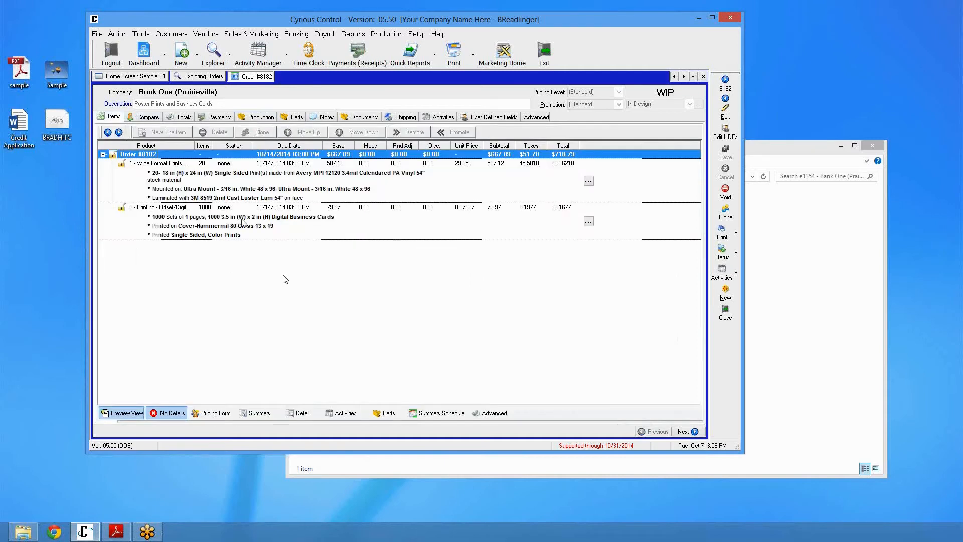
pyautogui.click(357, 118)
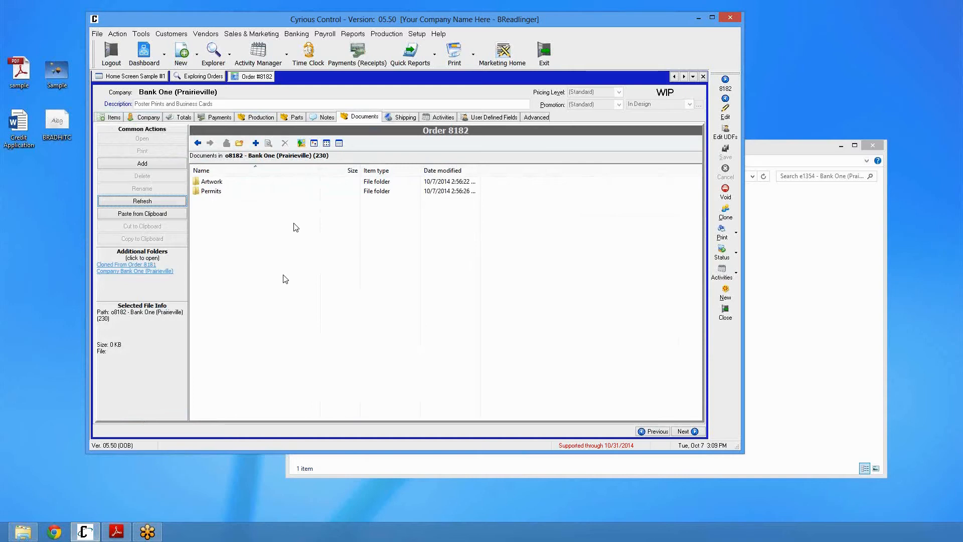
# Close order 8182 and inspect estimate 1354's storage folder in Windows Explorer
pyautogui.click(702, 77)
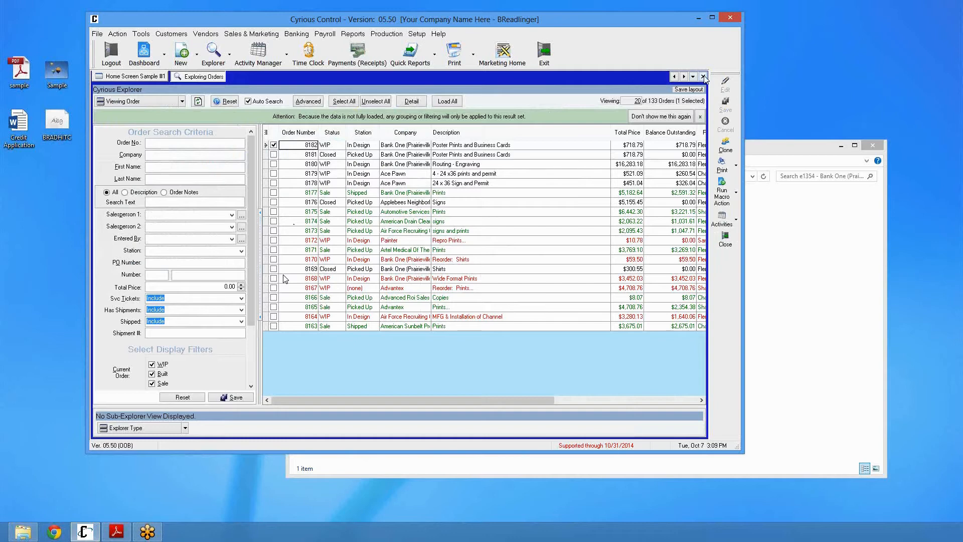
pyautogui.click(755, 266)
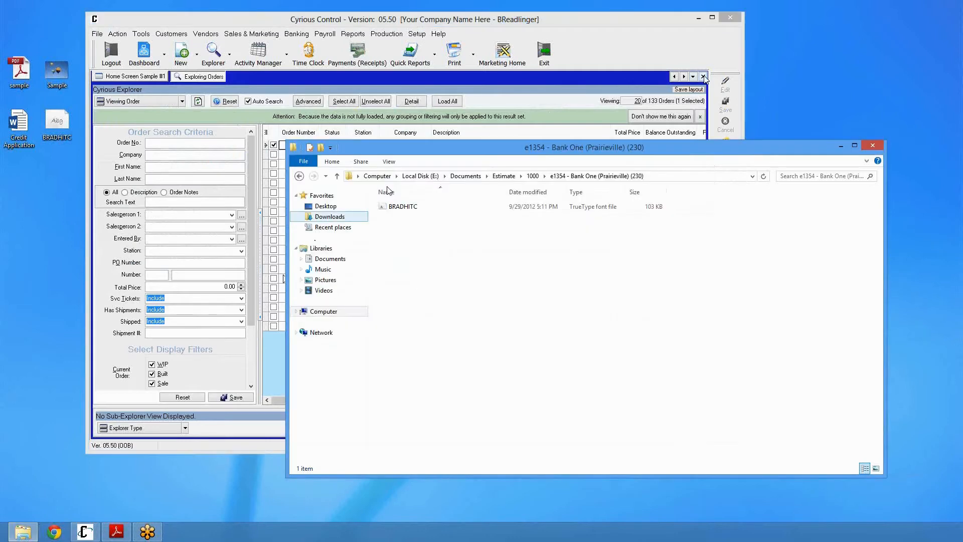
# Browse Windows Explorer from the estimate folder up to Documents and into the Company\B folder
pyautogui.click(533, 176)
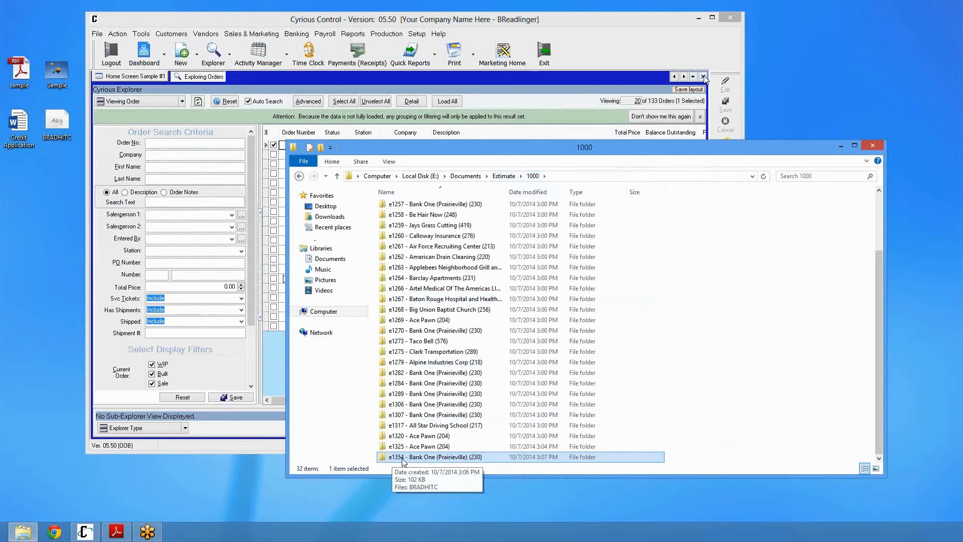
pyautogui.moveTo(420, 146); pyautogui.dragTo(409, 49)
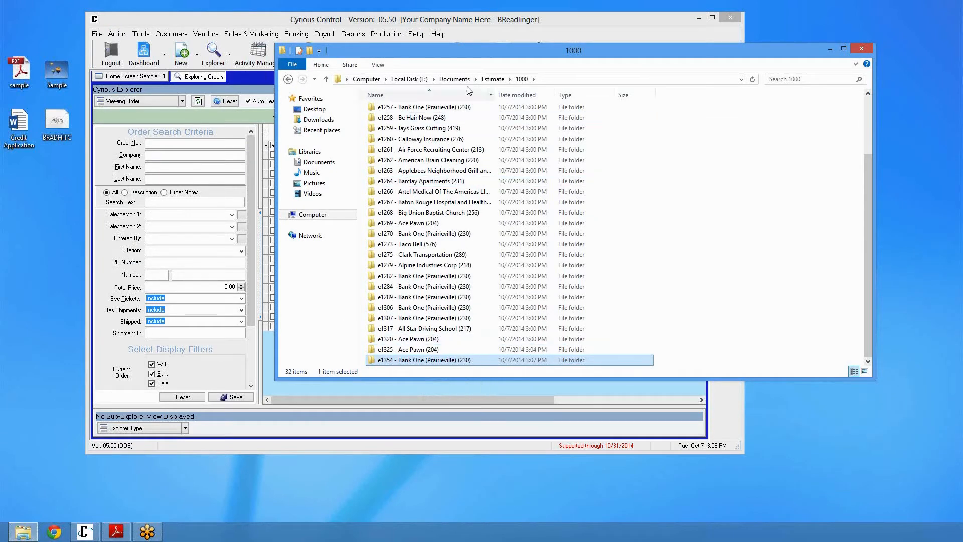
pyautogui.click(454, 79)
pyautogui.doubleClick(394, 110)
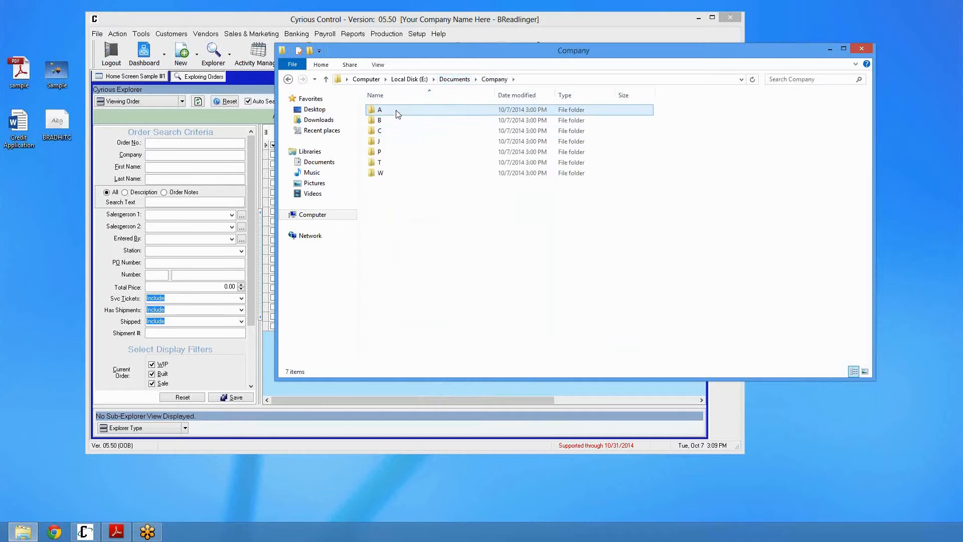
pyautogui.doubleClick(397, 120)
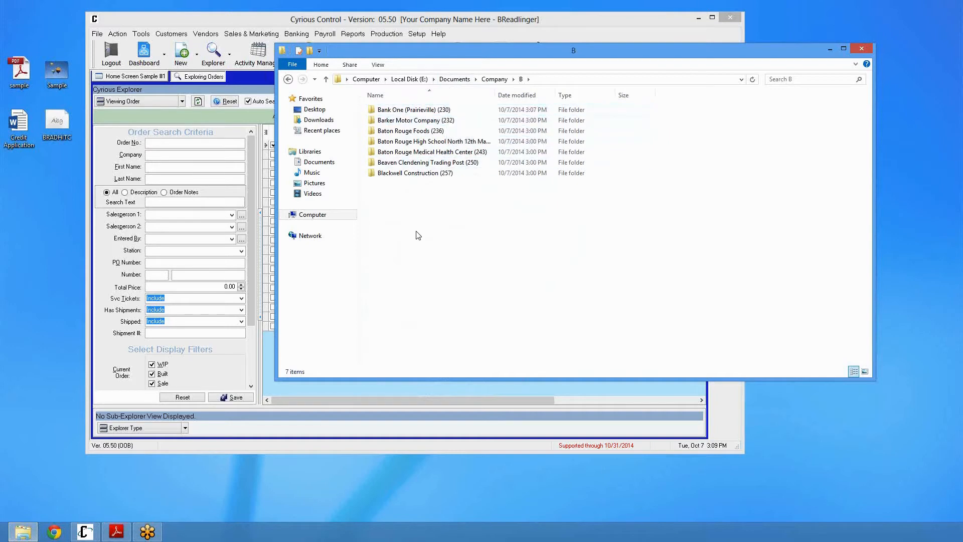
# Close the orders explorer and open the Bank One (Prairieville) company record from the company explorer
pyautogui.click(242, 83)
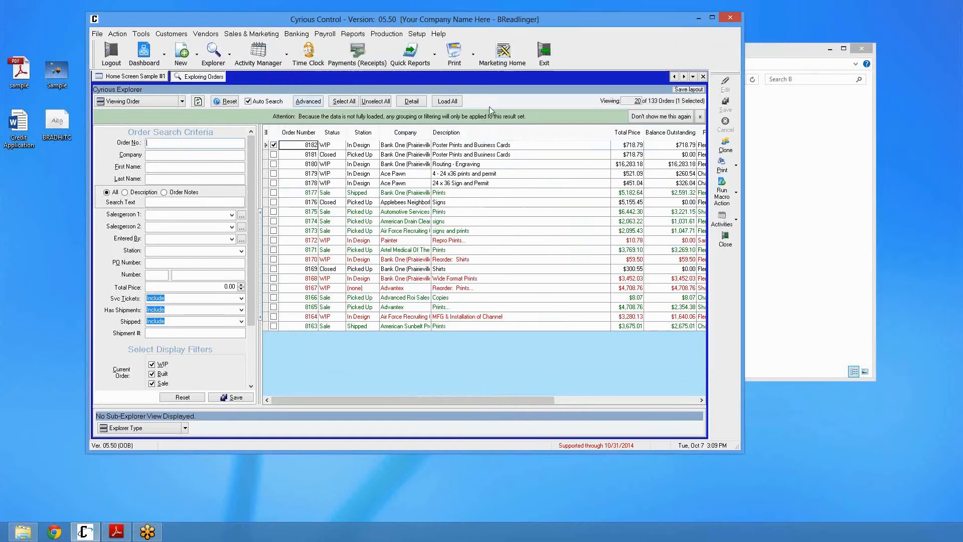
pyautogui.click(703, 77)
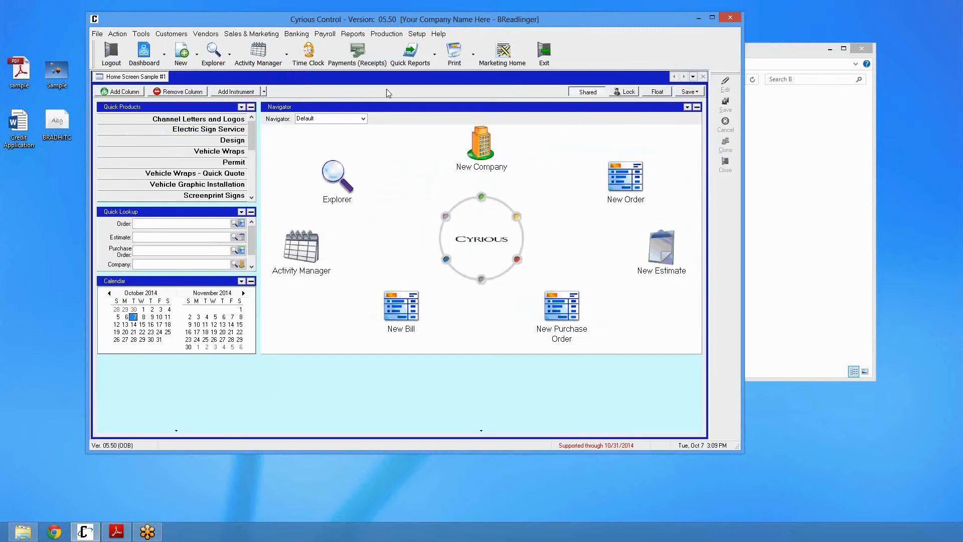
pyautogui.click(219, 63)
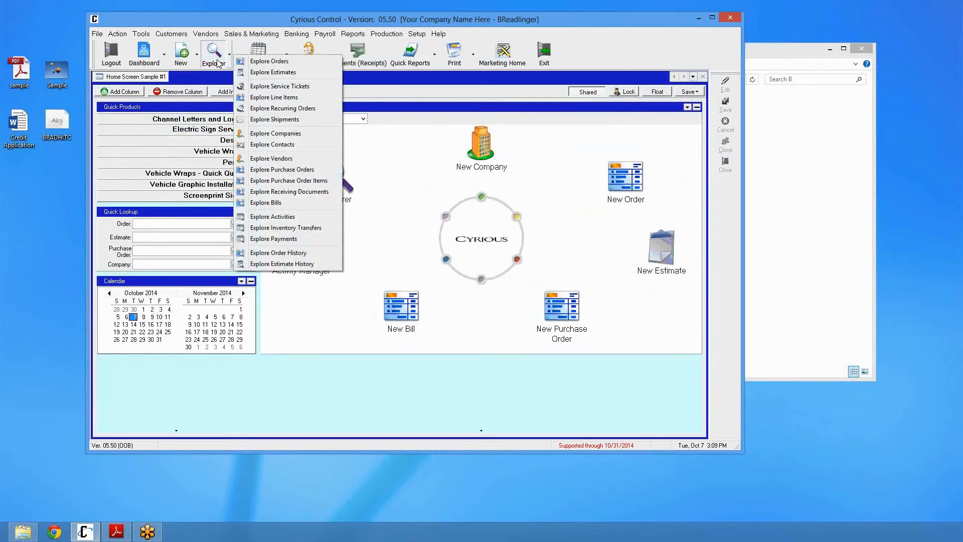
pyautogui.click(252, 137)
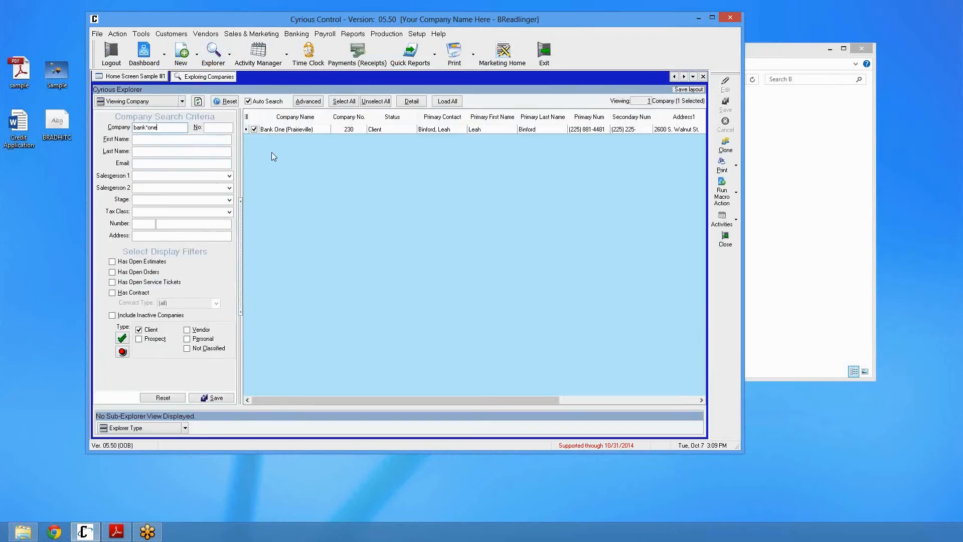
pyautogui.doubleClick(293, 130)
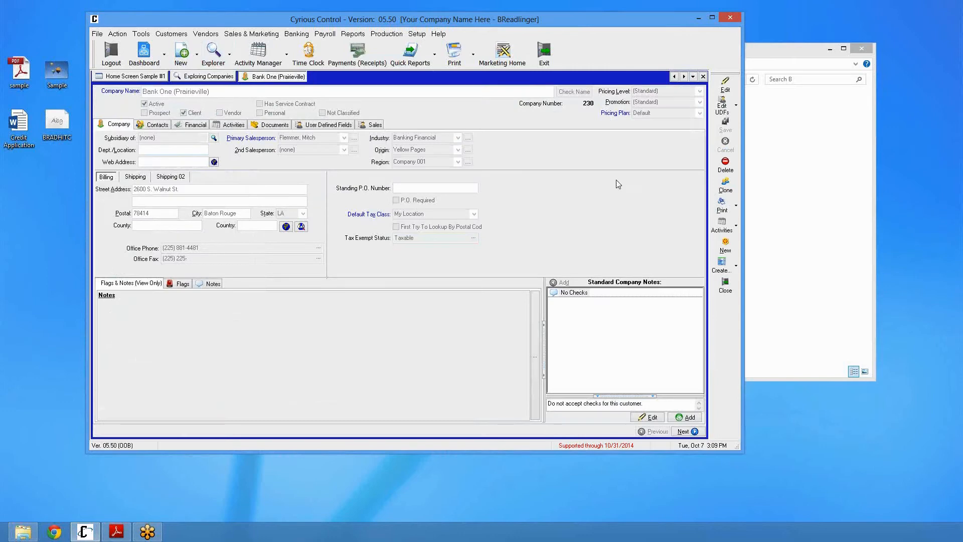
# Rename the company to Bank One (Baton Rouge), entering the reason "change company" and acknowledging the folder rename
pyautogui.click(725, 84)
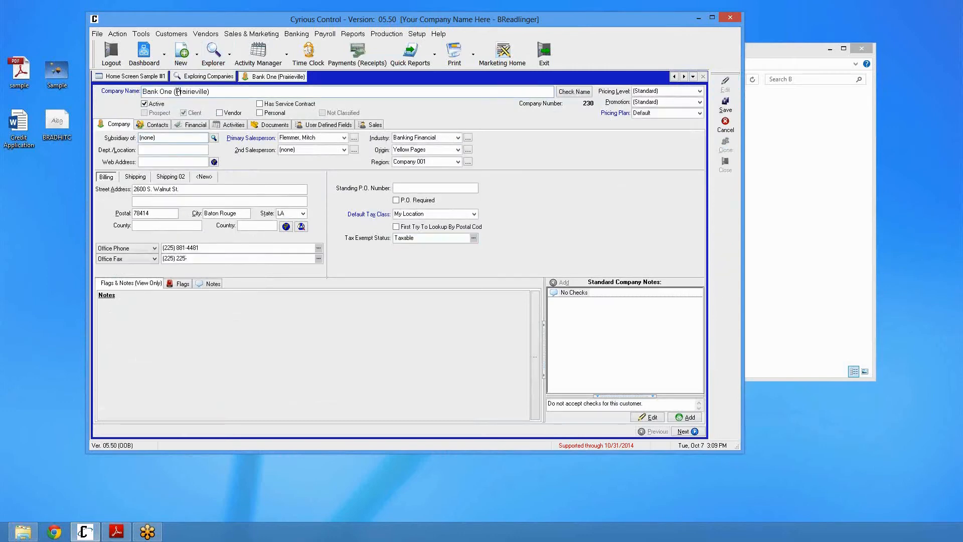
pyautogui.moveTo(175, 91); pyautogui.dragTo(209, 91)
pyautogui.write('Baton Rouge)')
pyautogui.click(725, 105)
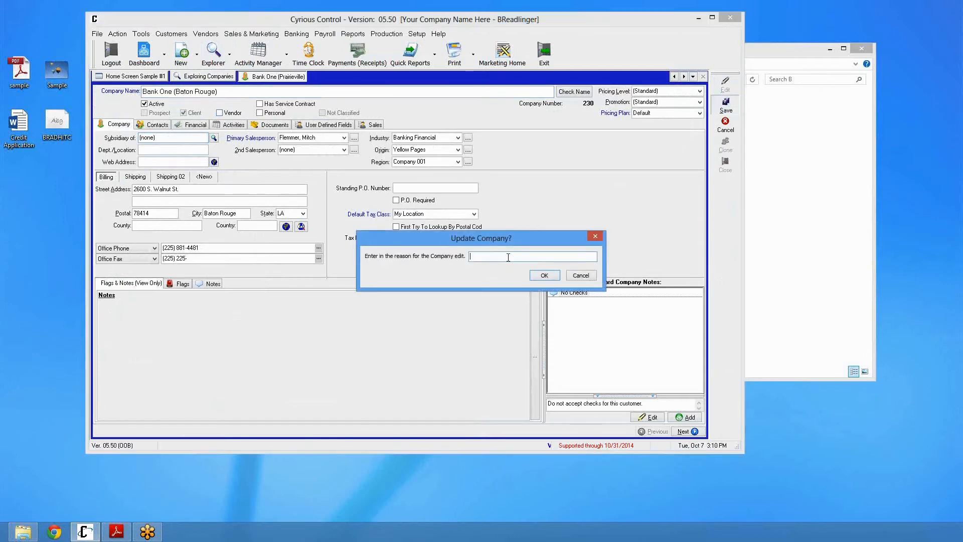
pyautogui.write('change company name.')
pyautogui.press('Return')
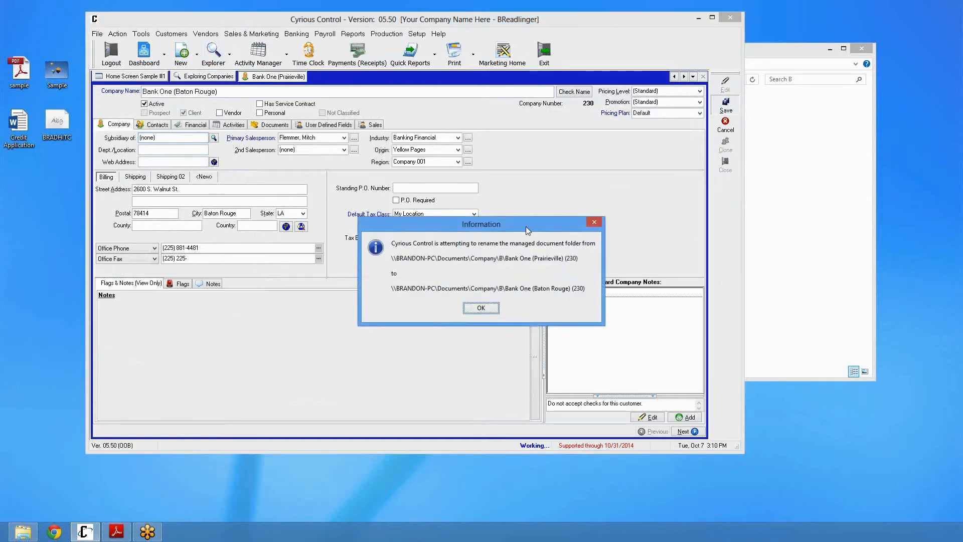
pyautogui.moveTo(525, 224); pyautogui.dragTo(490, 128)
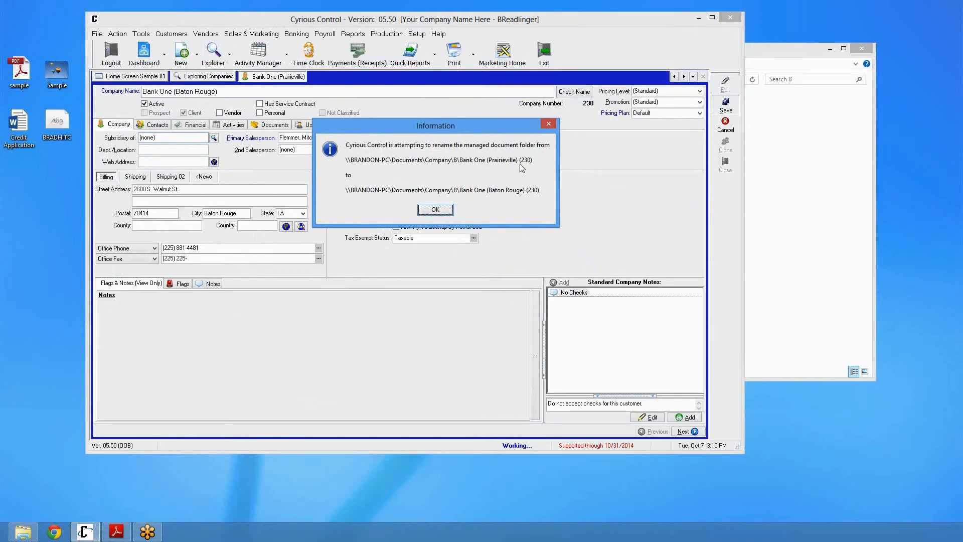
pyautogui.click(435, 210)
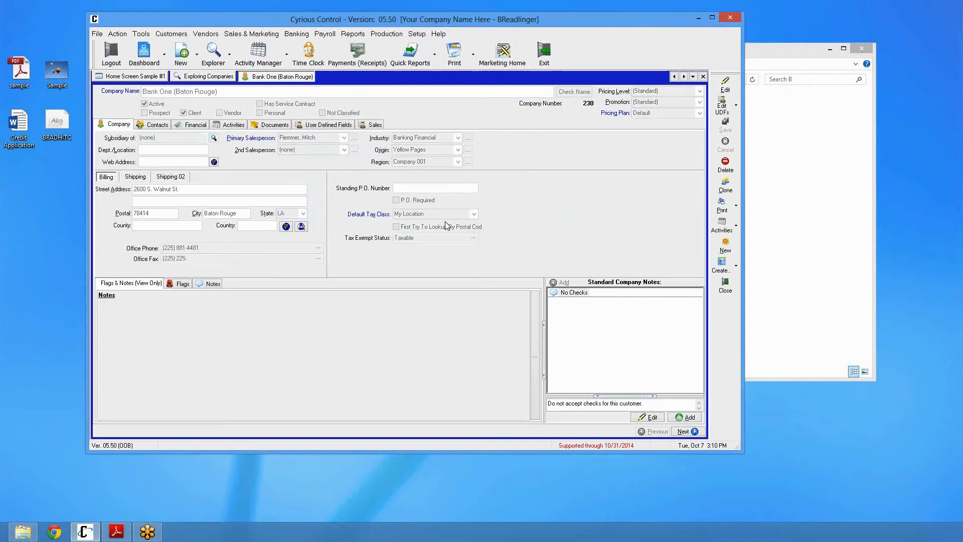
# Open the Bank One (Baton Rouge) company folder in Windows Explorer and open the Credit Application file
pyautogui.click(826, 229)
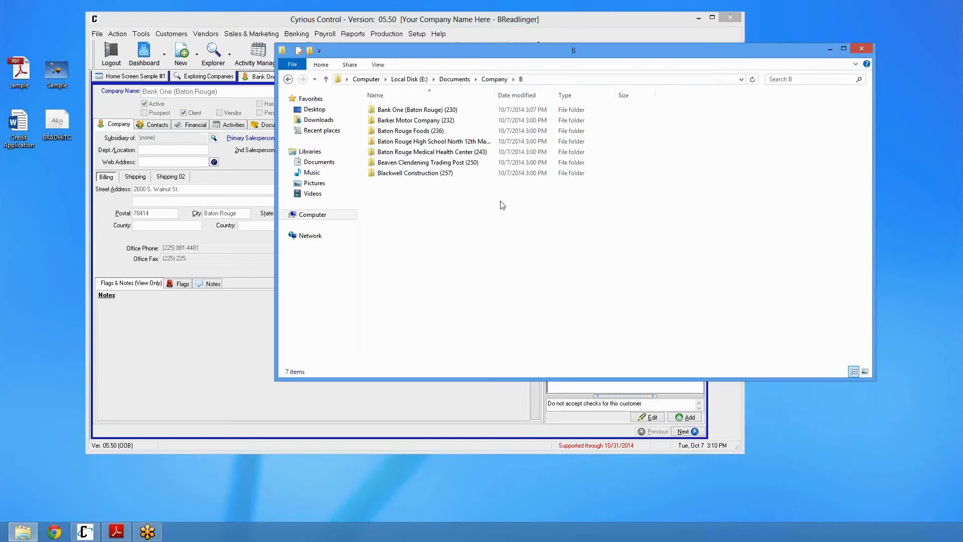
pyautogui.doubleClick(440, 111)
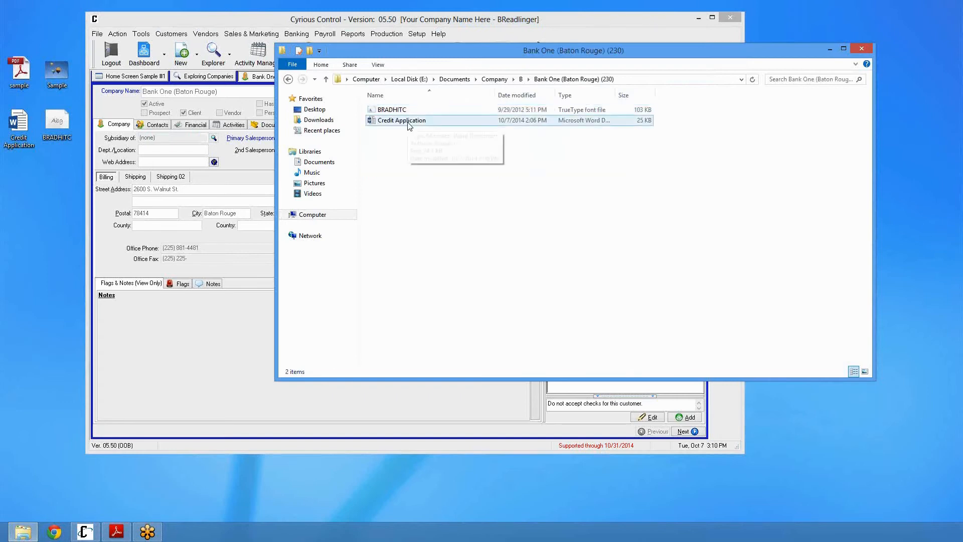
pyautogui.click(410, 126)
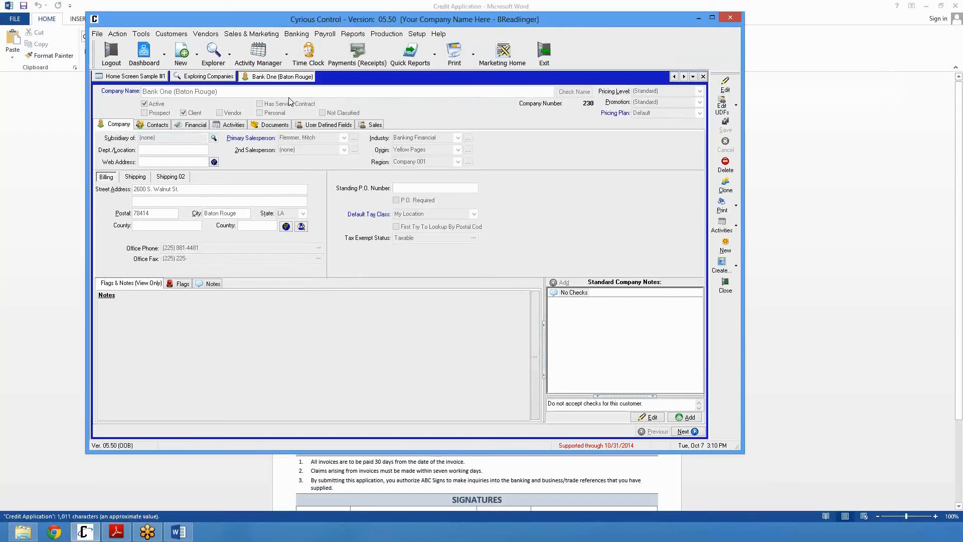
pyautogui.doubleClick(520, 6)
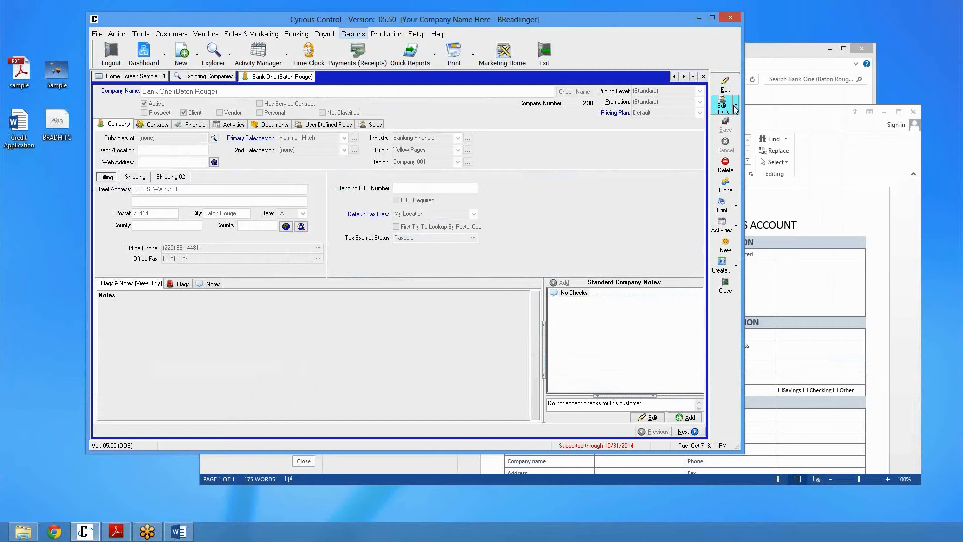
# Try to rename the Bank One (Baton Rouge) folder in Windows Explorer to Bank One (BR) (230)
pyautogui.click(805, 61)
pyautogui.click(521, 79)
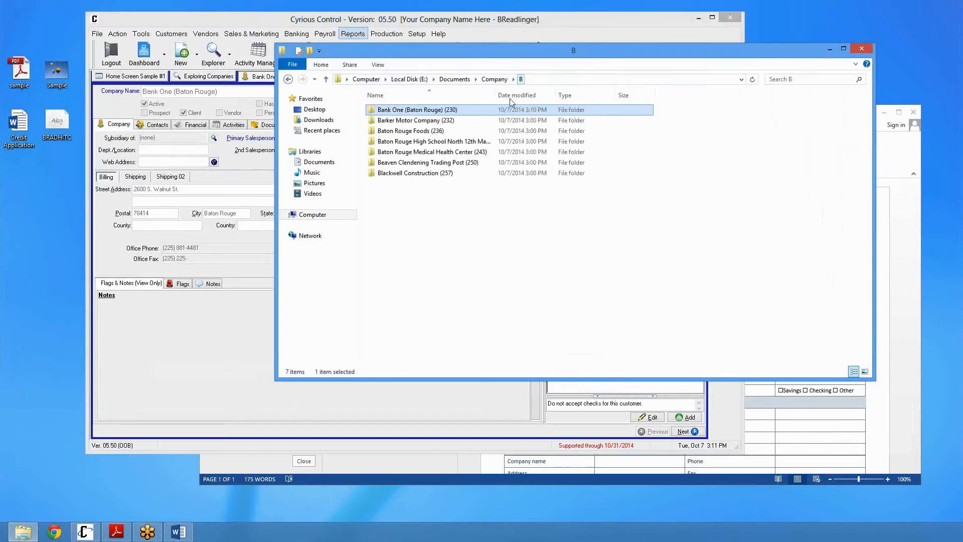
pyautogui.press('Down')
pyautogui.press('Up')
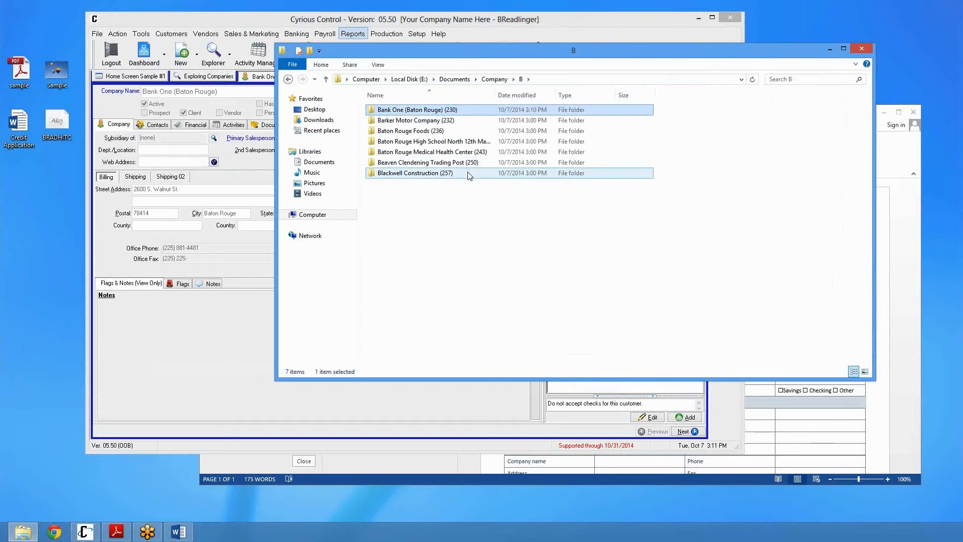
pyautogui.press('F2')
pyautogui.press('End')
pyautogui.press('Left')
pyautogui.press('Left')
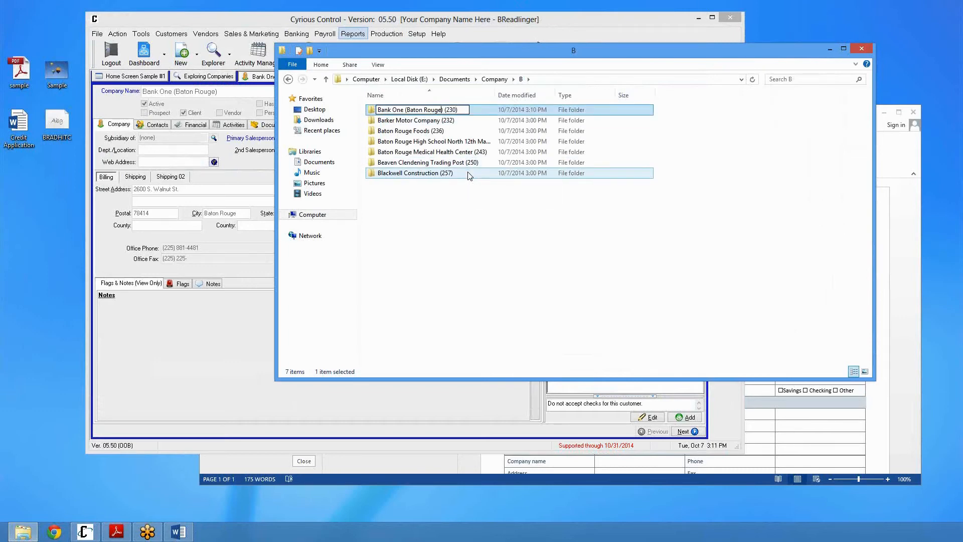
pyautogui.press('BackSpace')
pyautogui.press('BackSpace')
pyautogui.press('BackSpace')
pyautogui.press('BackSpace')
pyautogui.press('BackSpace')
pyautogui.press('BackSpace')
pyautogui.press('BackSpace')
pyautogui.press('BackSpace')
pyautogui.press('BackSpace')
pyautogui.press('BackSpace')
pyautogui.press('BackSpace')
pyautogui.write('R')
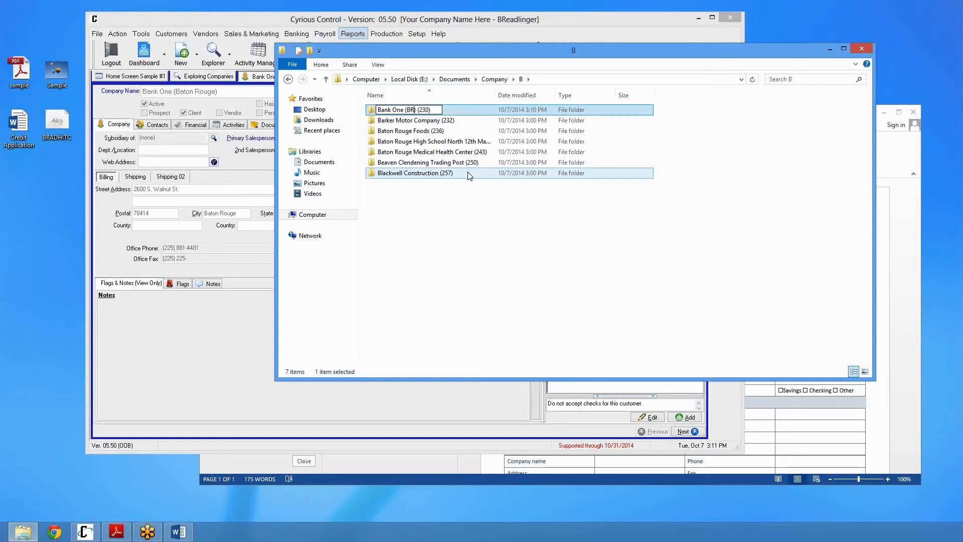
pyautogui.press('Return')
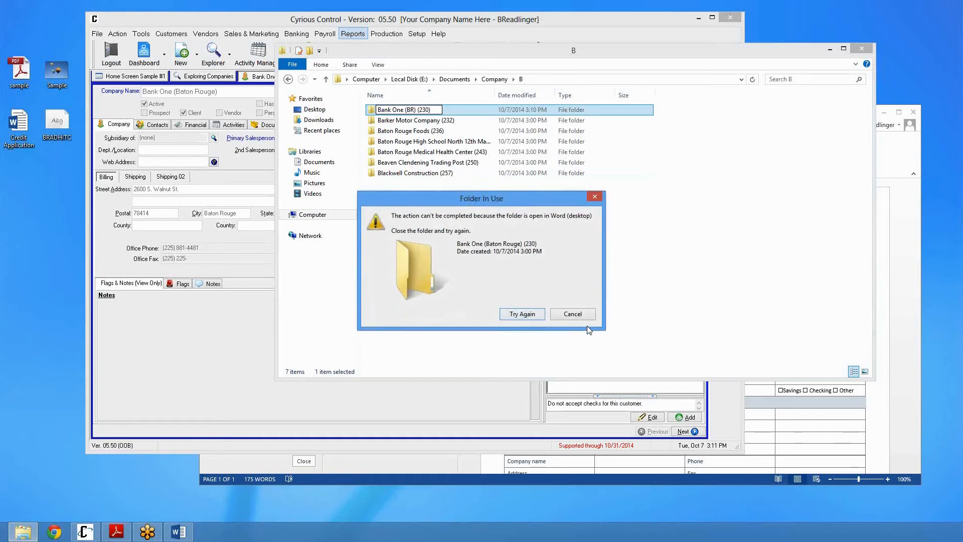
pyautogui.click(572, 314)
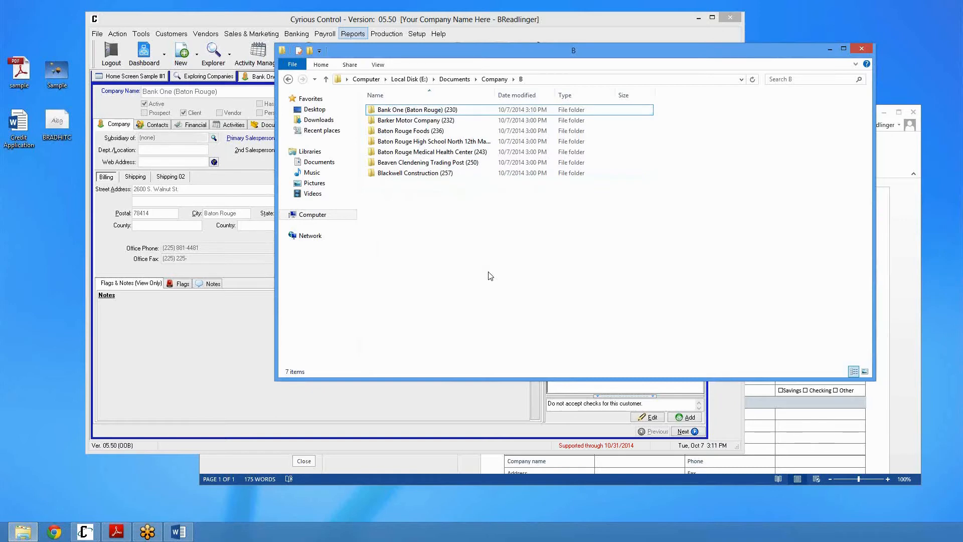
# Rename the company to Bank One (BR) with the reason "change company name", confirming the rename anyway
pyautogui.click(206, 104)
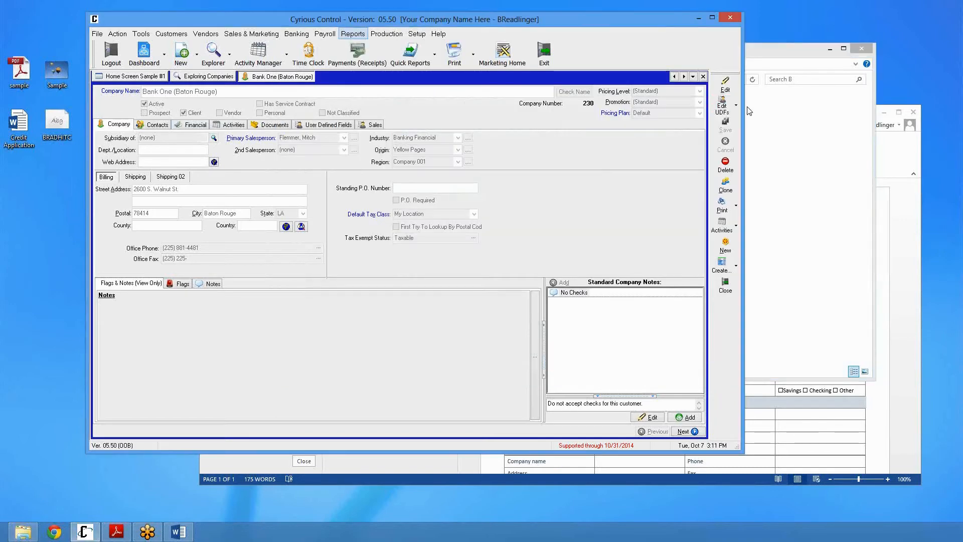
pyautogui.click(722, 88)
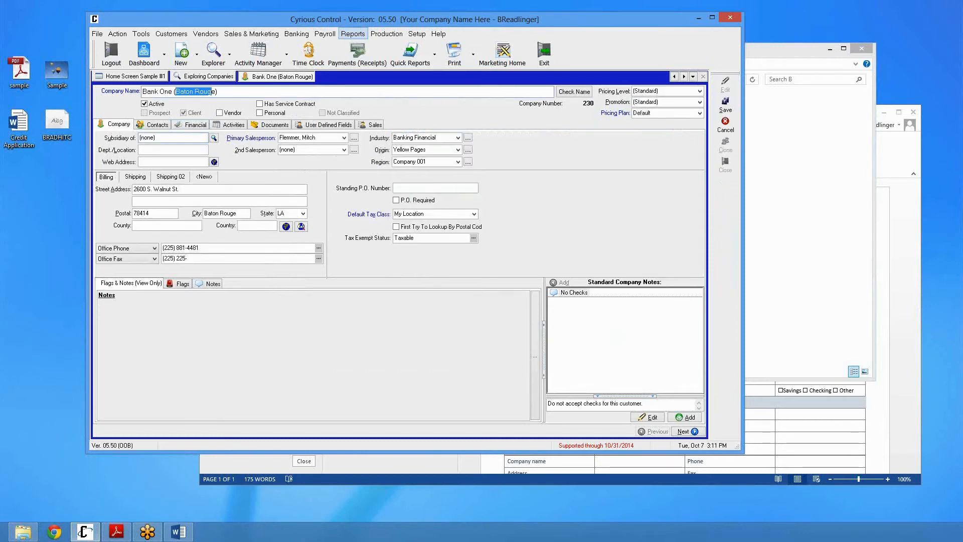
pyautogui.write('BR')
pyautogui.click(726, 105)
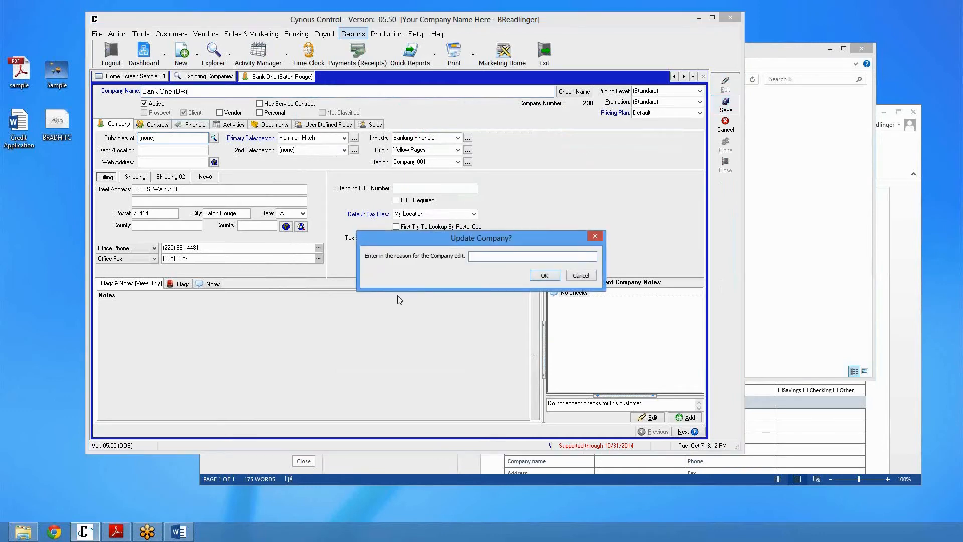
pyautogui.write('change company name.')
pyautogui.press('Return')
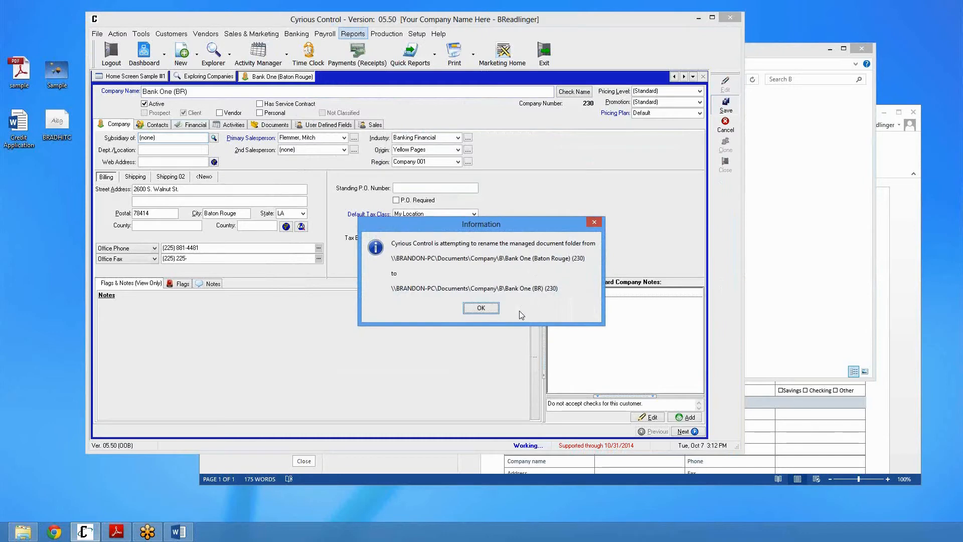
pyautogui.click(480, 308)
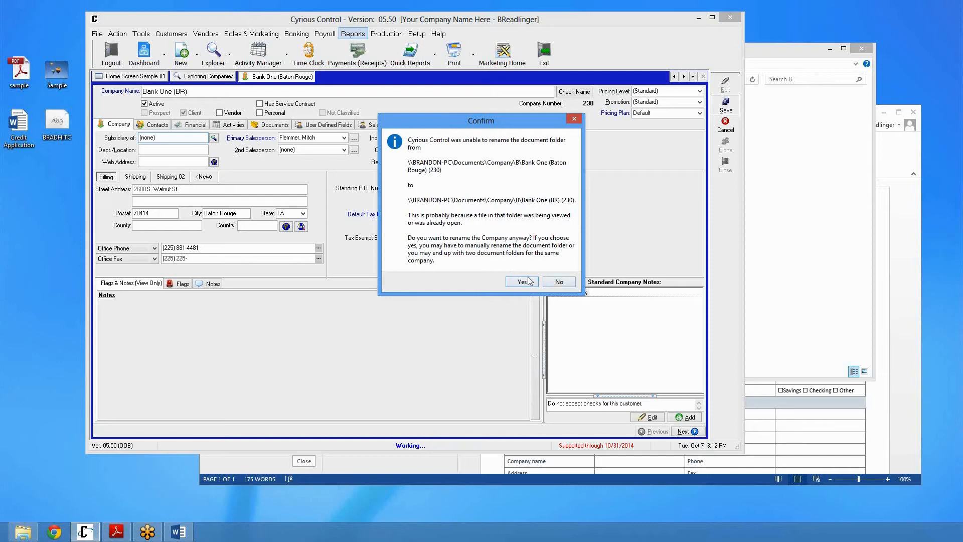
pyautogui.press('Return')
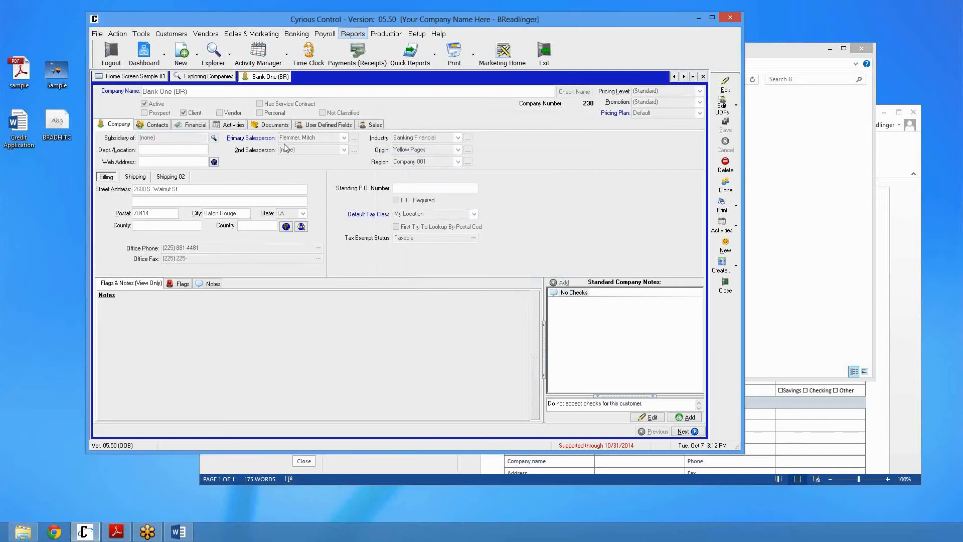
# Open the company's Documents tab and check the company folders in Windows Explorer
pyautogui.click(280, 125)
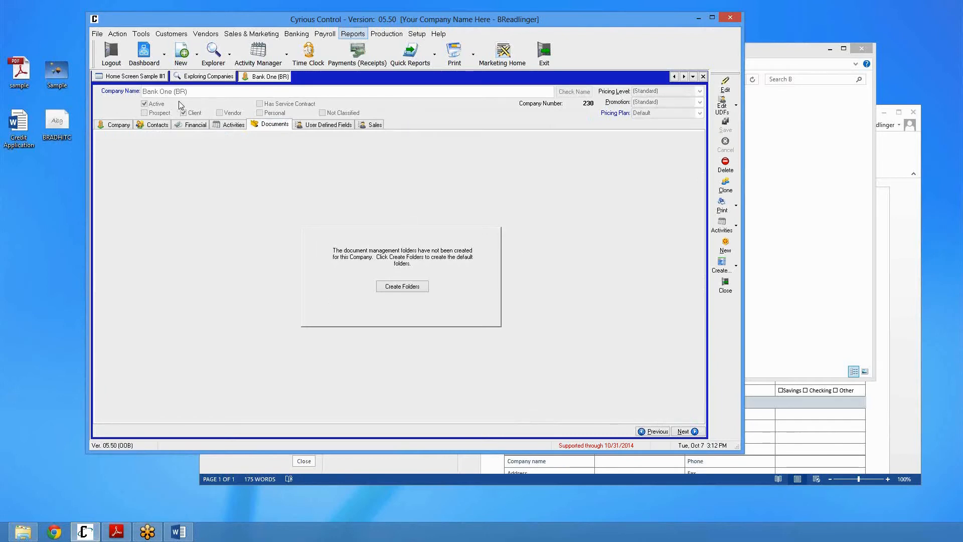
pyautogui.click(779, 319)
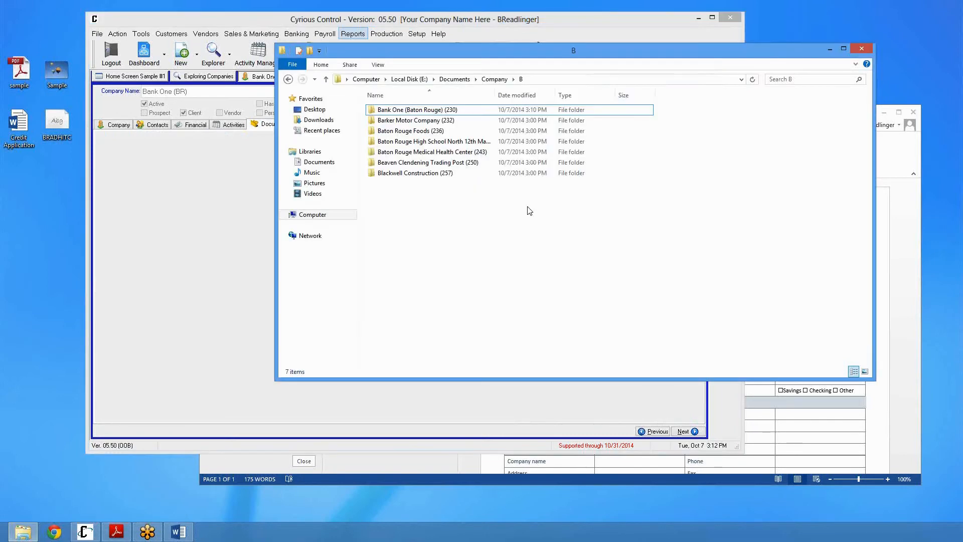
pyautogui.click(408, 111)
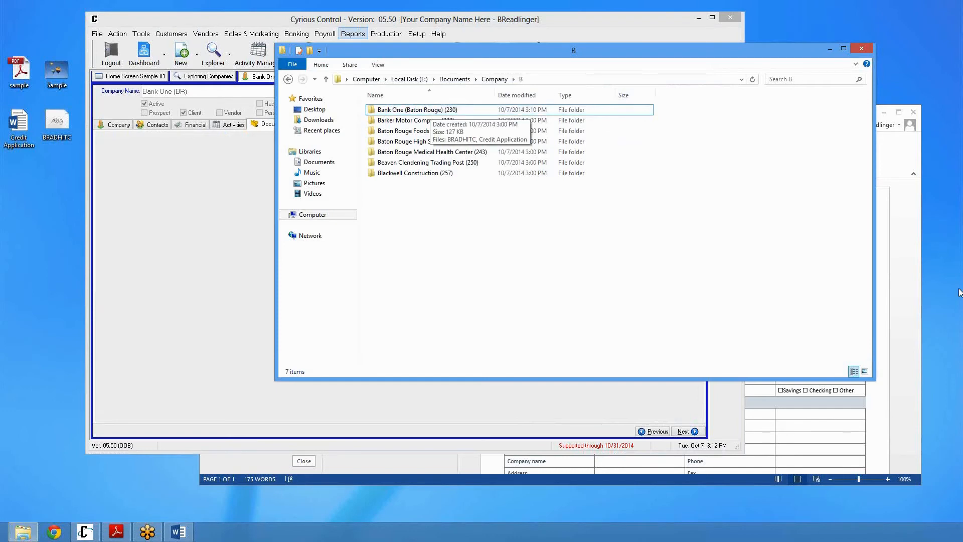
# Close the Credit Application document in Word
pyautogui.click(908, 219)
pyautogui.moveTo(723, 119)
pyautogui.mouseDown()
pyautogui.moveTo(706, 127)
pyautogui.moveTo(707, 114)
pyautogui.mouseUp()
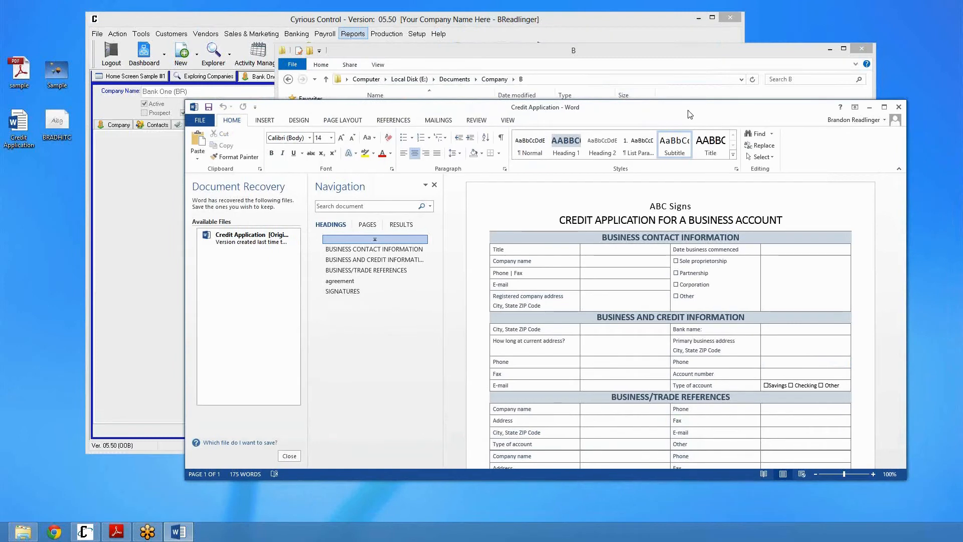
pyautogui.click(904, 106)
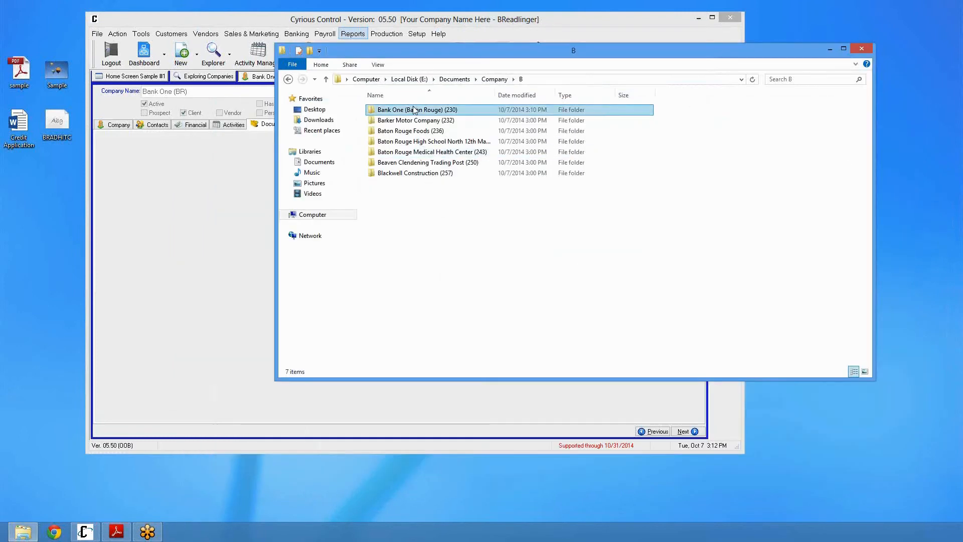
# Rename the Bank One (Baton Rouge) (230) folder in Windows Explorer to Bank One (BR) (230)
pyautogui.press('F2')
pyautogui.moveTo(439, 109); pyautogui.dragTo(407, 110)
pyautogui.write('BR')
pyautogui.press('Delete')
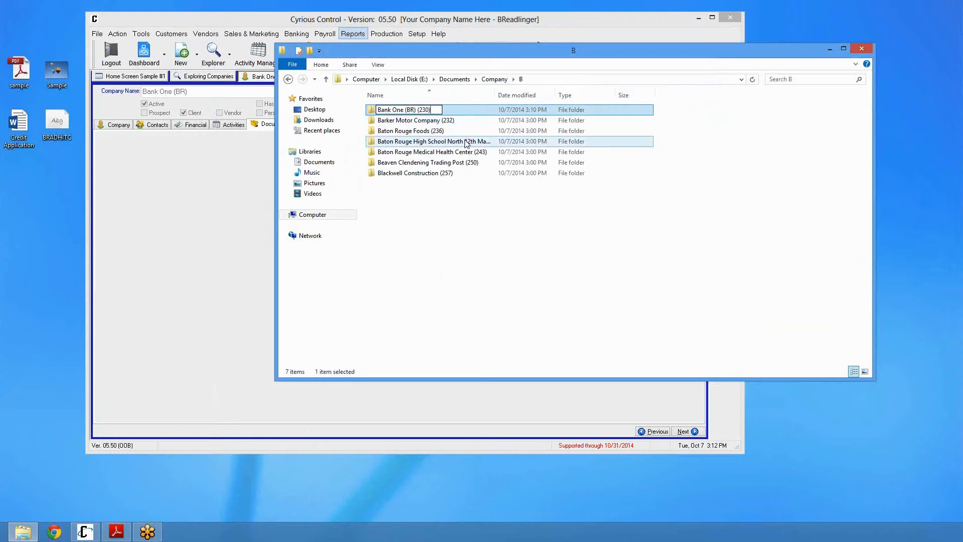
pyautogui.press('Return')
# Reopen the Bank One (BR) company from the company explorer, view its Documents tab, and close it
pyautogui.click(189, 186)
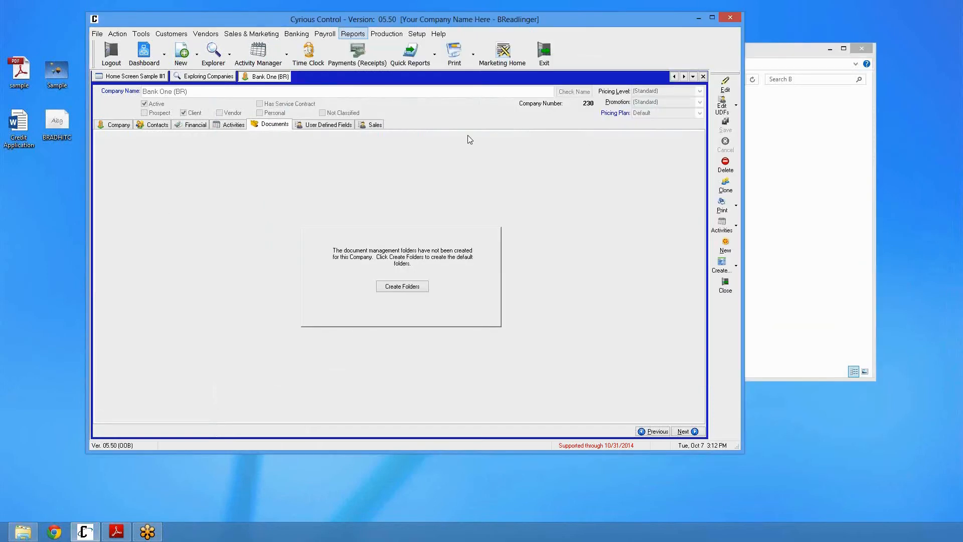
pyautogui.click(703, 76)
pyautogui.click(286, 129)
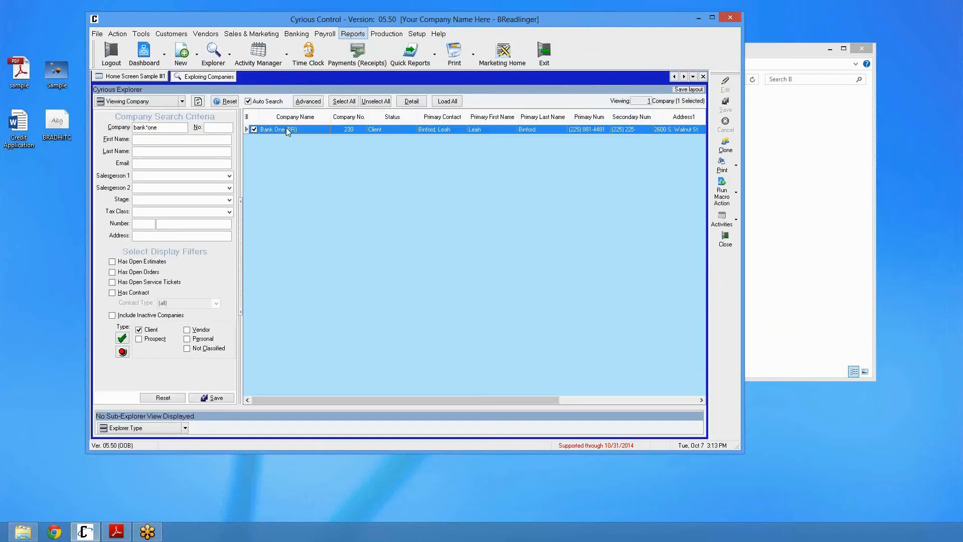
pyautogui.doubleClick(285, 129)
pyautogui.click(280, 124)
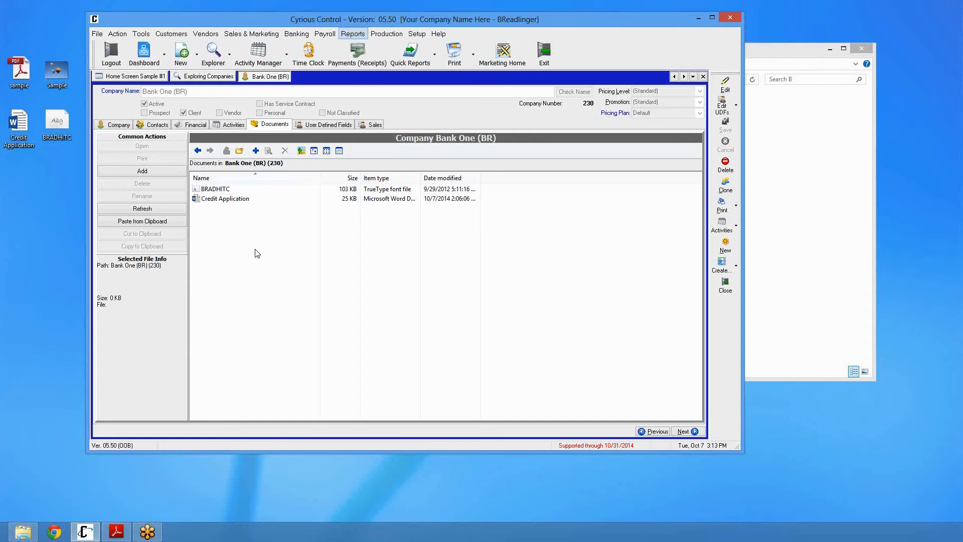
pyautogui.click(705, 77)
pyautogui.click(704, 77)
# Create a new blank dashboard
pyautogui.click(220, 58)
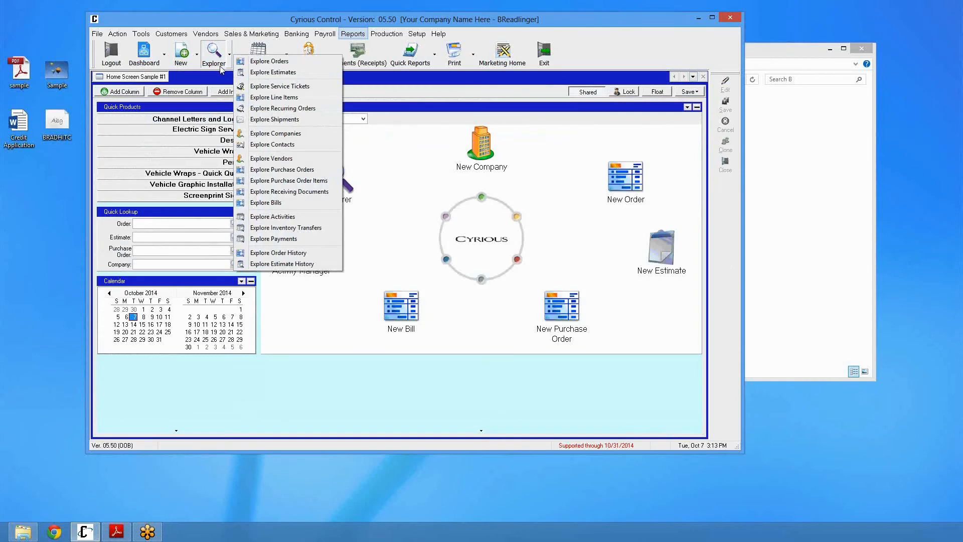
pyautogui.click(218, 80)
pyautogui.click(197, 55)
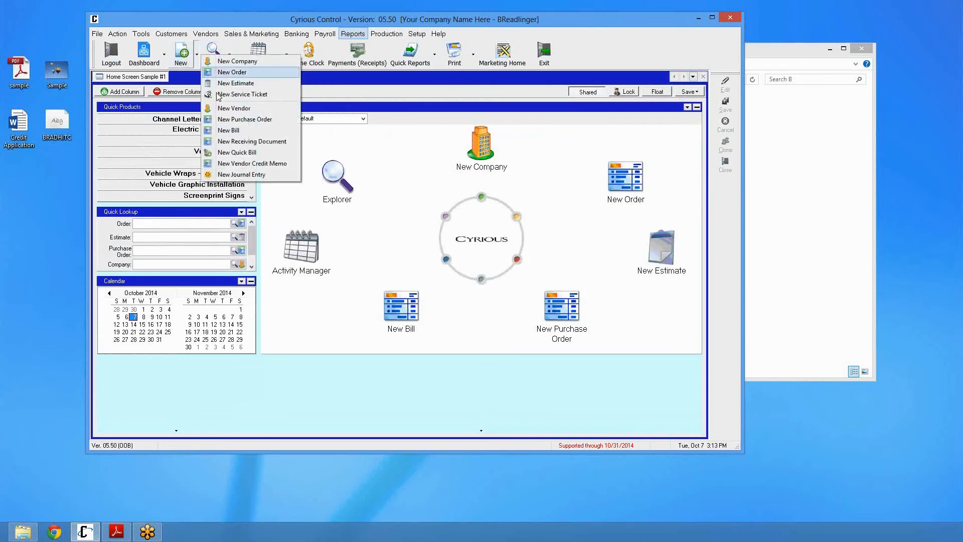
pyautogui.click(166, 63)
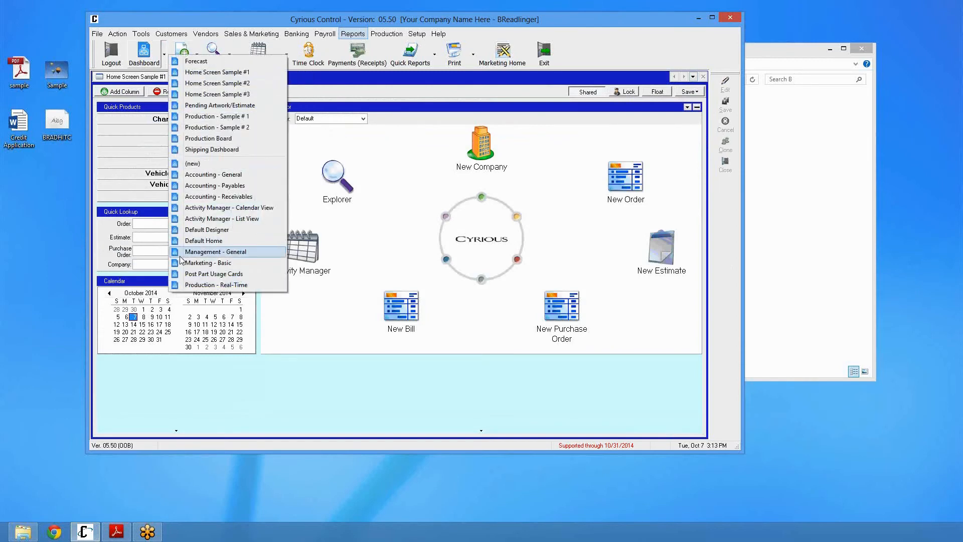
pyautogui.click(193, 164)
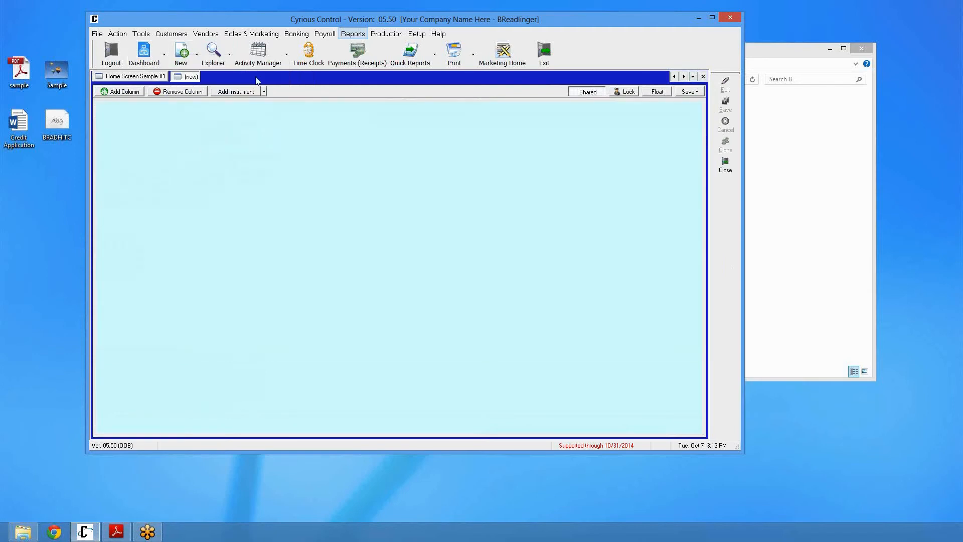
# Add a Documents instrument to the new dashboard from the Explorer instruments
pyautogui.click(264, 91)
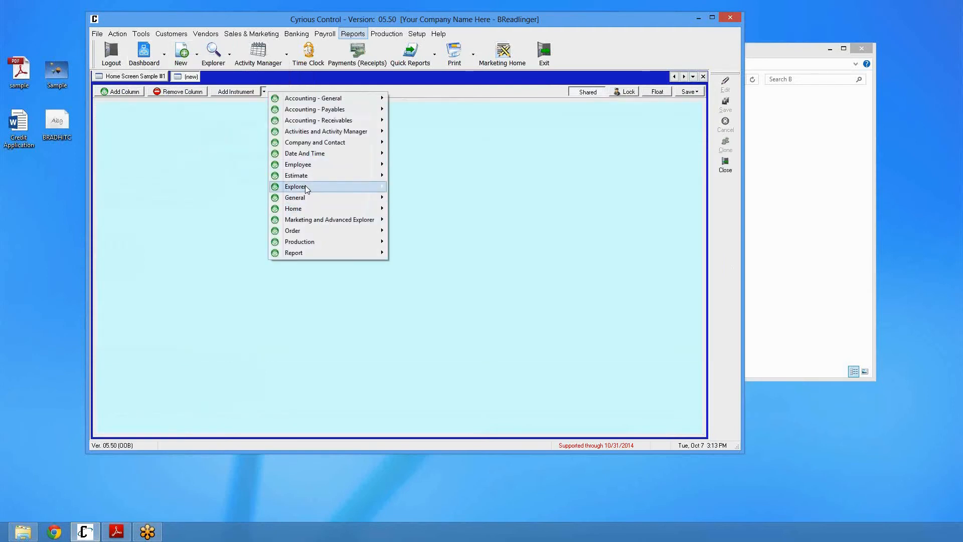
pyautogui.moveTo(307, 188)
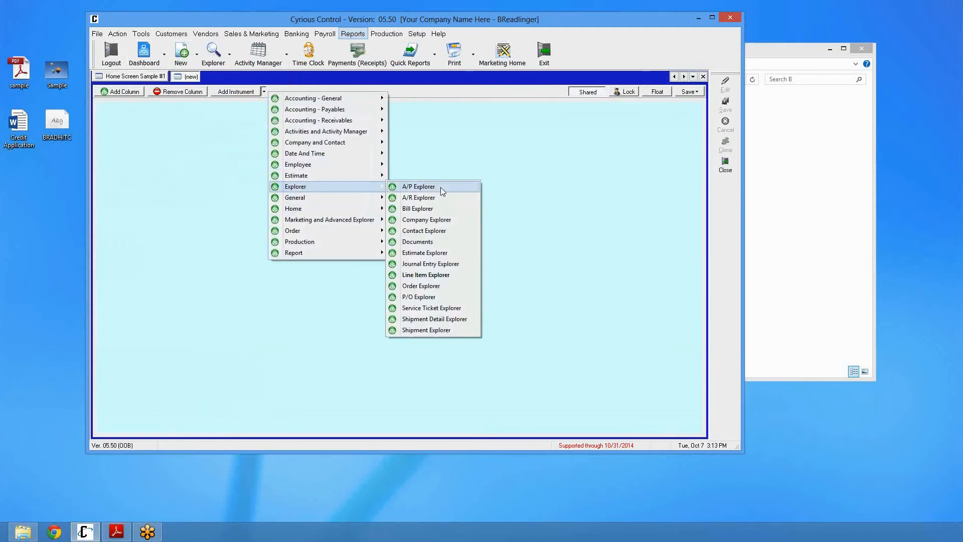
pyautogui.click(442, 243)
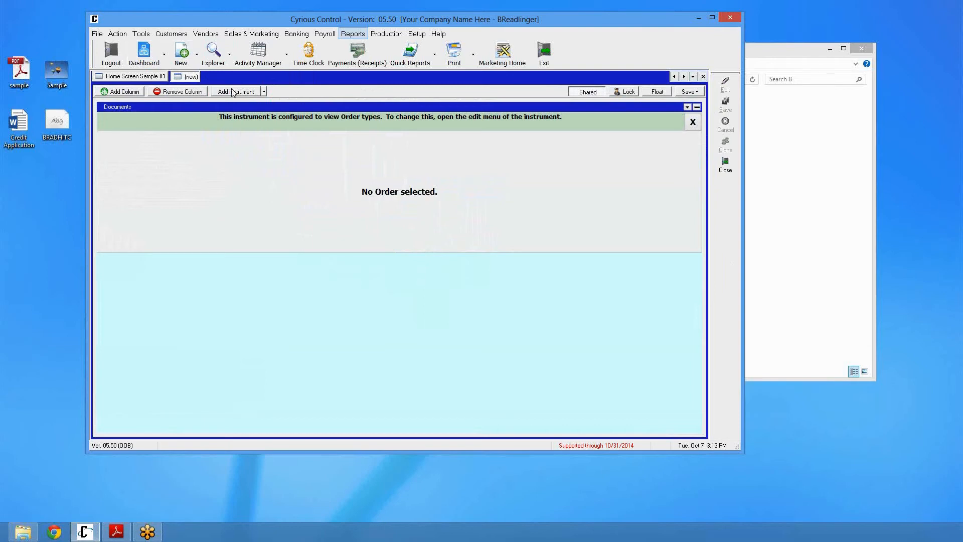
pyautogui.click(266, 92)
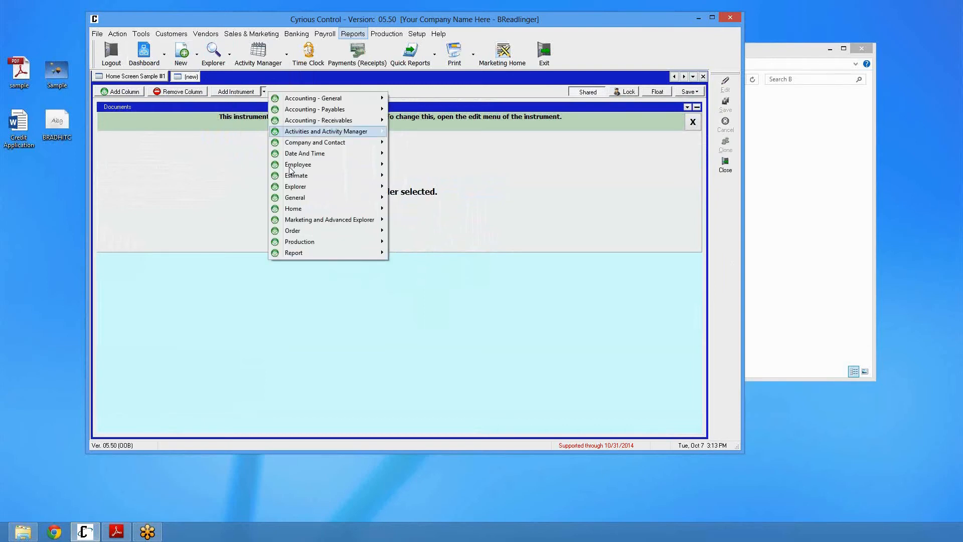
pyautogui.moveTo(295, 190)
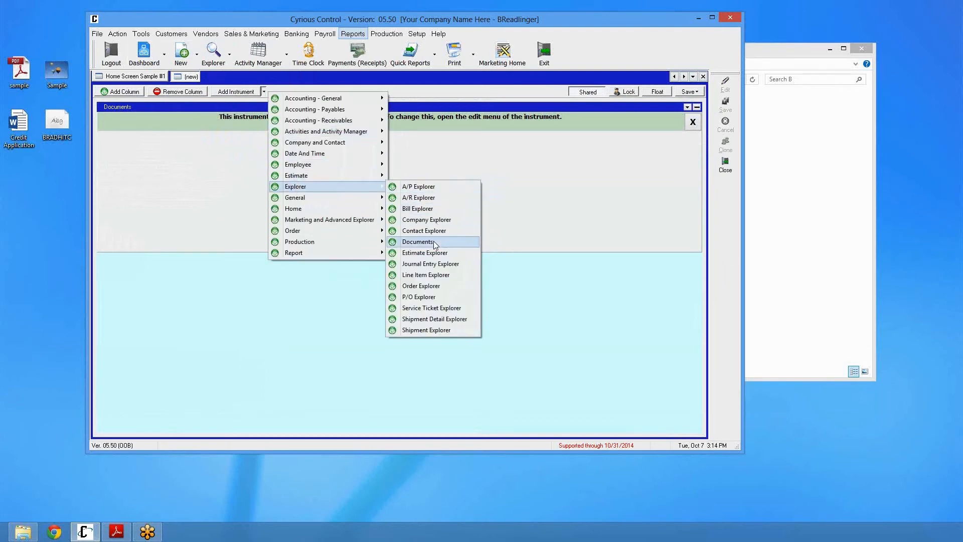
pyautogui.click(503, 167)
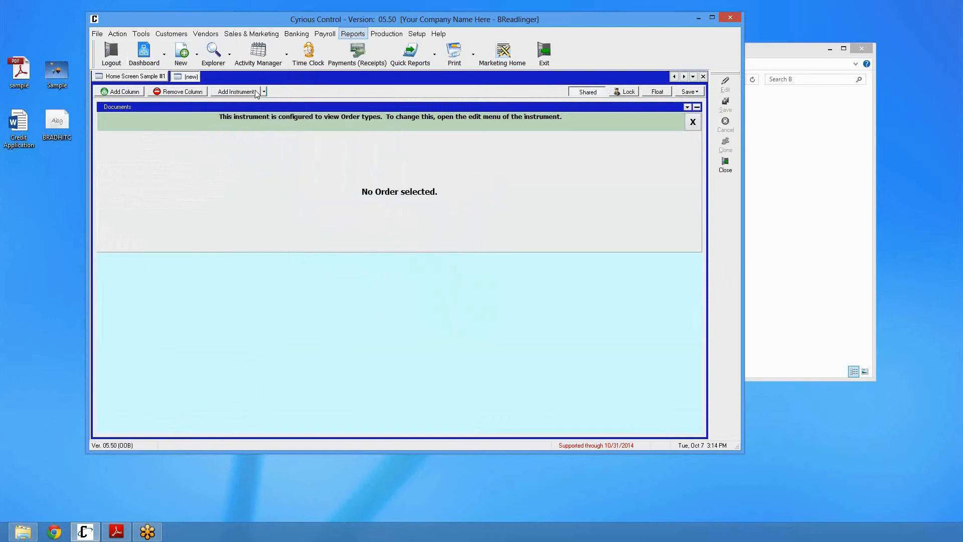
# Add an Order Explorer instrument to the dashboard and select order 8182
pyautogui.click(264, 91)
pyautogui.moveTo(296, 187)
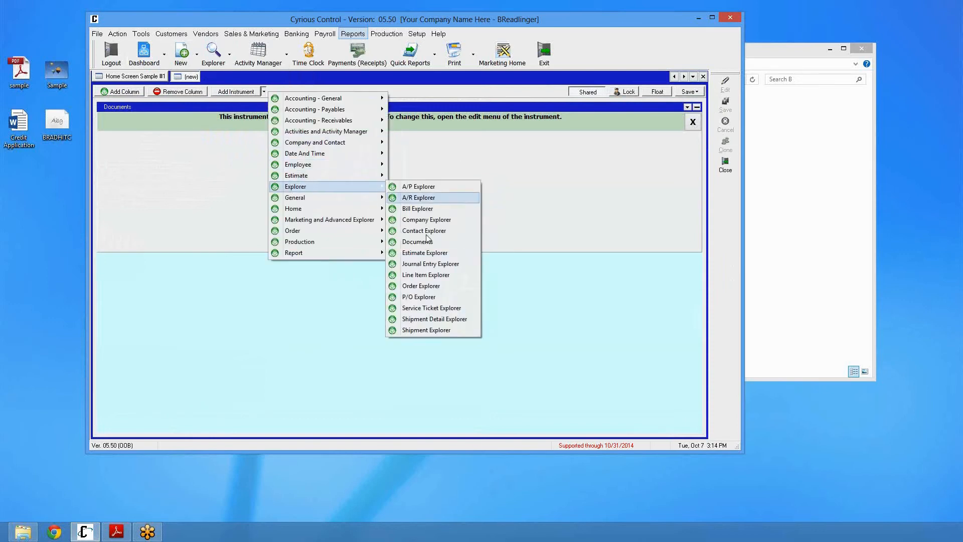
pyautogui.click(410, 286)
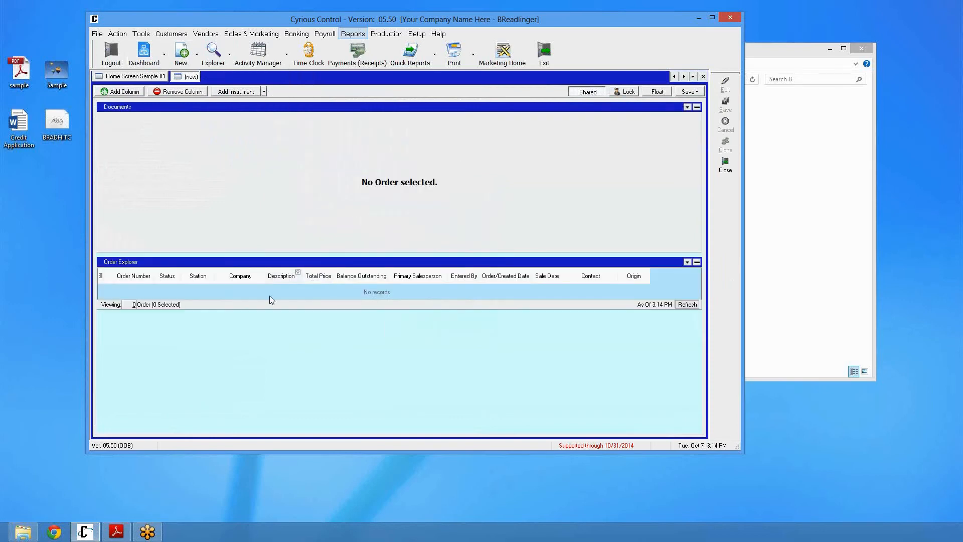
pyautogui.moveTo(248, 310); pyautogui.dragTo(245, 359)
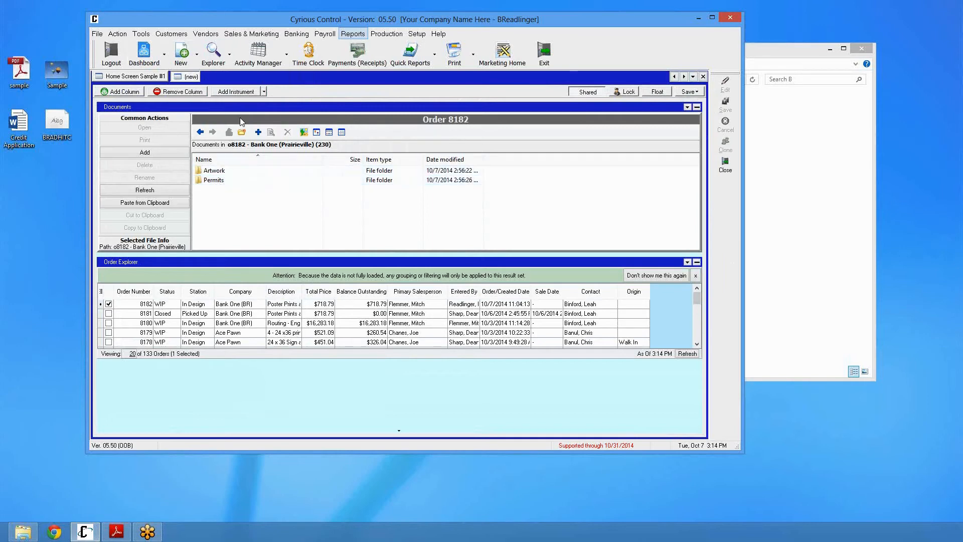
# Move the Documents instrument below the Order Explorer and close the new dashboard
pyautogui.moveTo(240, 108); pyautogui.dragTo(211, 377)
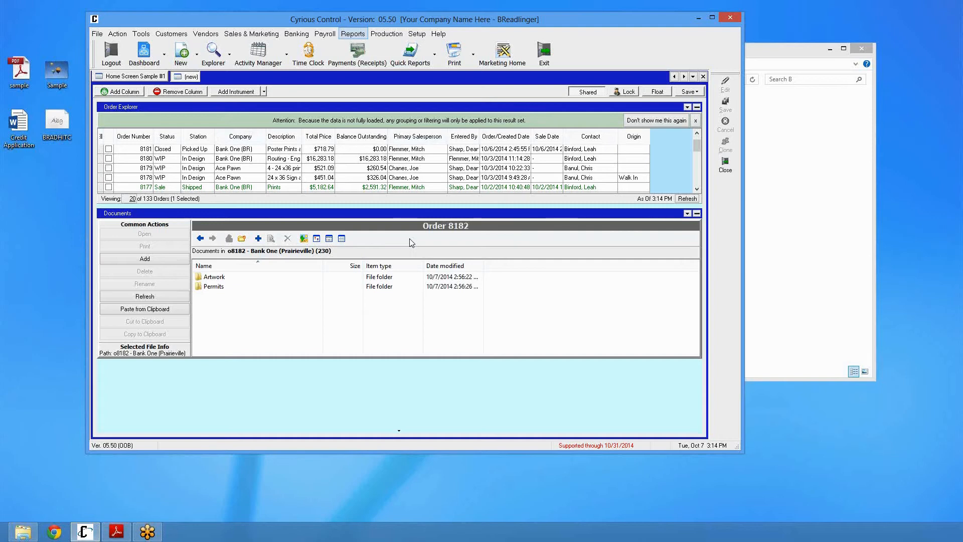
pyautogui.click(703, 76)
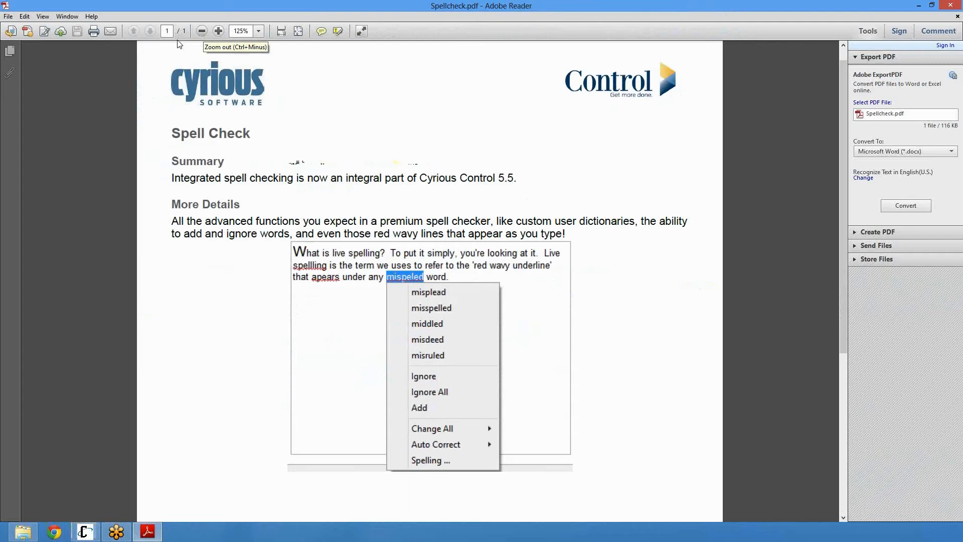
# Switch back to Cyrious Control and open the Spell Check Options in User Setup for editing
pyautogui.click(85, 532)
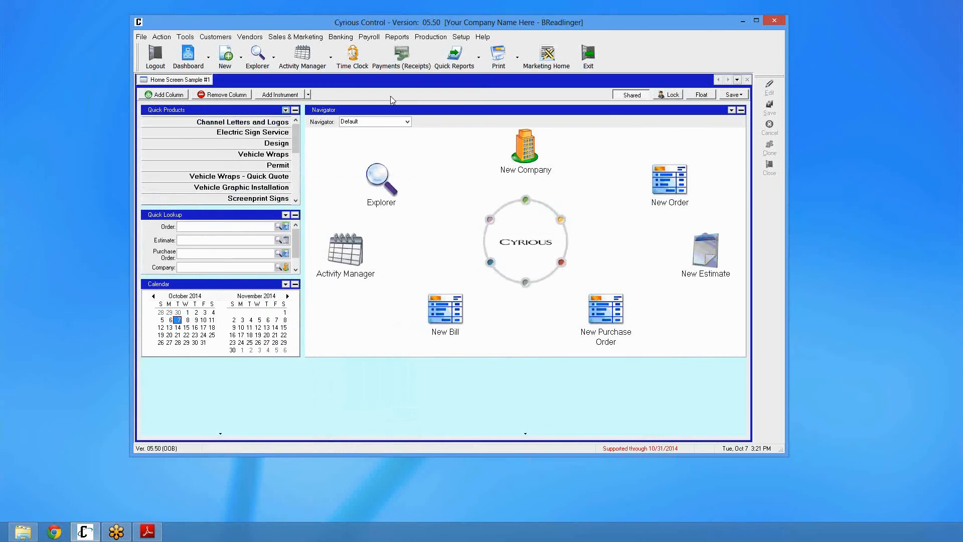
pyautogui.click(461, 36)
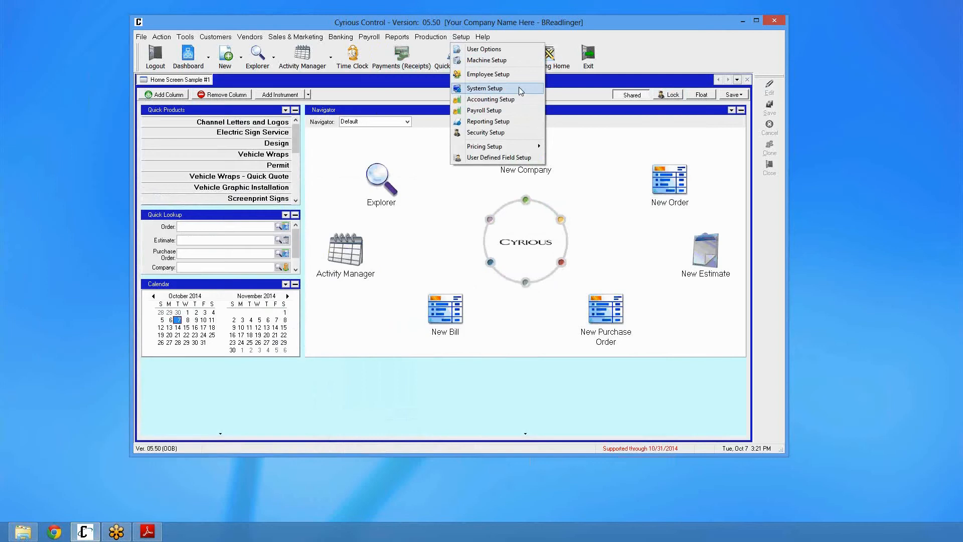
pyautogui.click(515, 50)
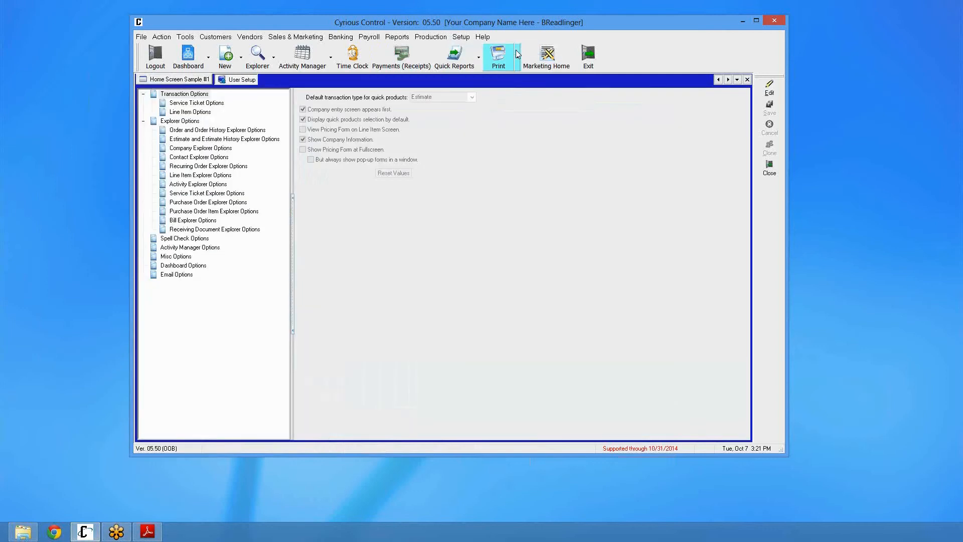
pyautogui.click(206, 239)
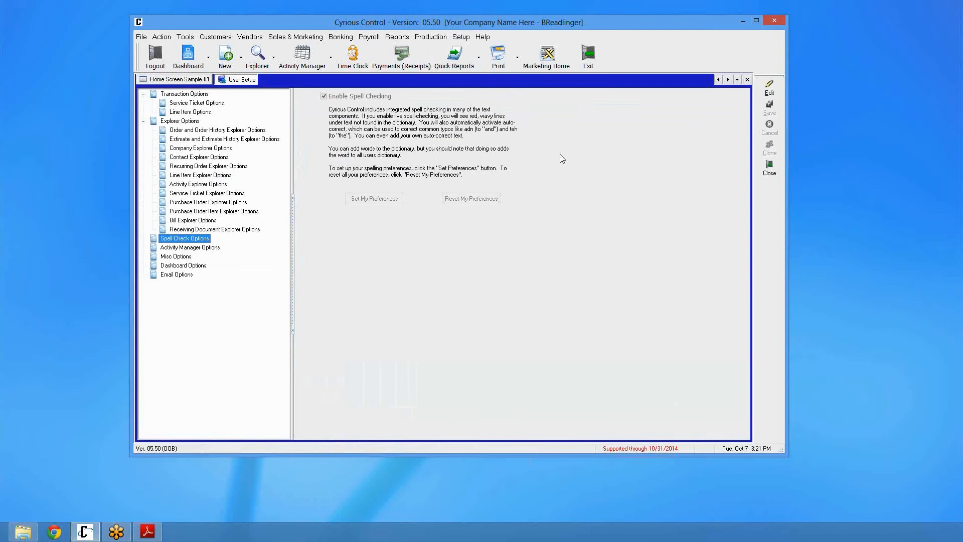
pyautogui.click(770, 88)
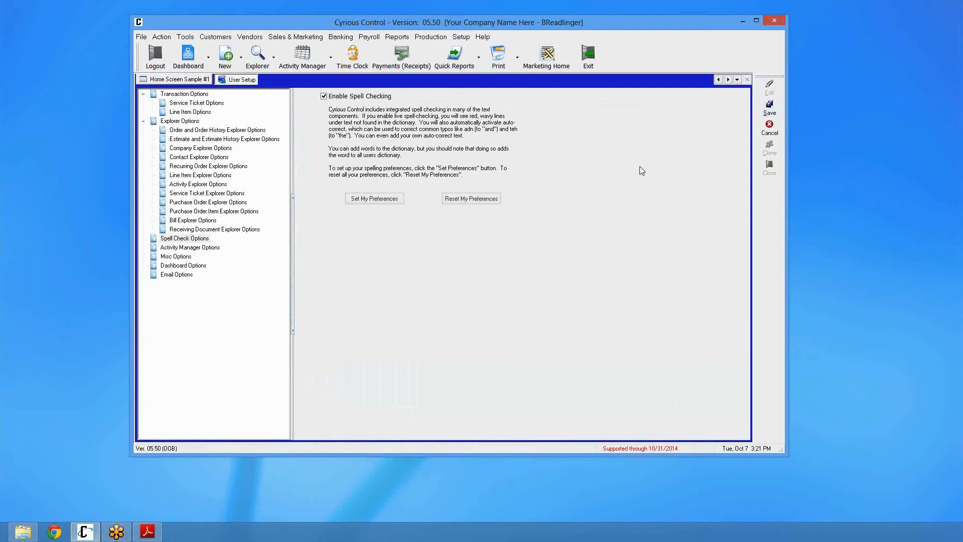
# Review the spelling preferences, keep English as the language dictionary, then save and close User Setup
pyautogui.click(389, 202)
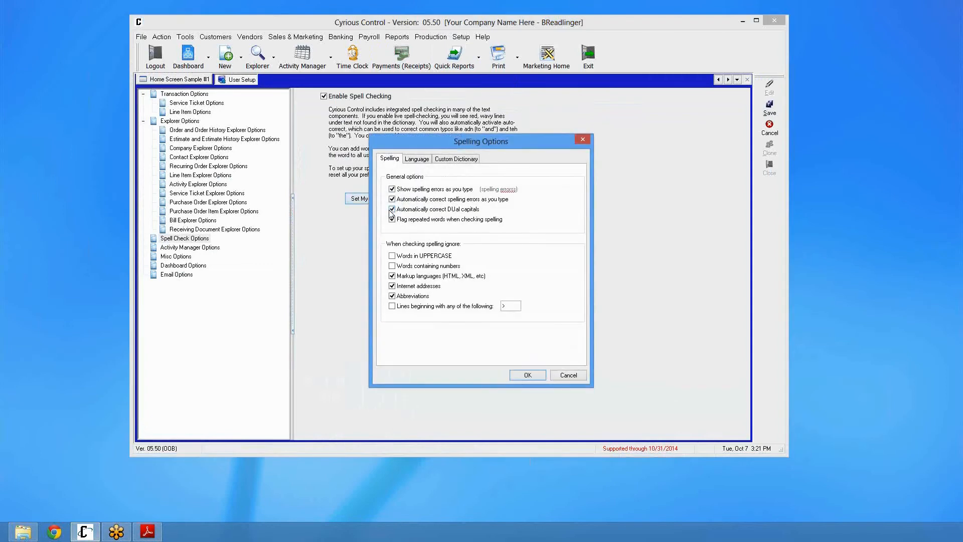
pyautogui.moveTo(440, 139); pyautogui.dragTo(484, 106)
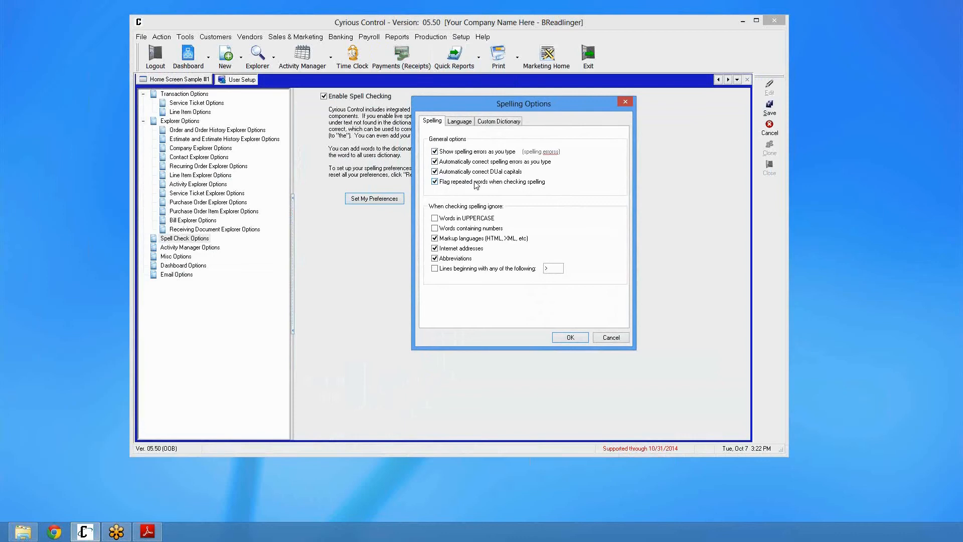
pyautogui.click(460, 122)
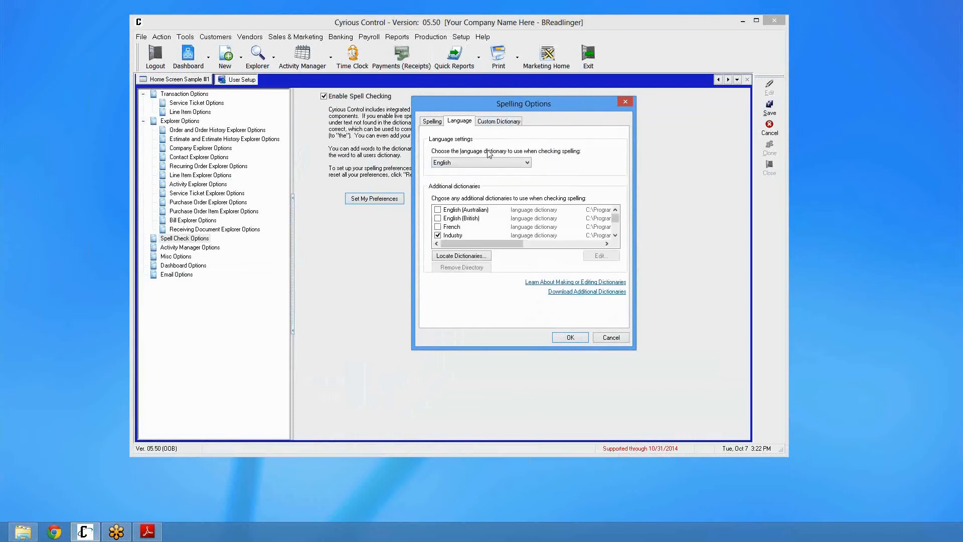
pyautogui.click(526, 163)
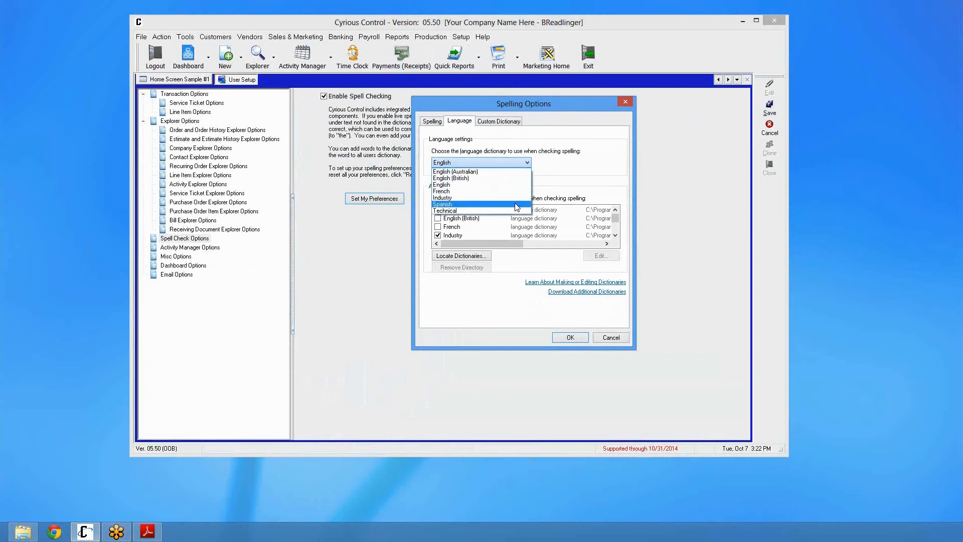
pyautogui.click(513, 166)
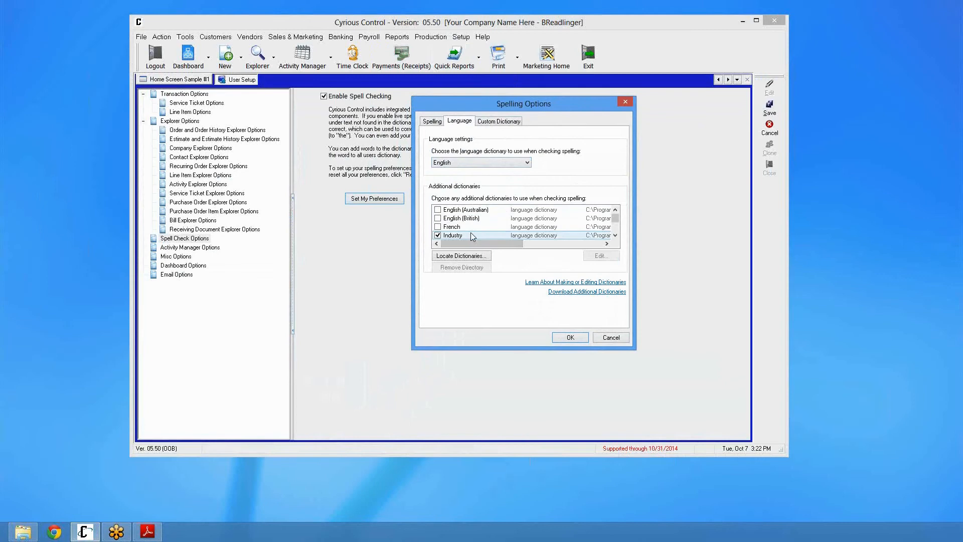
pyautogui.scroll(-1, 561, 239)
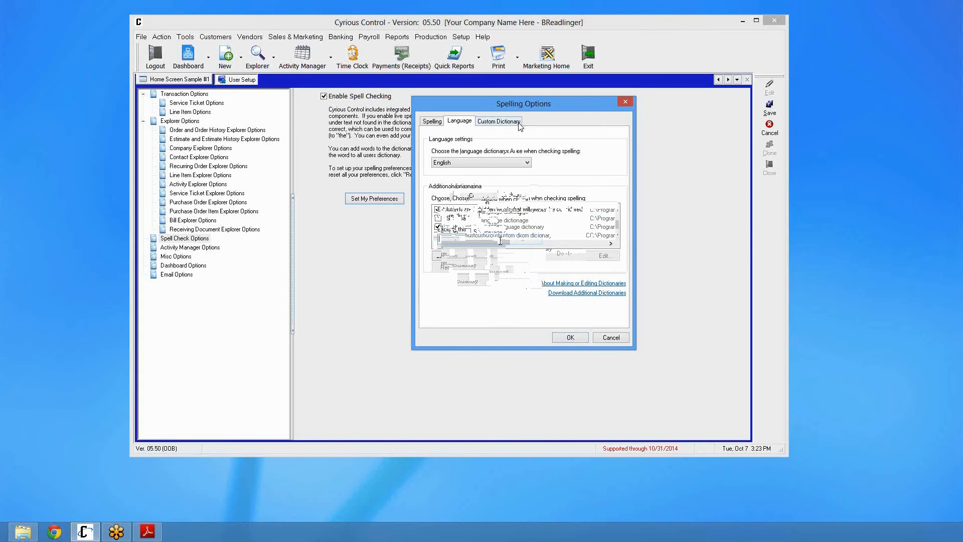
pyautogui.click(569, 338)
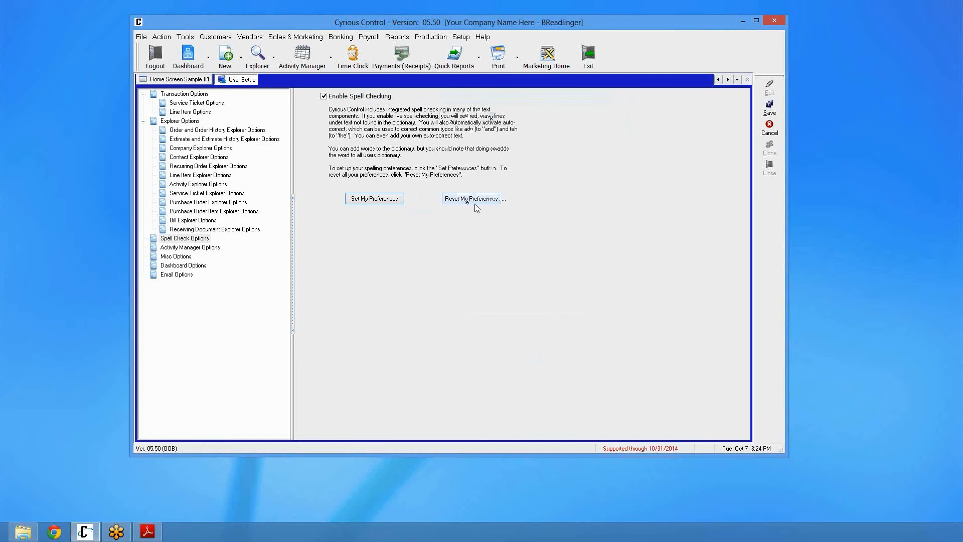
pyautogui.click(775, 110)
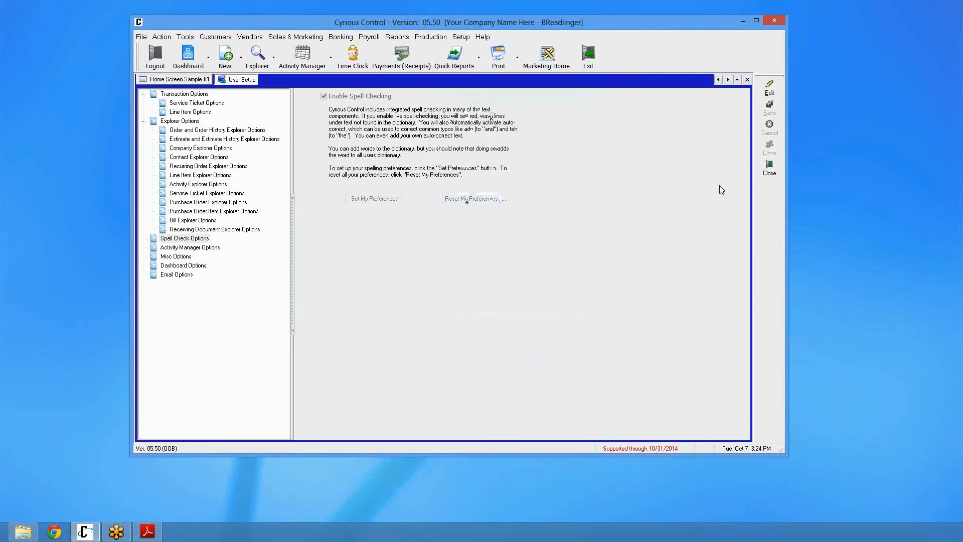
pyautogui.click(776, 176)
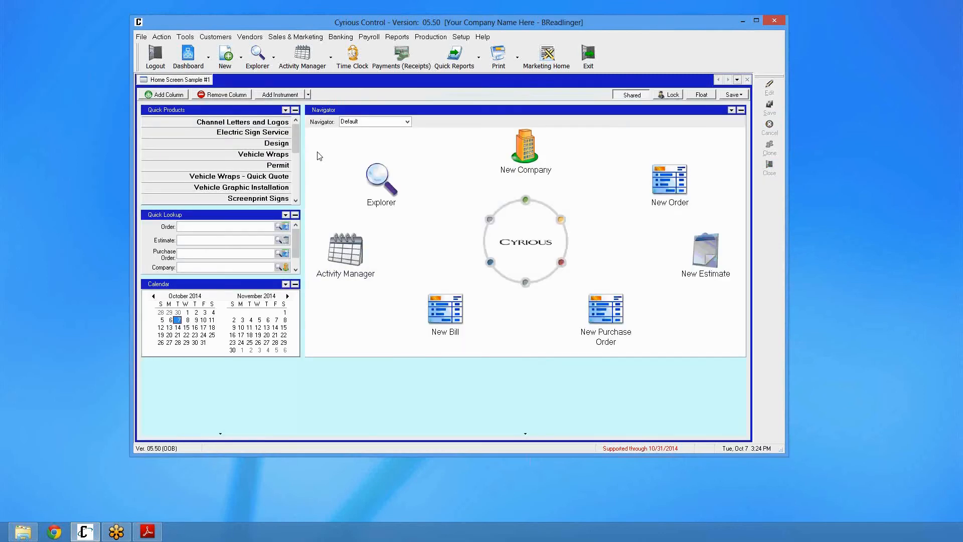
# Start a new estimate
pyautogui.click(221, 62)
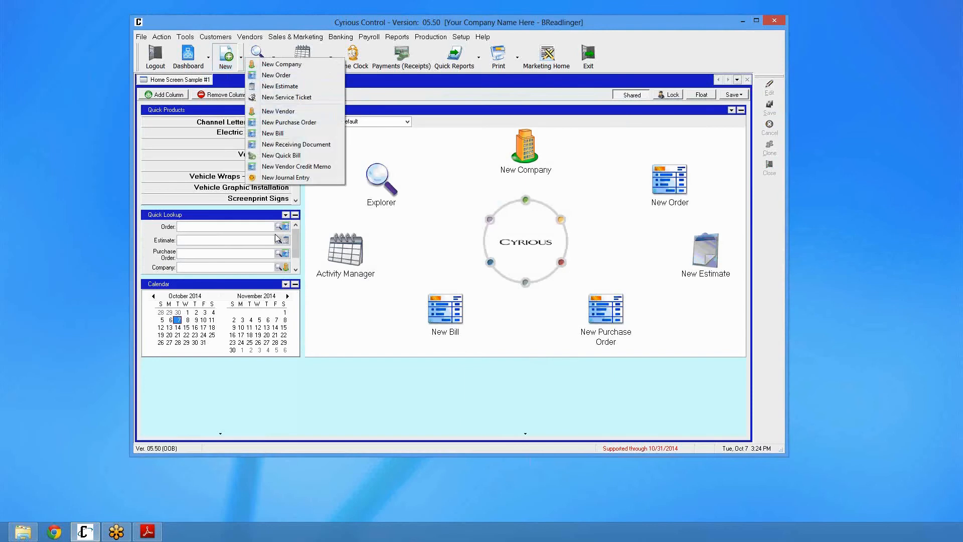
pyautogui.click(279, 86)
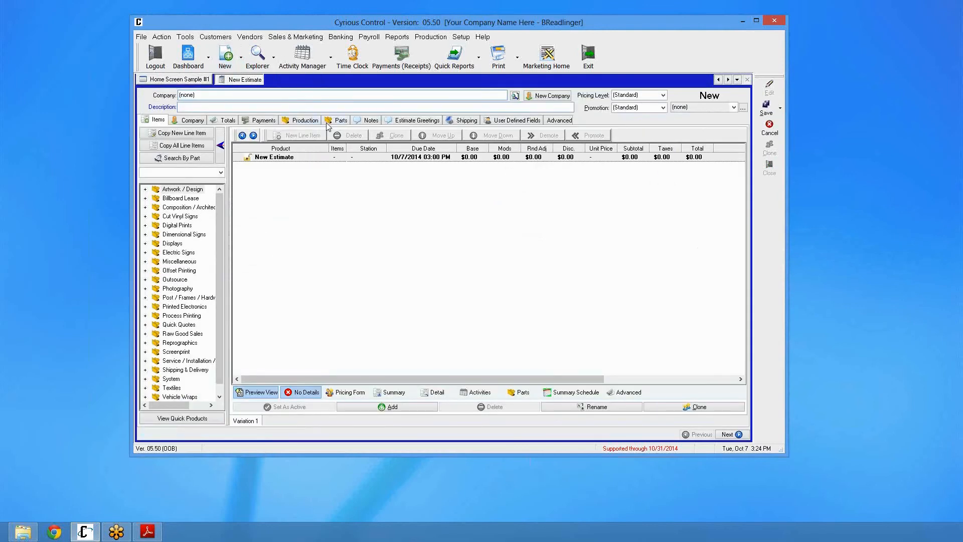
# Enter "Grnd Opening Sign" as the new estimate's description
pyautogui.write('Grnd Opening Sign')
pyautogui.rightClick(185, 108)
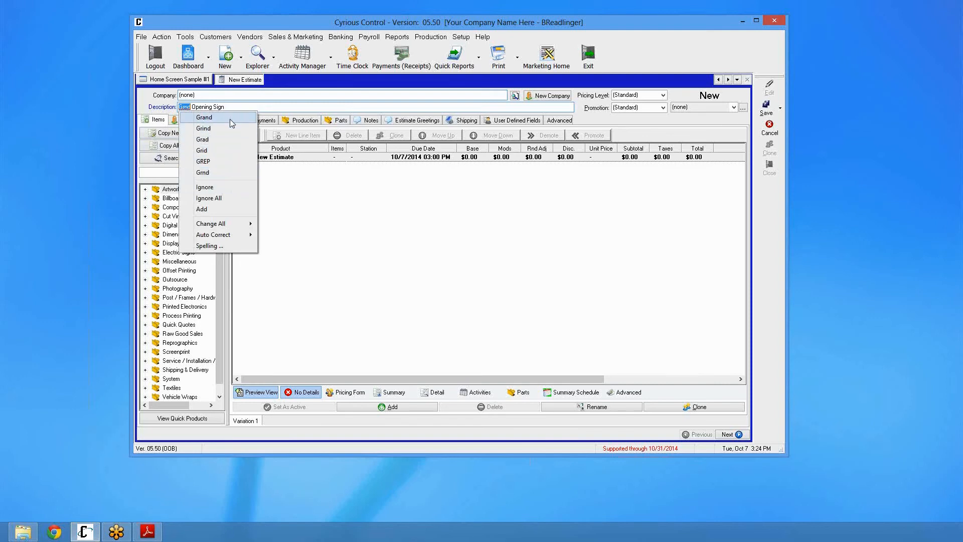
pyautogui.click(211, 247)
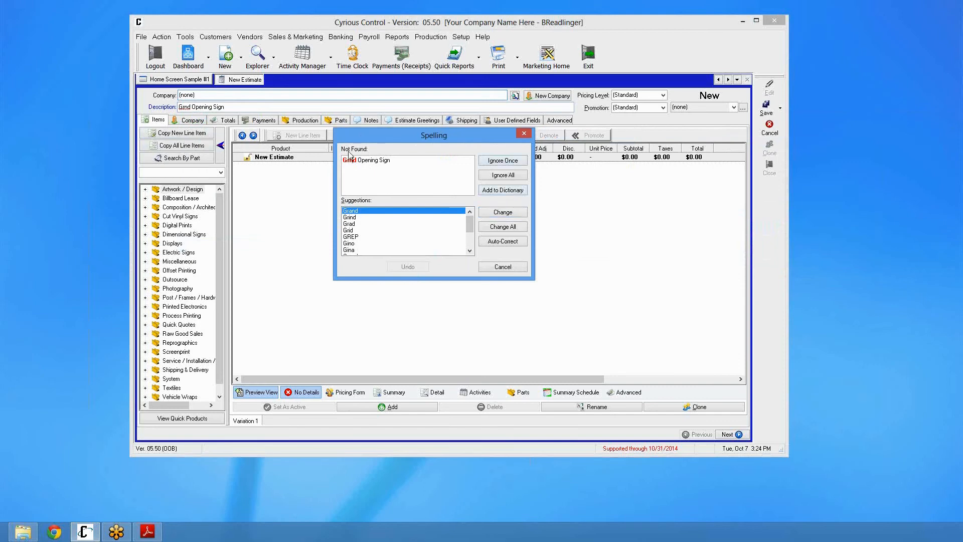
pyautogui.click(498, 267)
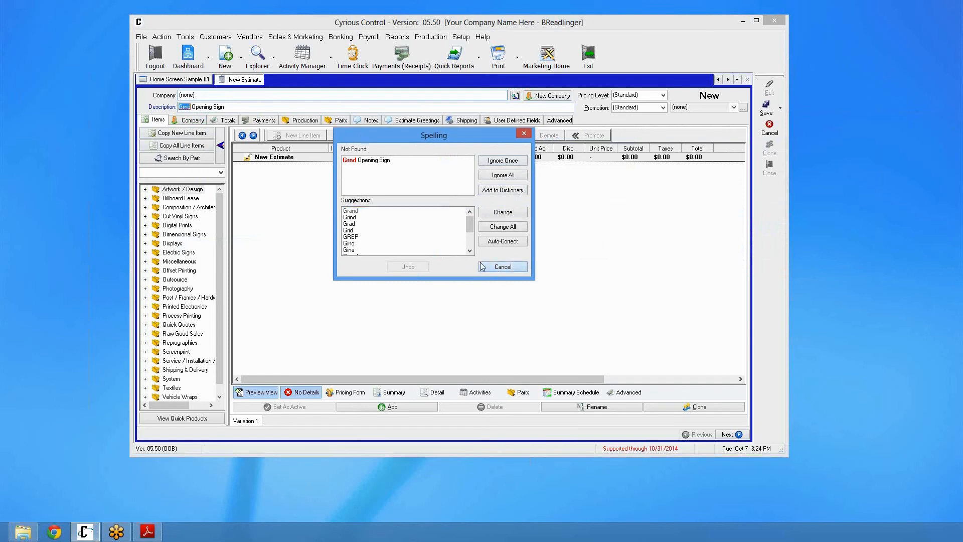
# Correct the description's misspelled word to "Grand" using a spelling suggestion
pyautogui.doubleClick(184, 106)
pyautogui.rightClick(184, 106)
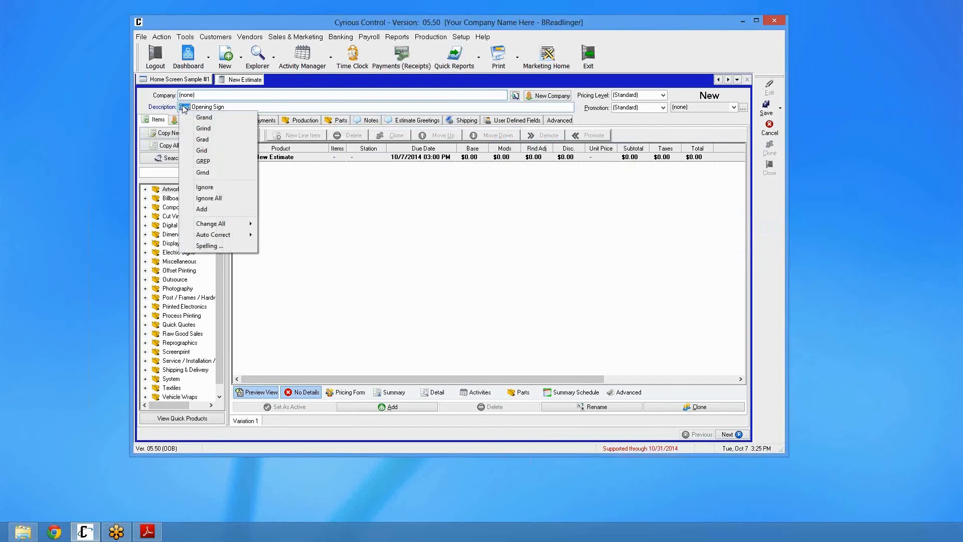
pyautogui.click(187, 117)
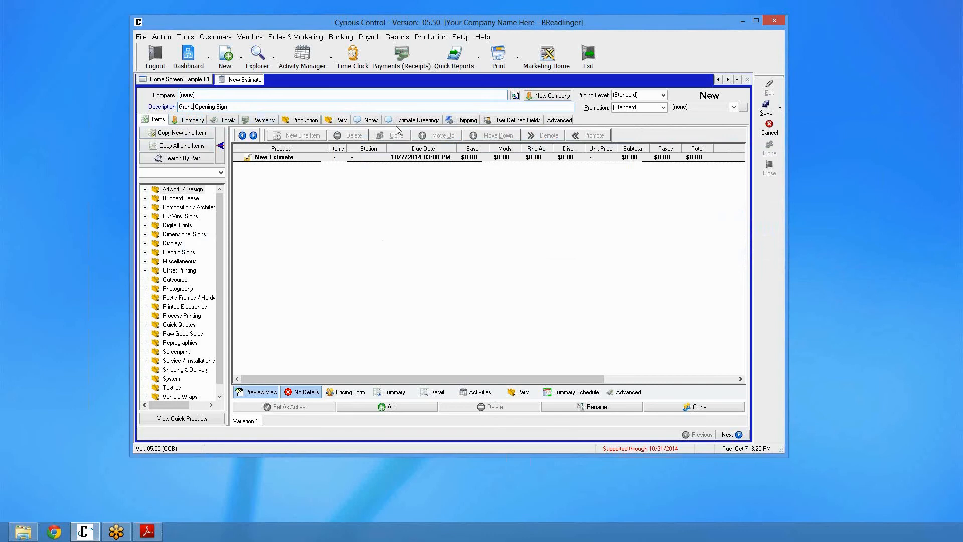
# Open the estimate's Notes and enter "Grnd Openinn Signn" as the Estimate / Invoice note
pyautogui.click(371, 121)
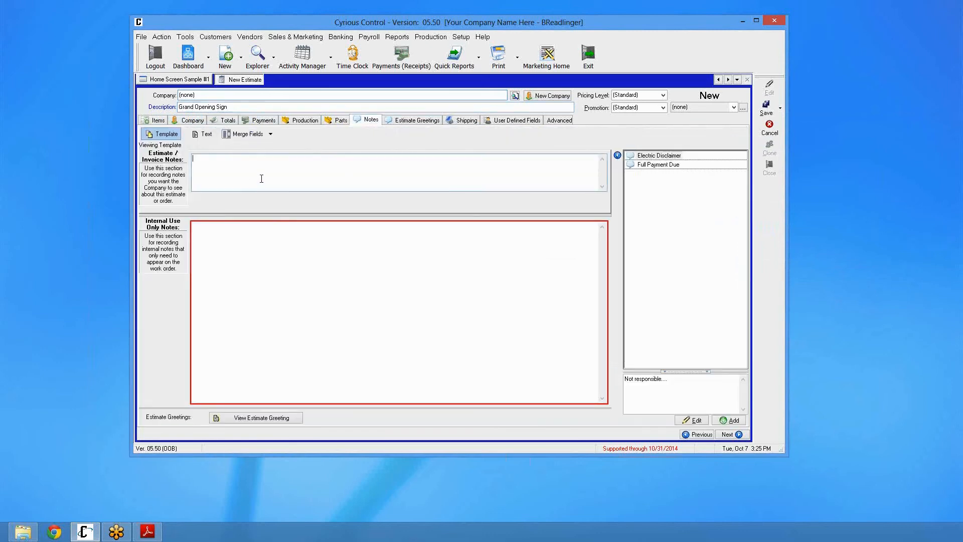
pyautogui.write('Grnd')
pyautogui.write('Openinn Signn')
# Spell check the Estimate / Invoice note, changing each misspelled word to its suggested correction
pyautogui.rightClick(267, 156)
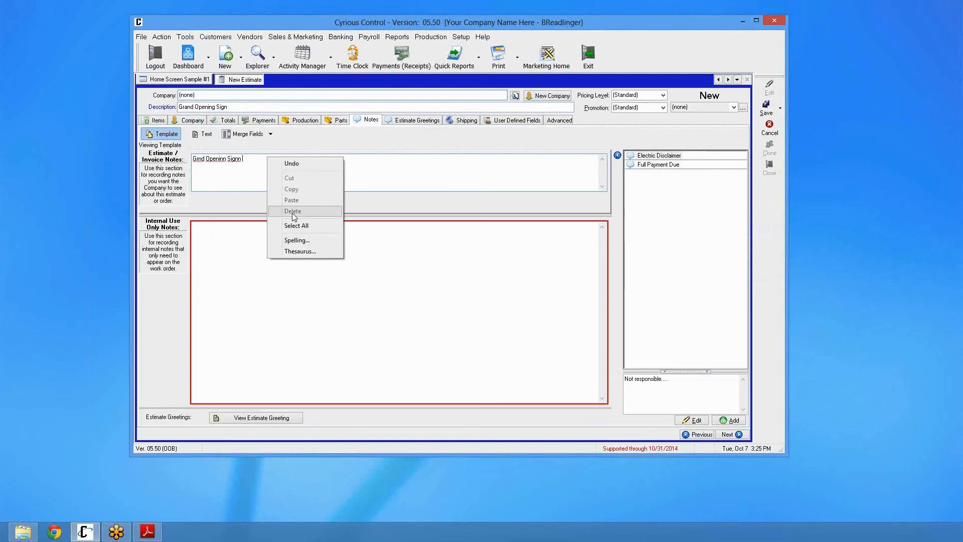
pyautogui.click(303, 240)
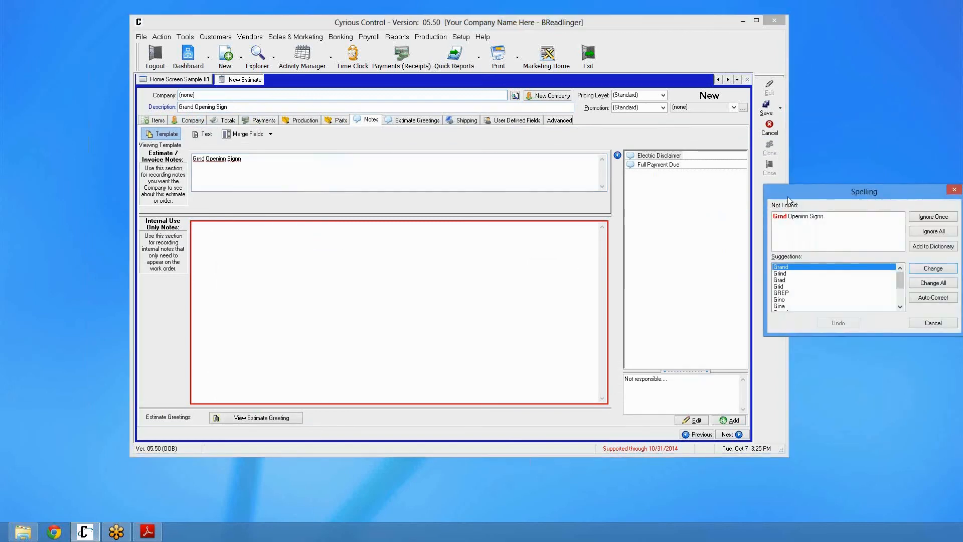
pyautogui.moveTo(788, 197); pyautogui.dragTo(291, 144)
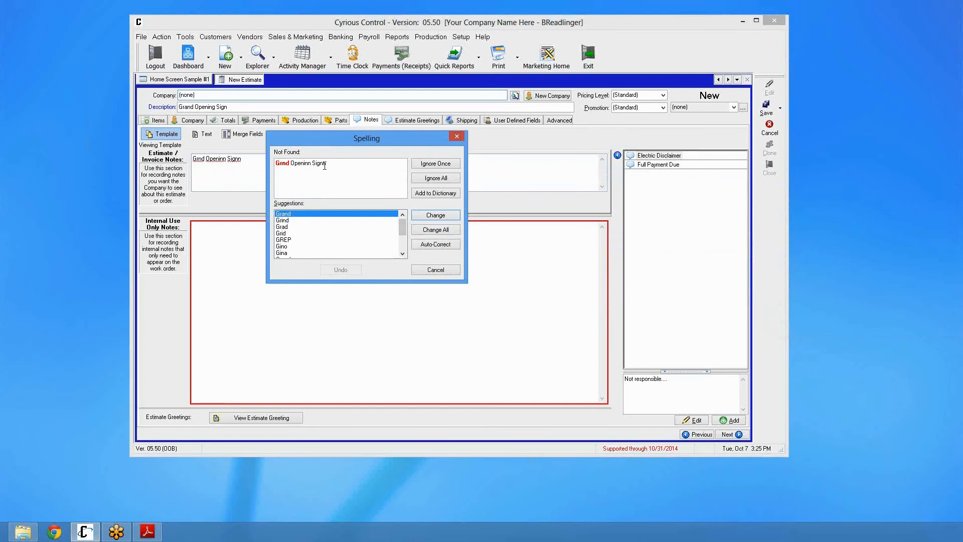
pyautogui.click(435, 217)
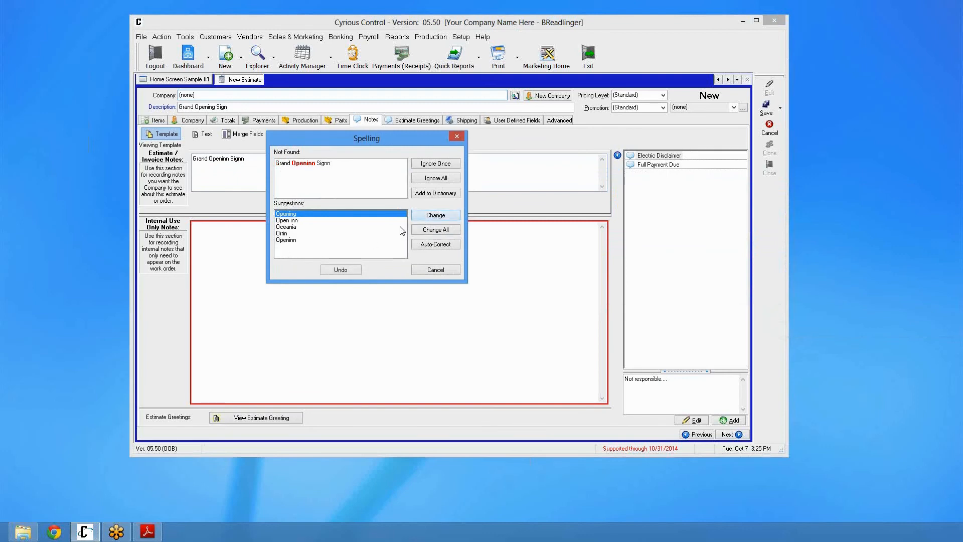
pyautogui.click(434, 215)
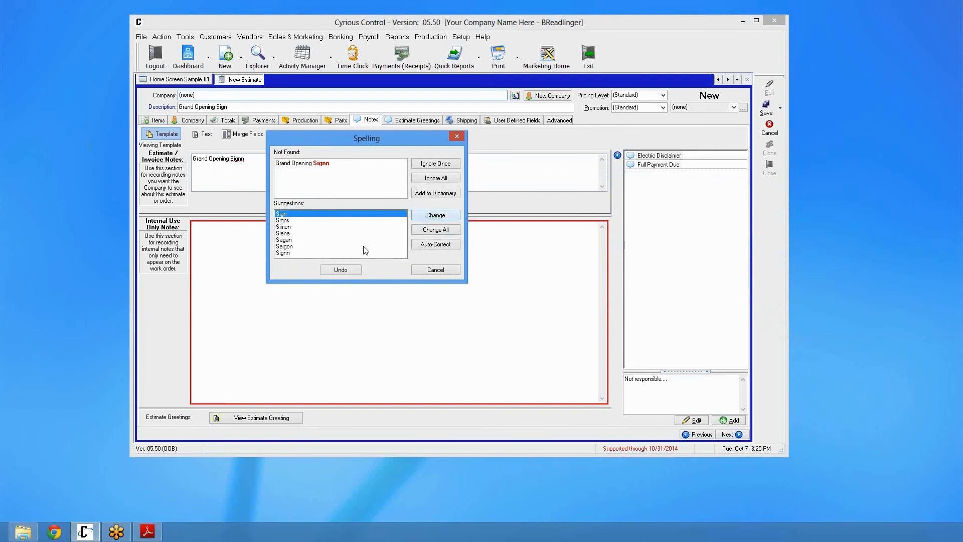
pyautogui.click(435, 216)
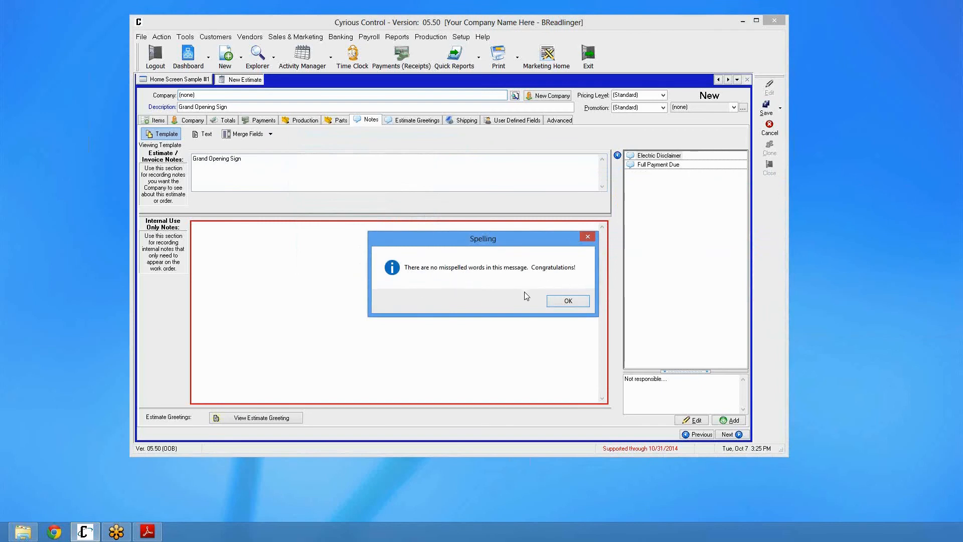
pyautogui.click(569, 303)
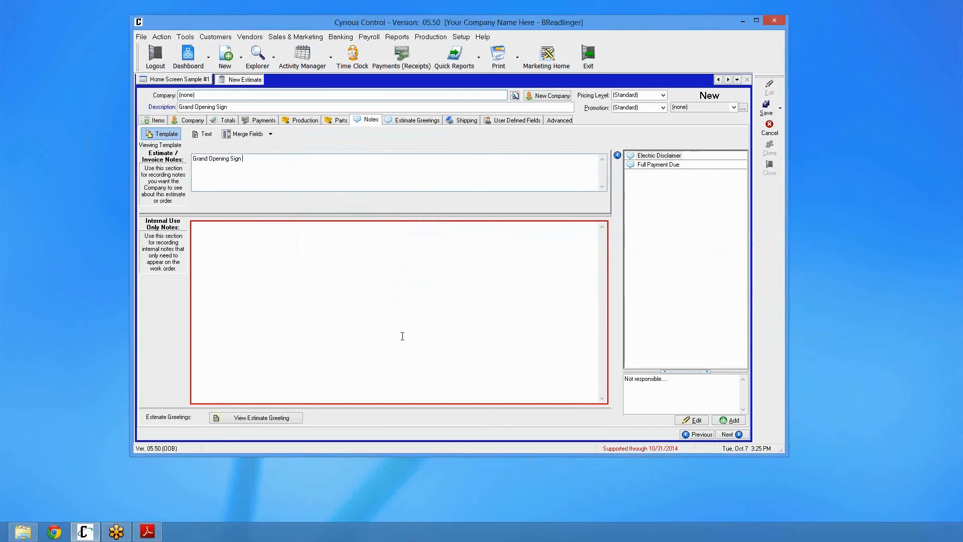
# Add a Design line item from the Artwork / Design product category to the estimate
pyautogui.click(214, 247)
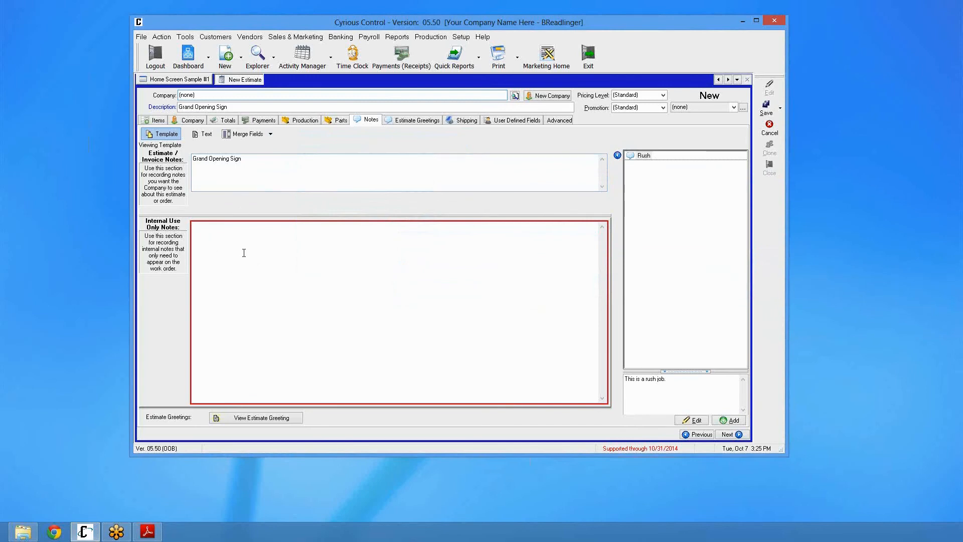
pyautogui.click(159, 121)
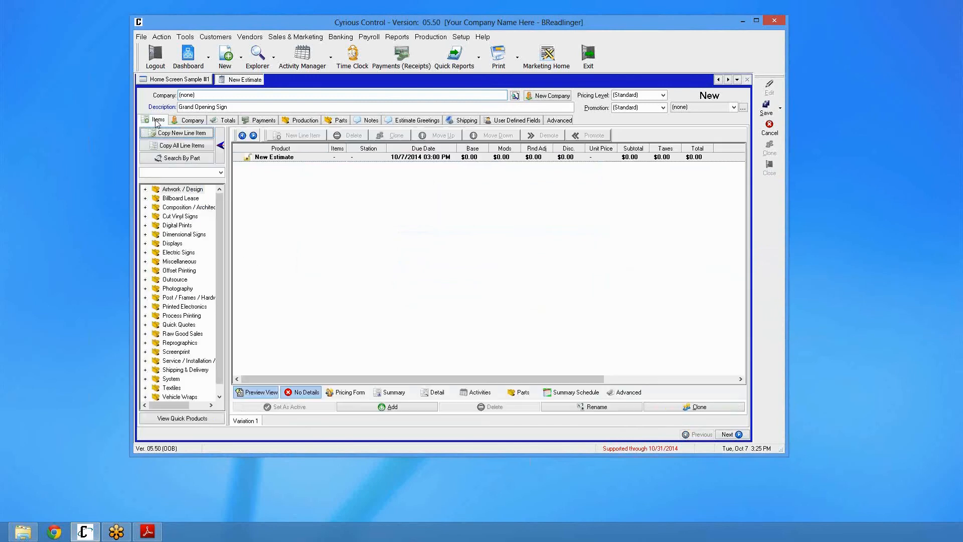
pyautogui.click(144, 191)
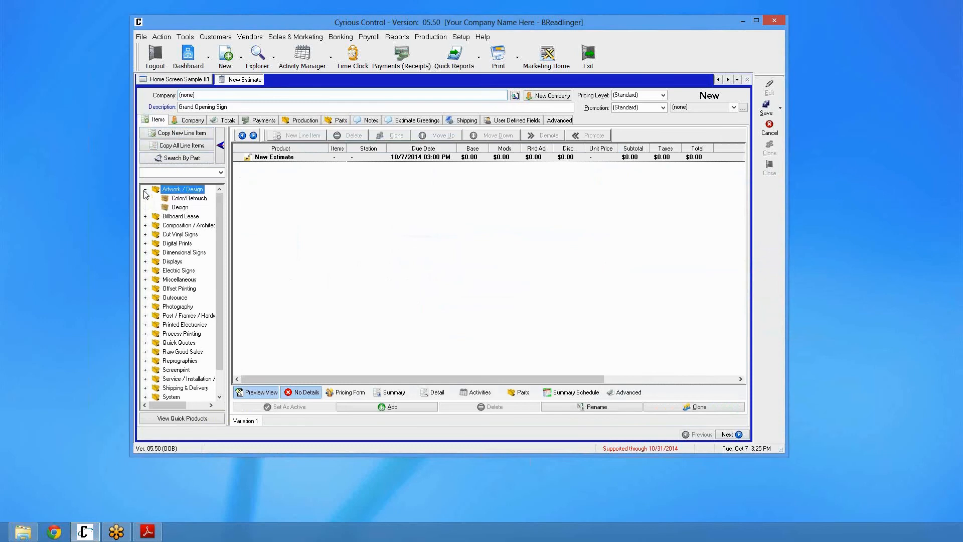
pyautogui.click(179, 208)
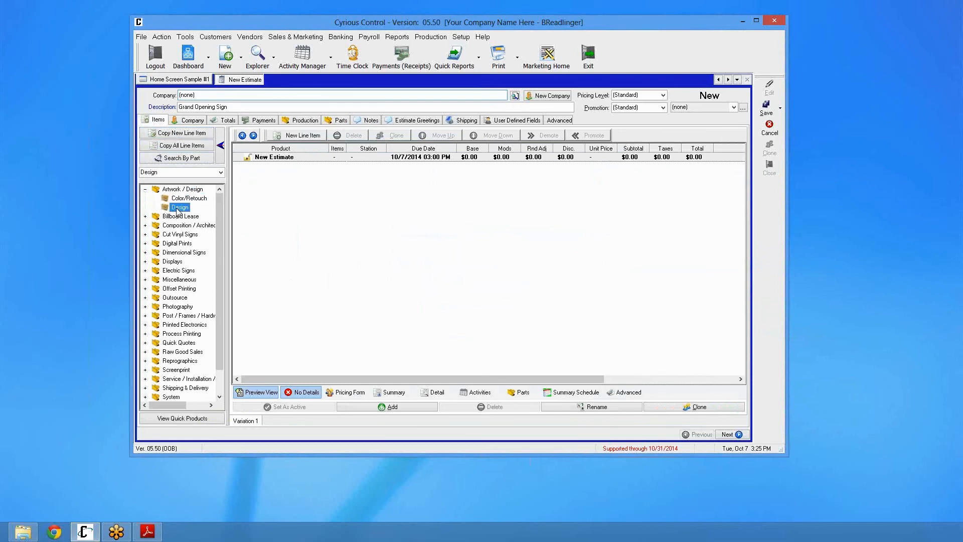
pyautogui.doubleClick(178, 208)
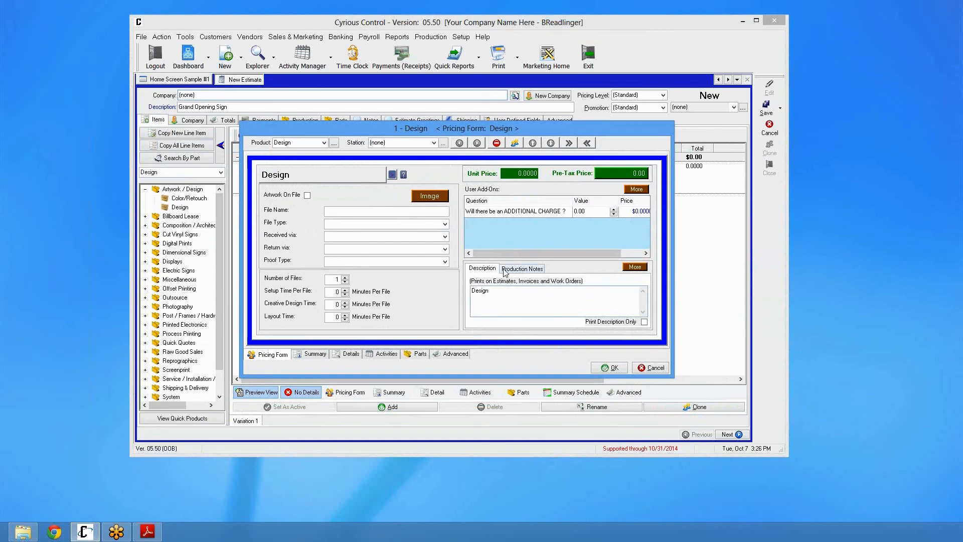
# Replace the Design line item's description with "Grnd Opening Signn"
pyautogui.click(521, 271)
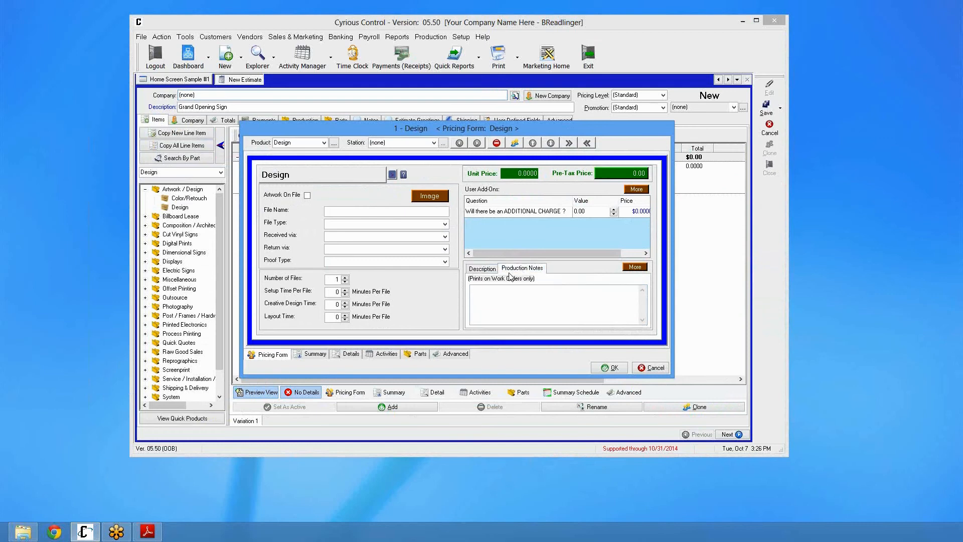
pyautogui.click(487, 271)
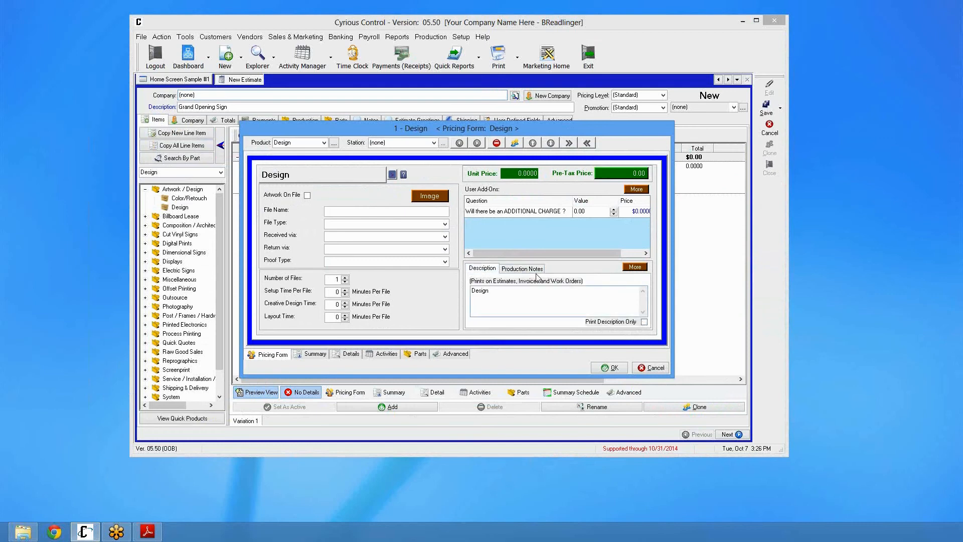
pyautogui.hotkey('ctrl', 'a')
pyautogui.write('Grnd Opening Signn')
# Spell check the line item description, changing both misspelled words to their suggested corrections
pyautogui.rightClick(539, 290)
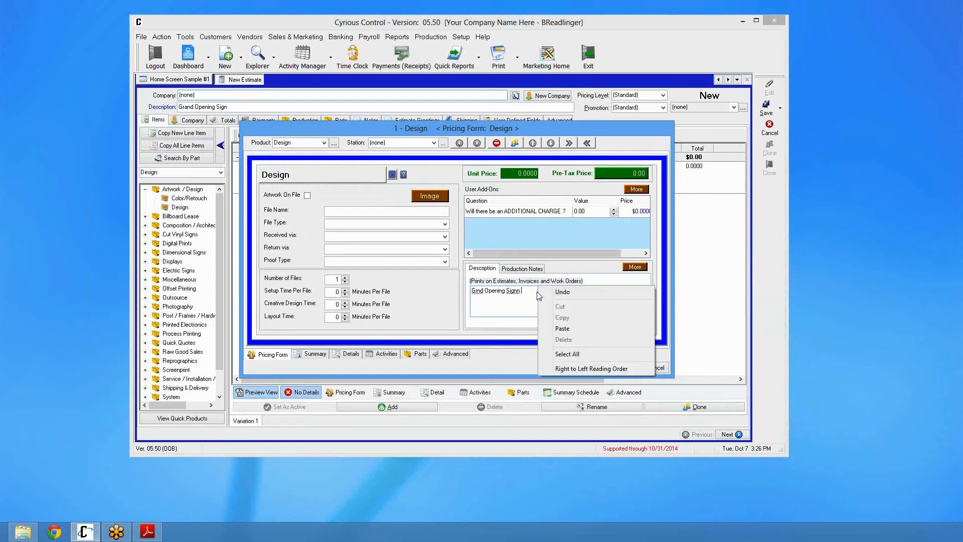
pyautogui.click(566, 376)
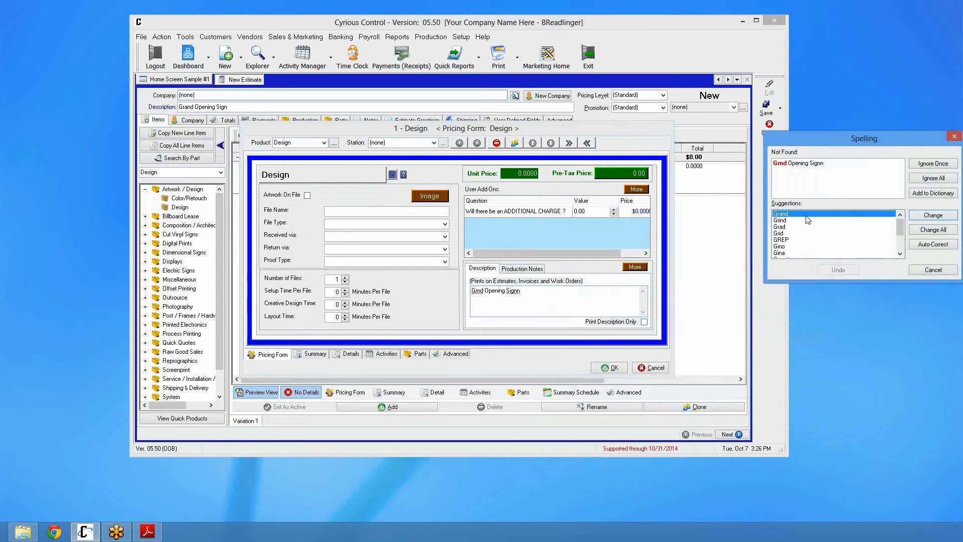
pyautogui.click(933, 215)
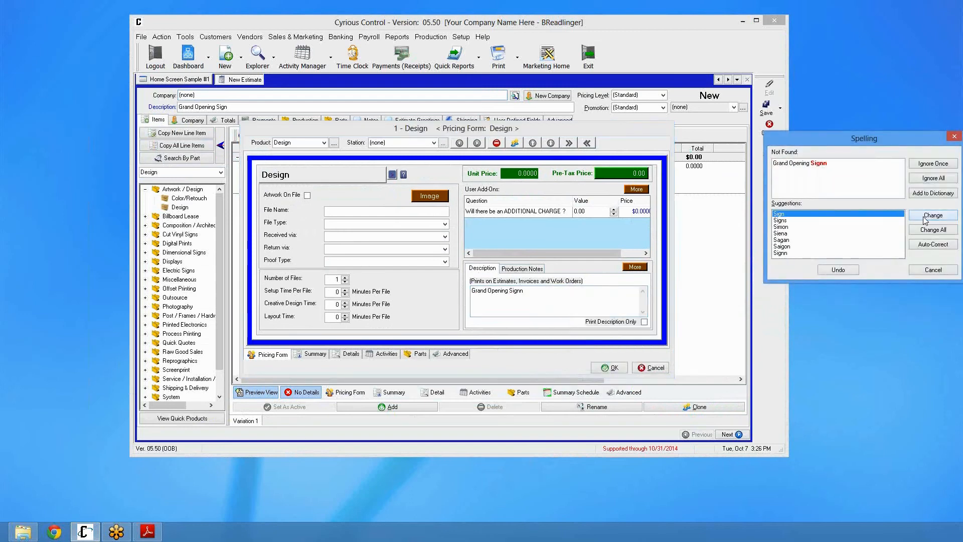
pyautogui.click(932, 215)
pyautogui.click(572, 301)
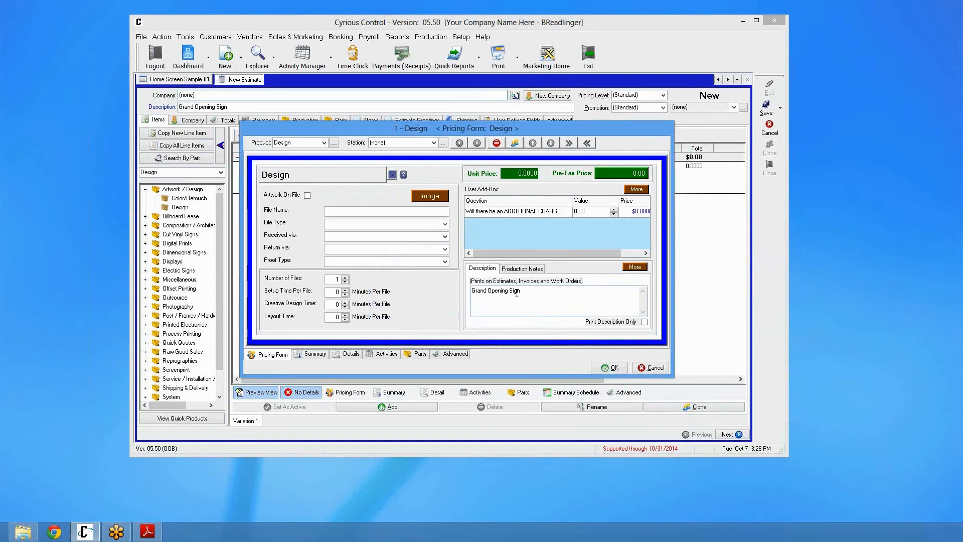
# Look up "Grand" in the Thesaurus without replacing it, then confirm the Design line item
pyautogui.doubleClick(479, 291)
pyautogui.rightClick(479, 294)
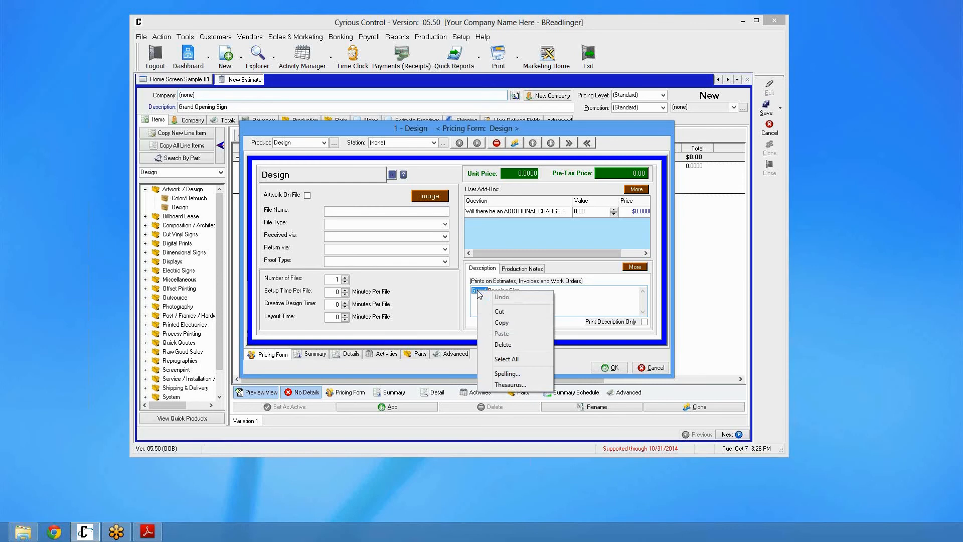
pyautogui.click(494, 384)
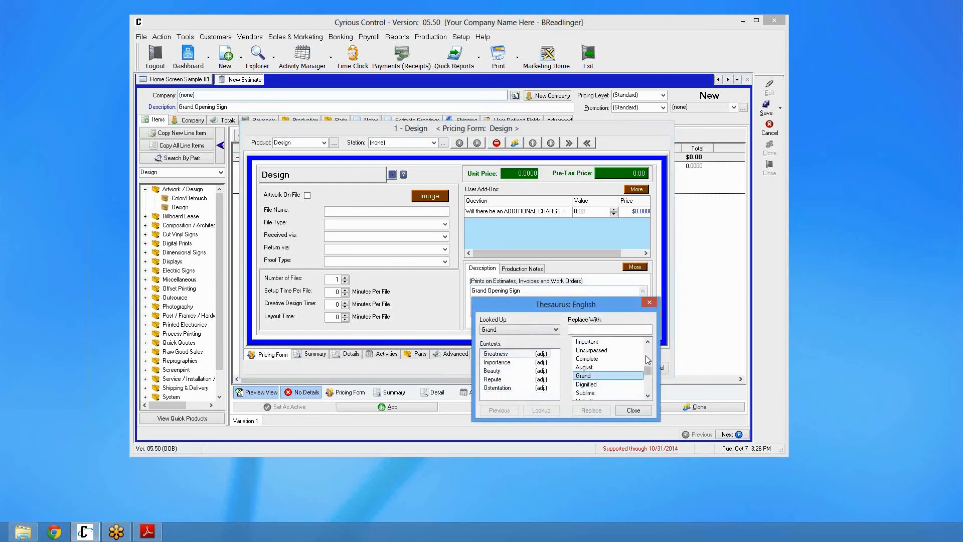
pyautogui.moveTo(647, 370); pyautogui.dragTo(651, 396)
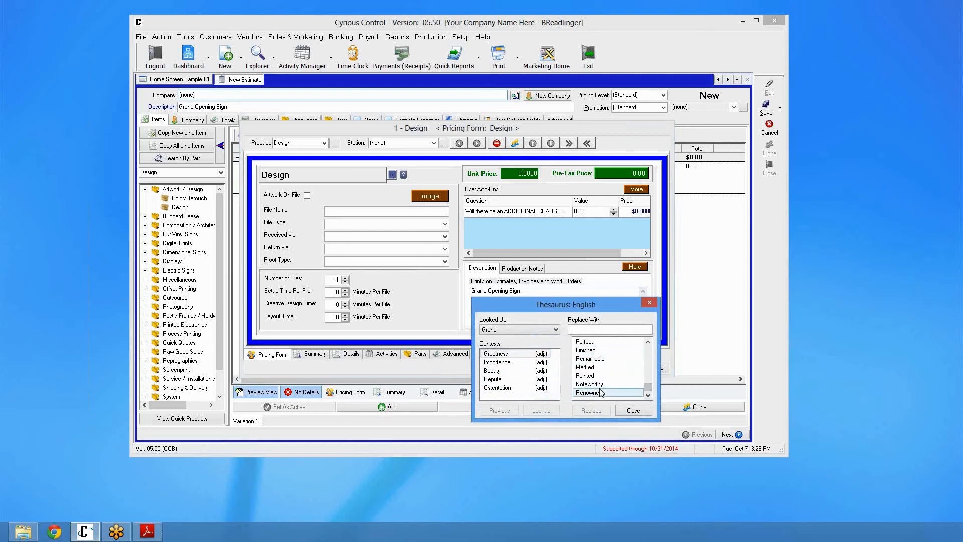
pyautogui.click(633, 410)
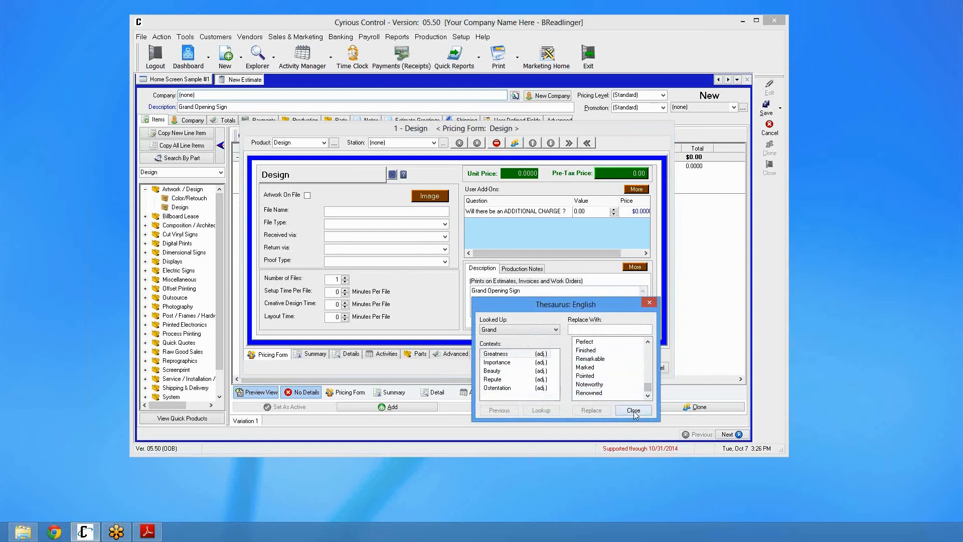
pyautogui.click(538, 293)
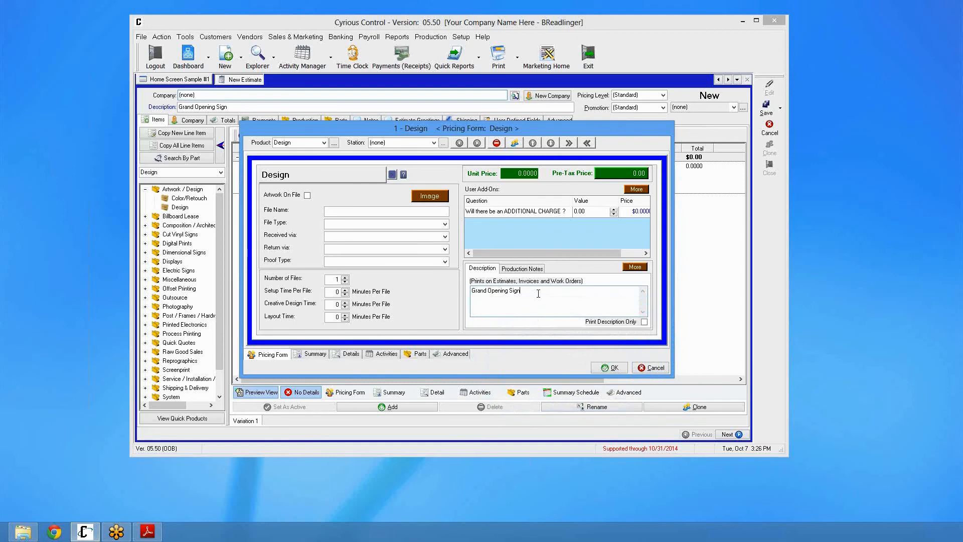
pyautogui.click(610, 368)
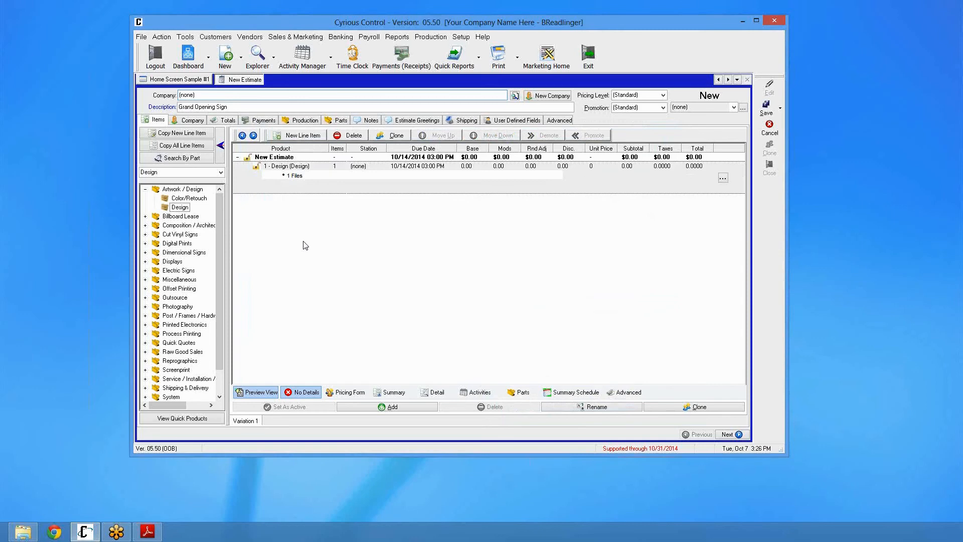
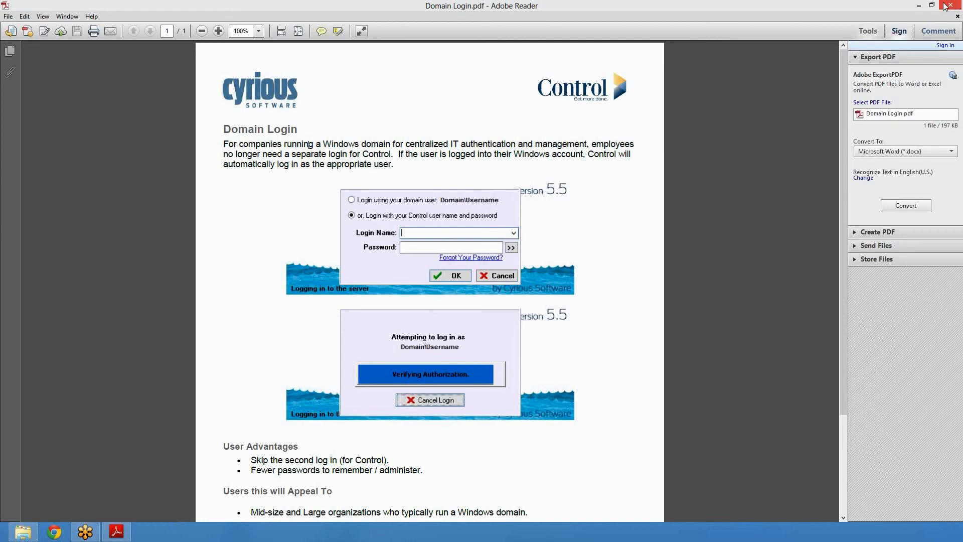
# Minimize the PDF, launch Cyrious Control, and log in with the Control user name and password
pyautogui.click(918, 5)
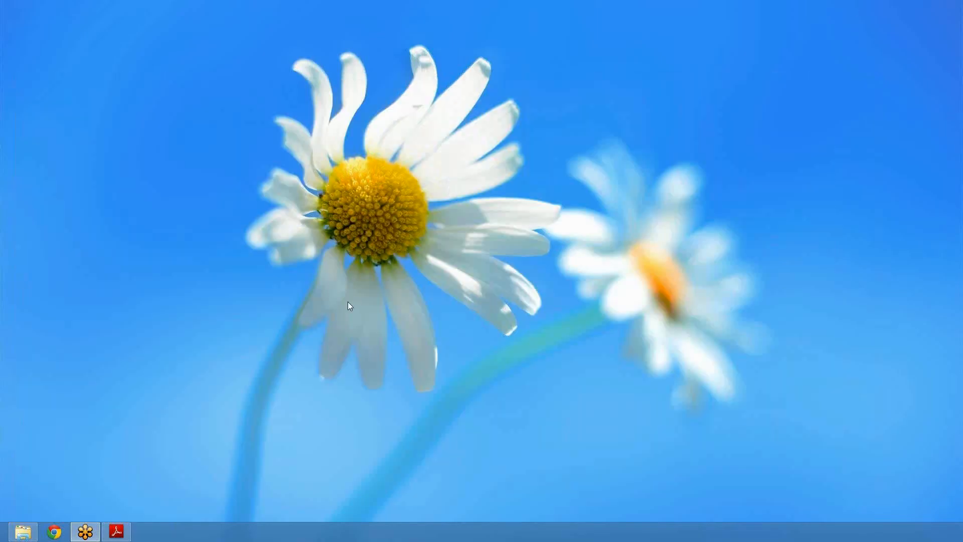
pyautogui.doubleClick(336, 304)
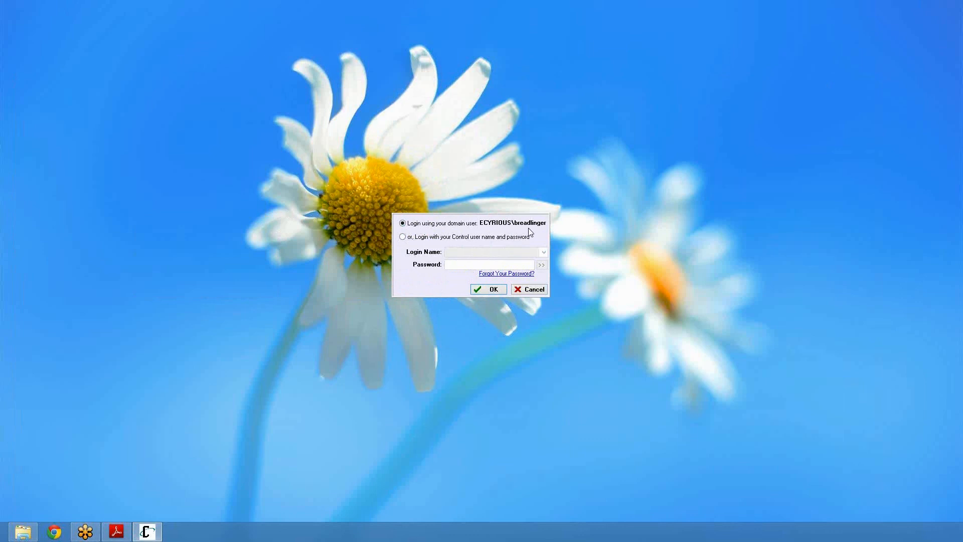
pyautogui.click(495, 242)
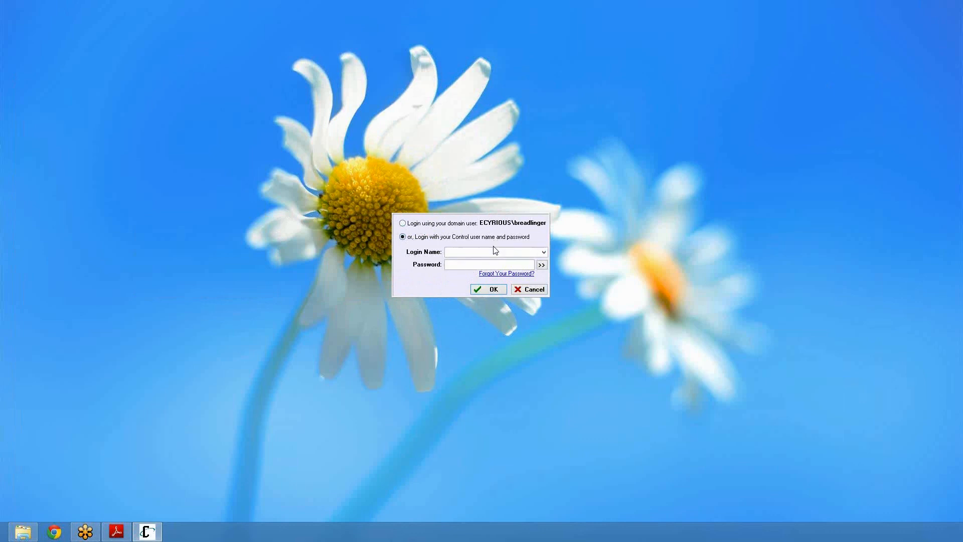
pyautogui.write('BReadlinger')
pyautogui.press('Tab')
pyautogui.write('*******')
pyautogui.press('Return')
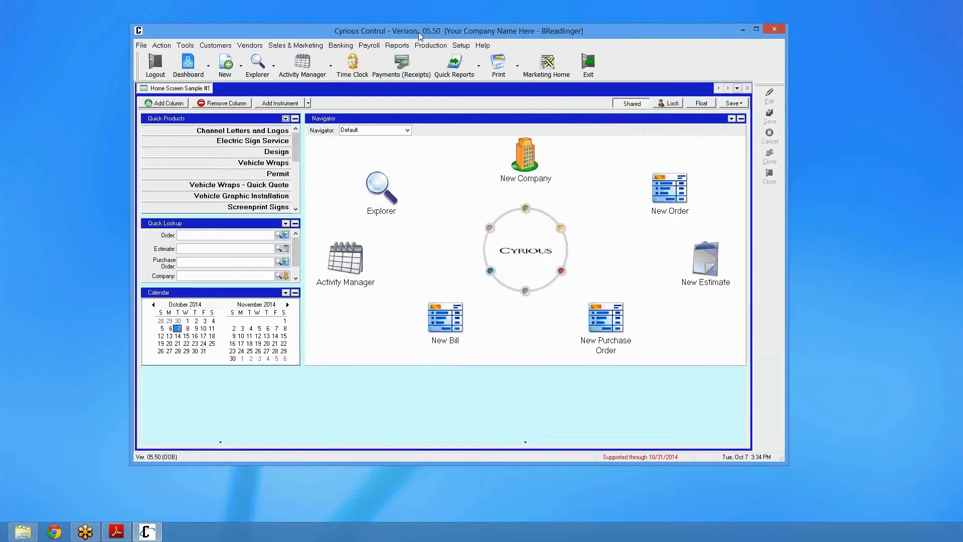
# Edit the current employee's user in Employee Setup and set the Associated Domain User to their Windows domain account
pyautogui.click(467, 46)
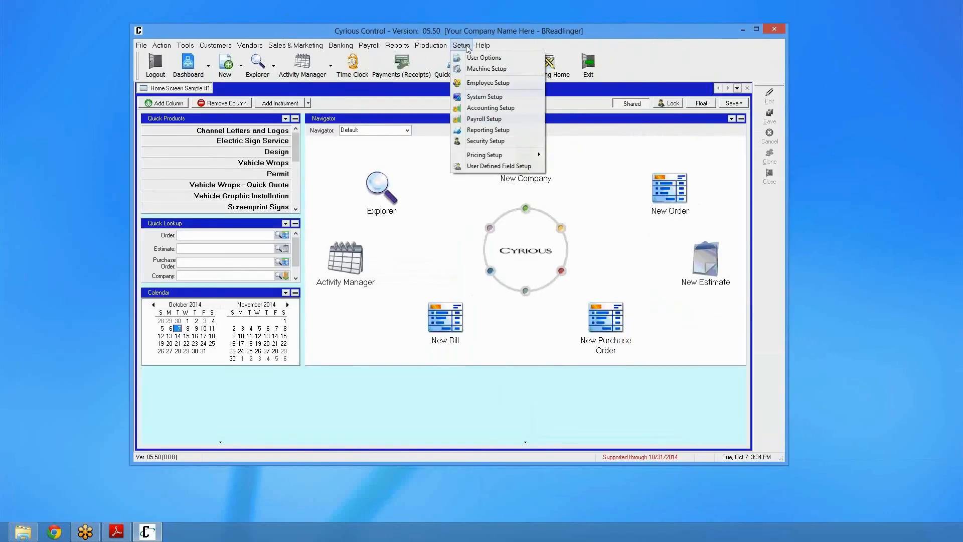
pyautogui.click(486, 83)
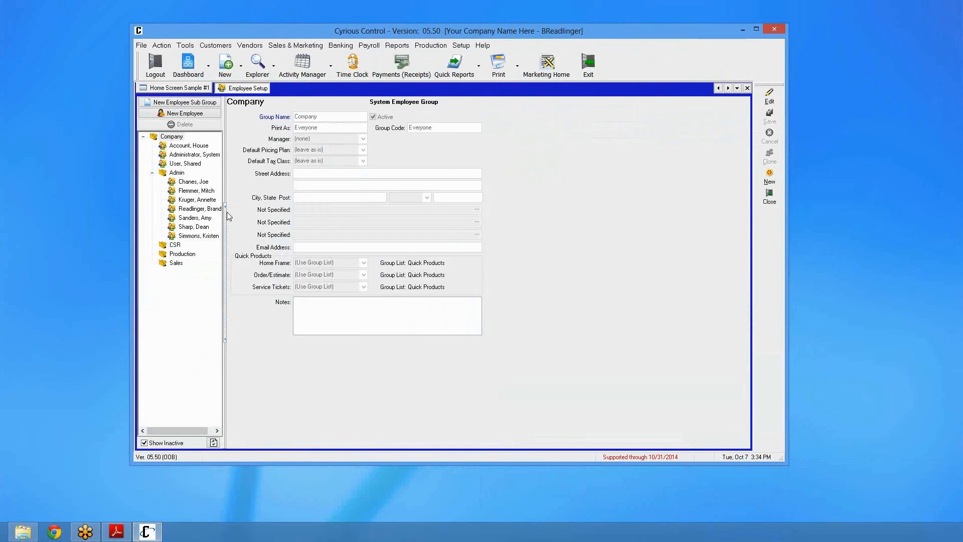
pyautogui.click(181, 211)
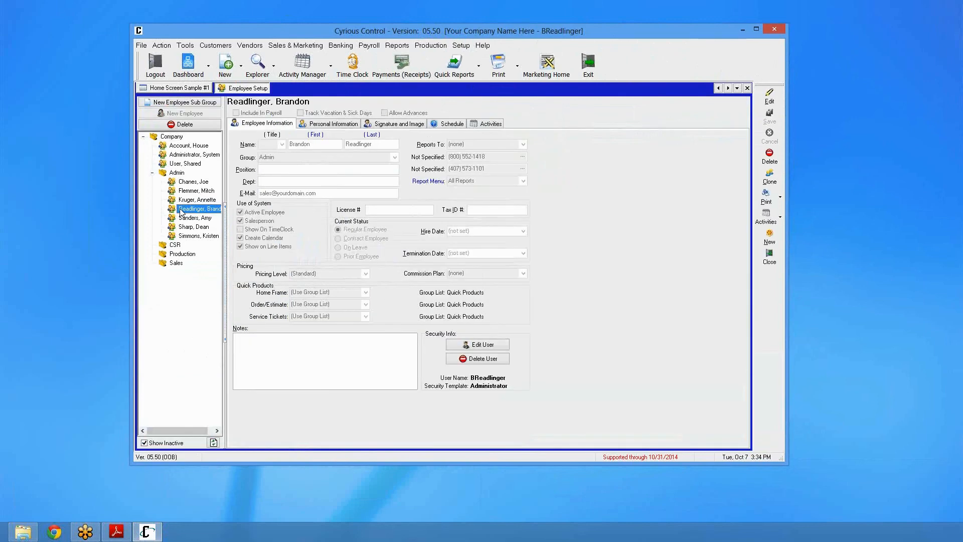
pyautogui.click(483, 346)
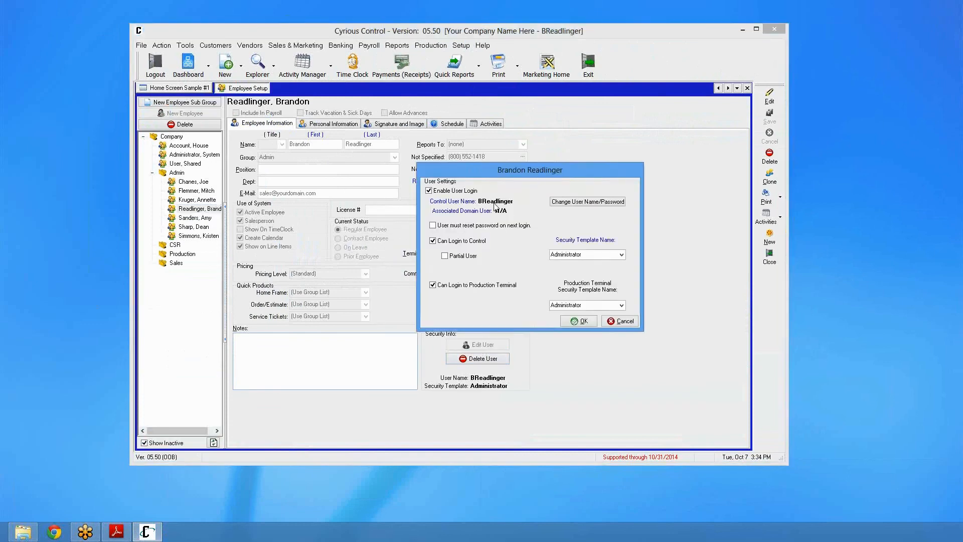
pyautogui.click(571, 205)
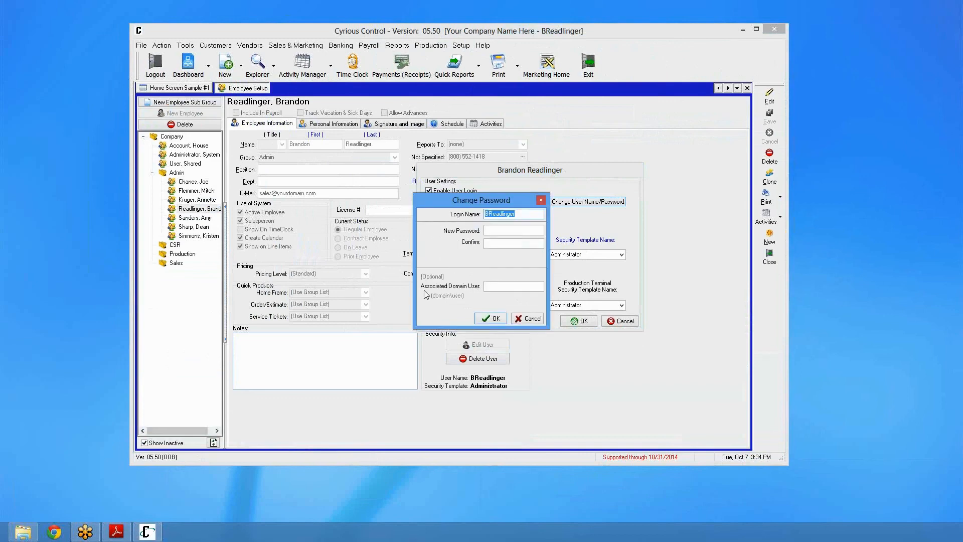
pyautogui.click(496, 287)
pyautogui.write('ecyri')
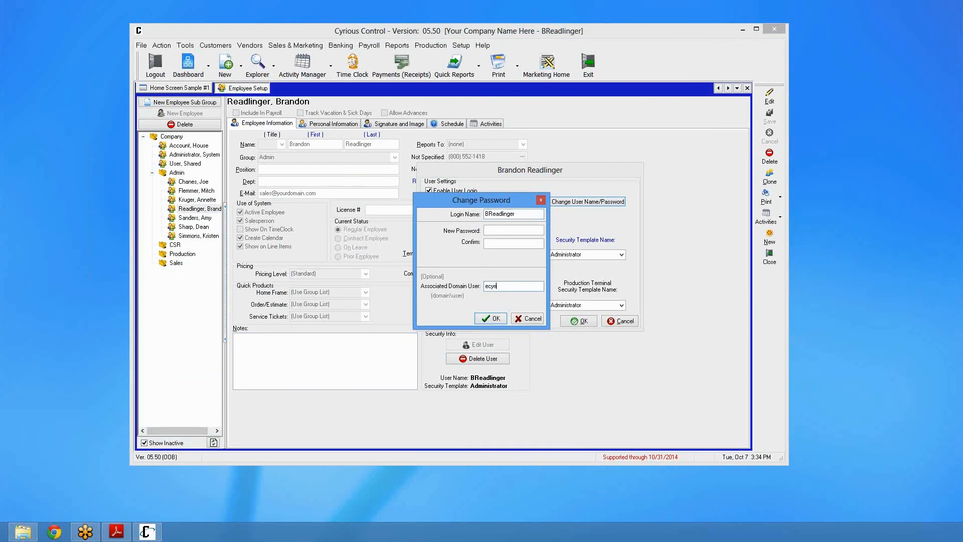
pyautogui.write('ous\\breadlinger')
pyautogui.click(543, 288)
pyautogui.click(484, 319)
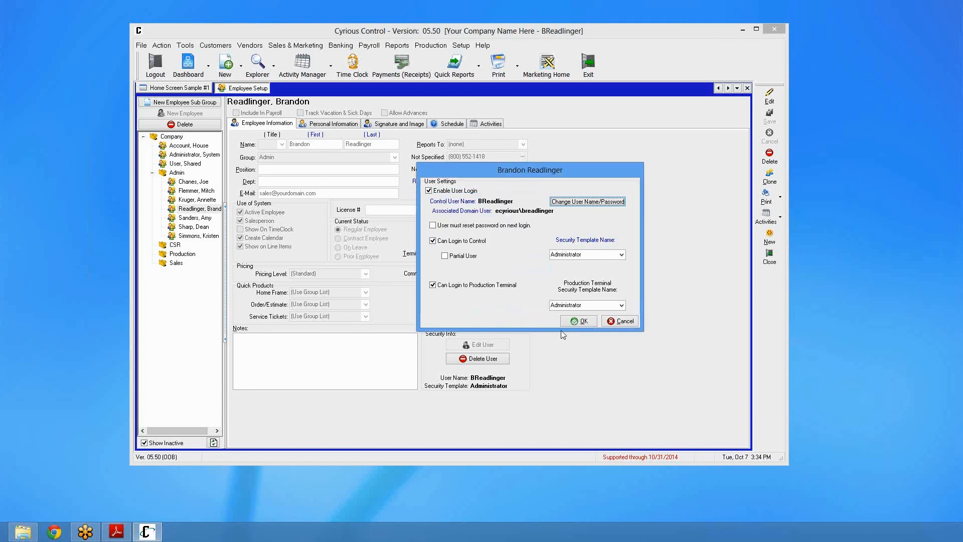
# Confirm the employee's user settings and close Employee Setup
pyautogui.click(578, 322)
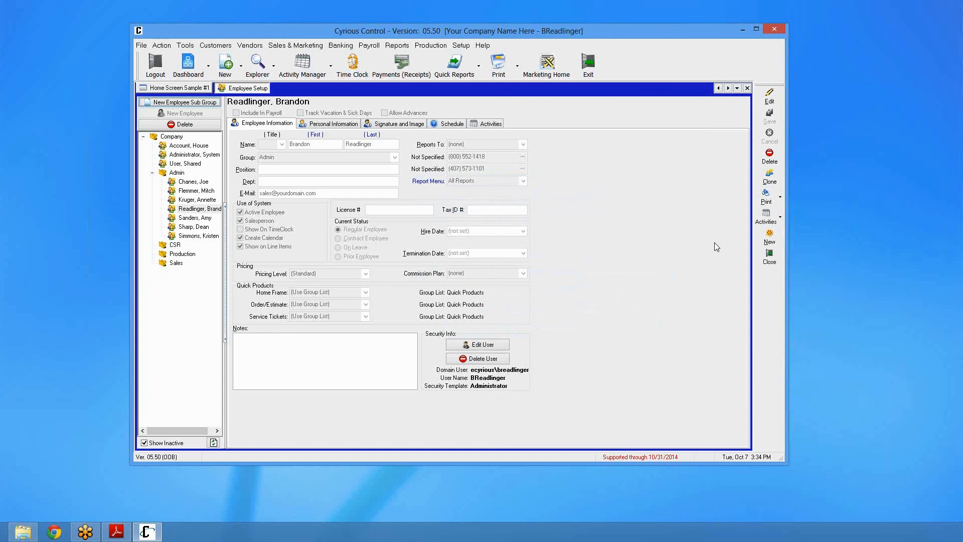
pyautogui.click(769, 257)
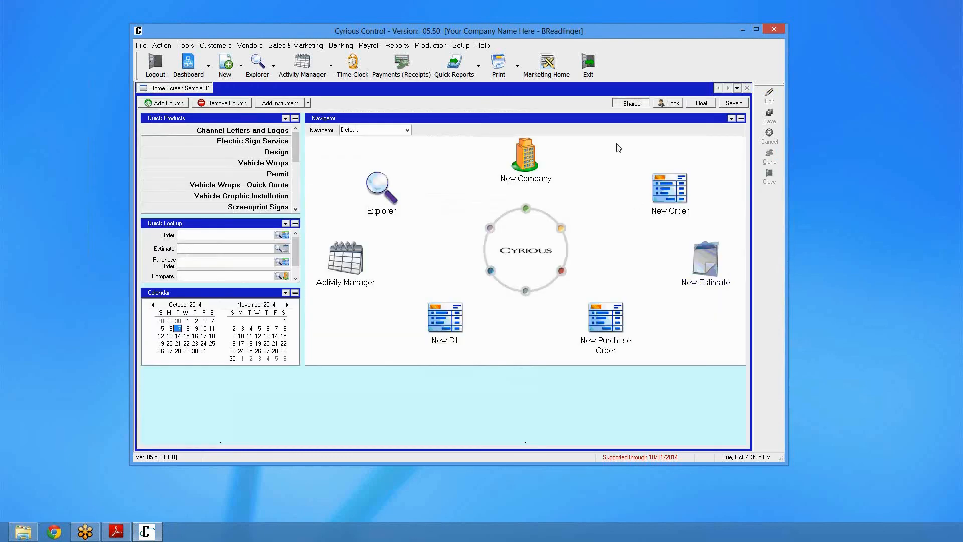
# Exit Control and log back in using the Windows domain user login
pyautogui.click(782, 28)
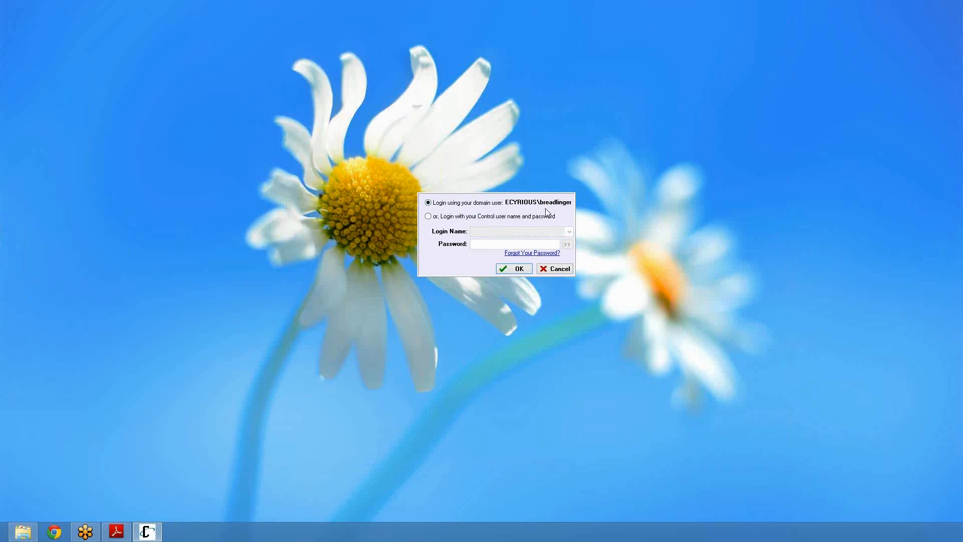
pyautogui.click(520, 270)
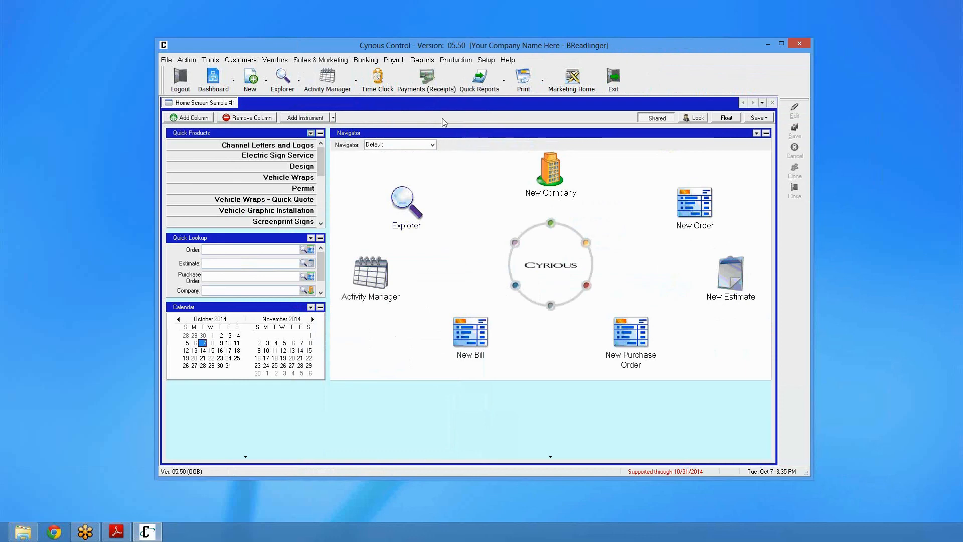
# Open one of the program's setup screens
pyautogui.click(485, 60)
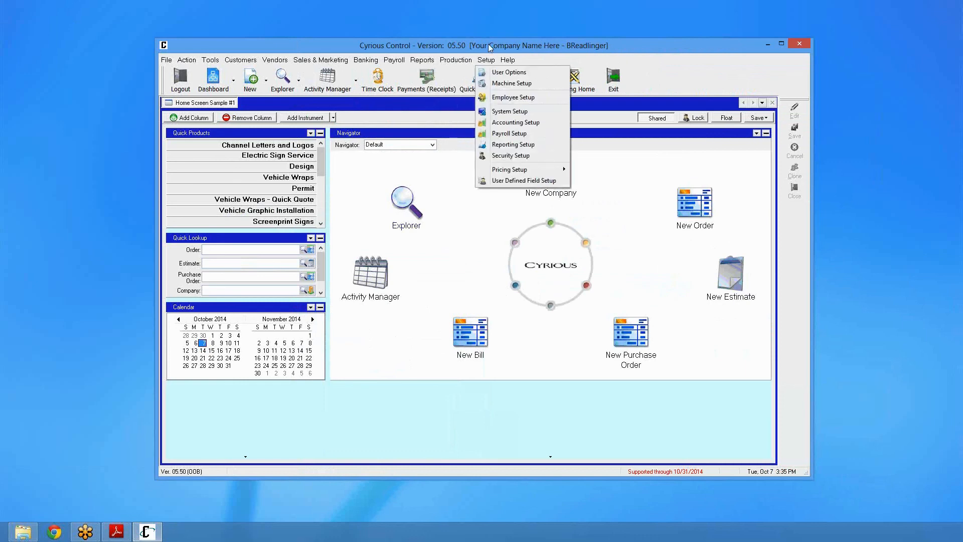